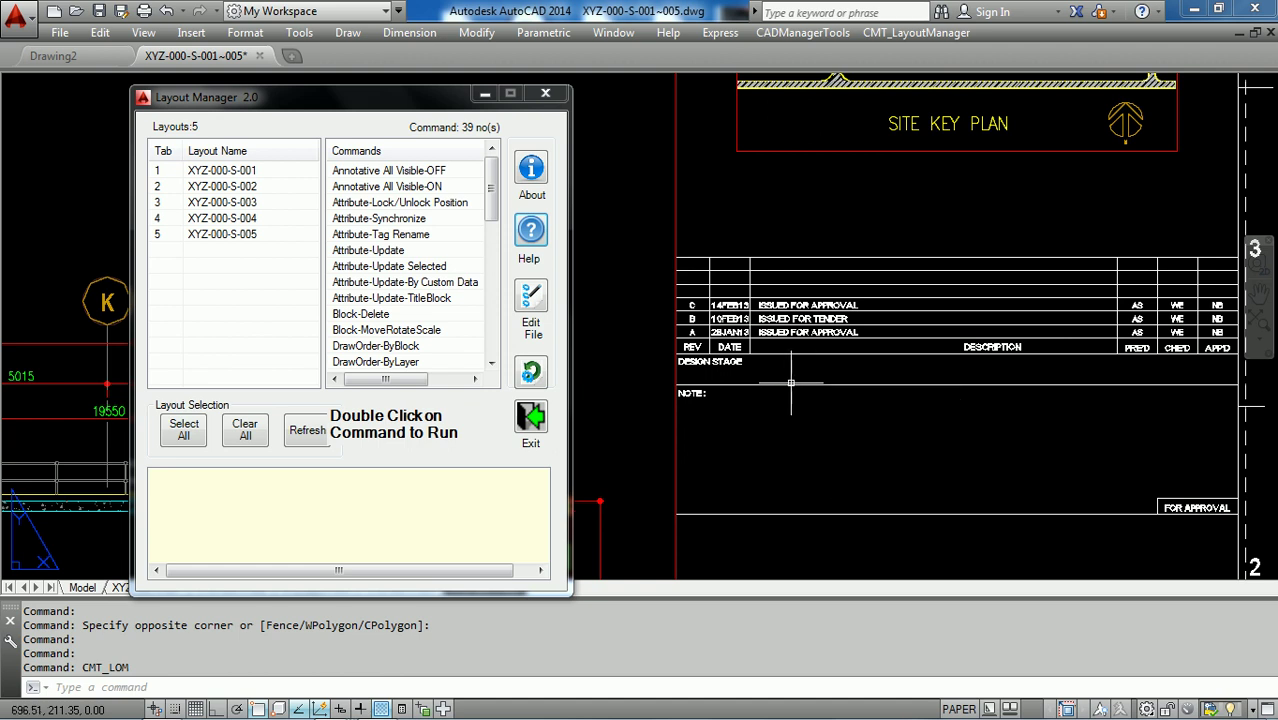
Select all five layouts in the Layout Manager, XYZ-000-S-001 through XYZ-000-S-005
{"action": "scroll", "coordinate": [790, 383], "scroll_direction": "down", "scroll_amount": 4}
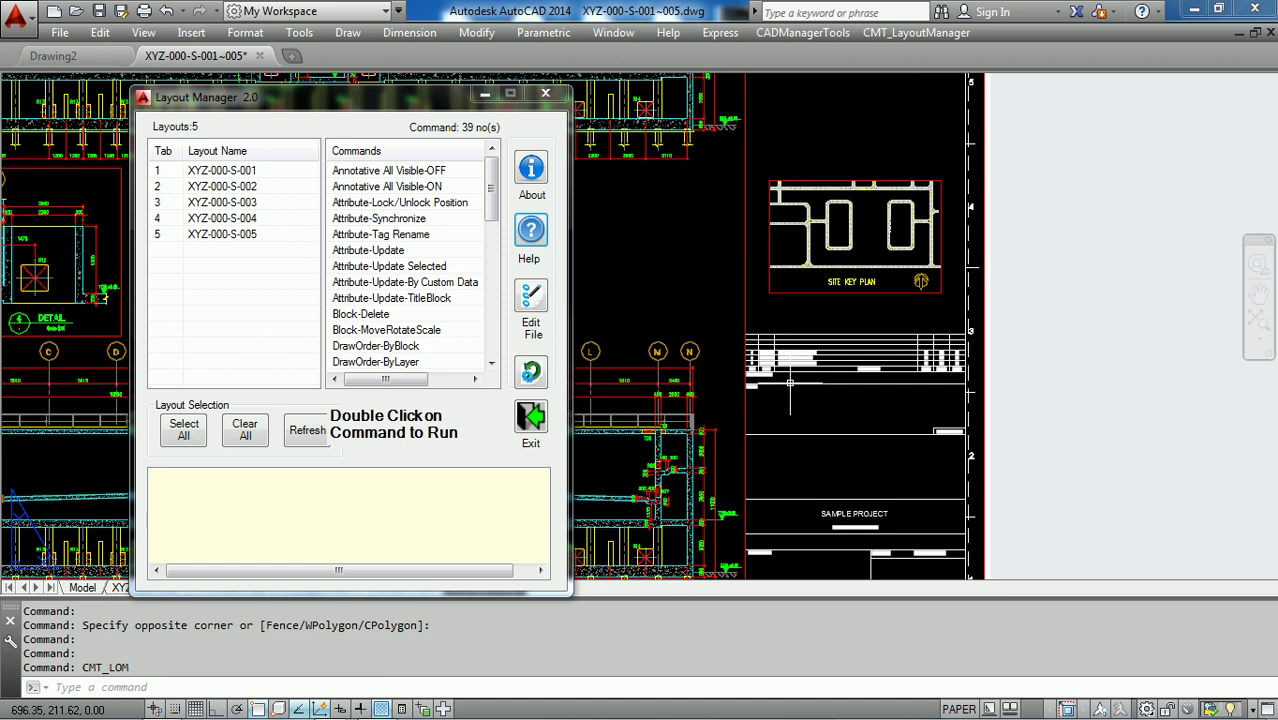
{"action": "middle_click_drag", "start_coordinate": [792, 398], "coordinate": [776, 365]}
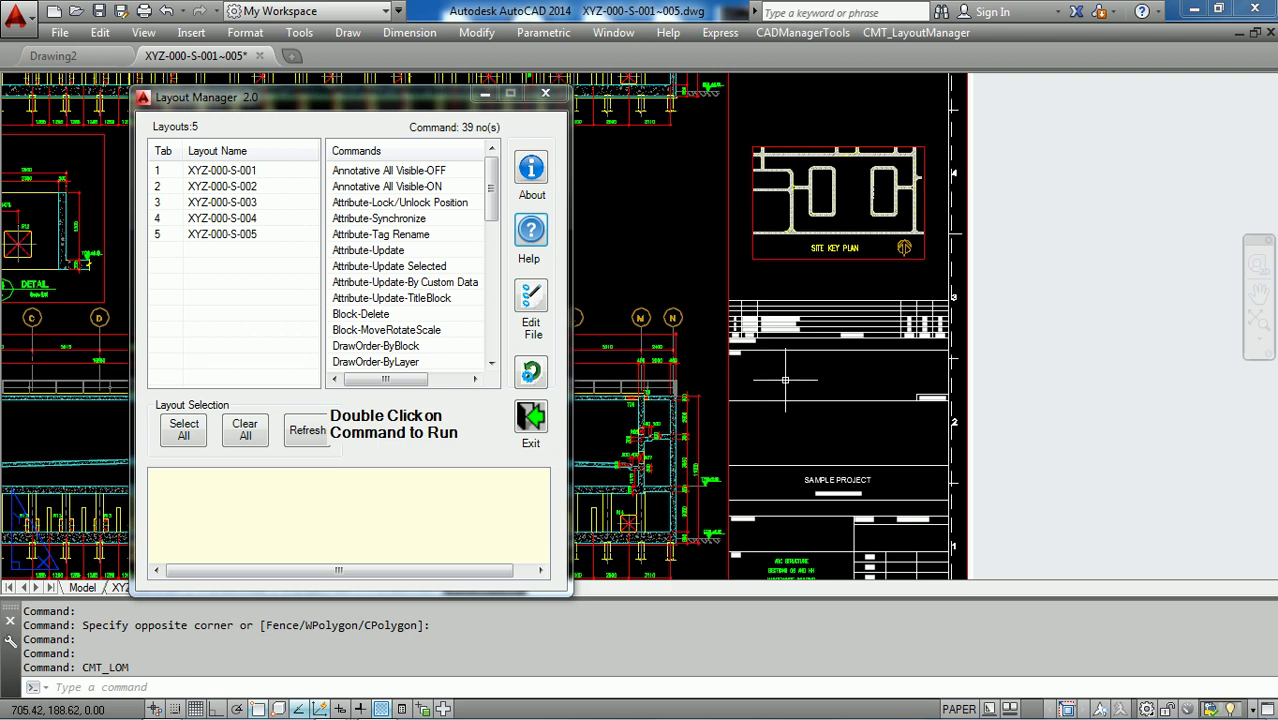
{"action": "middle_click_drag", "start_coordinate": [786, 428], "coordinate": [776, 365]}
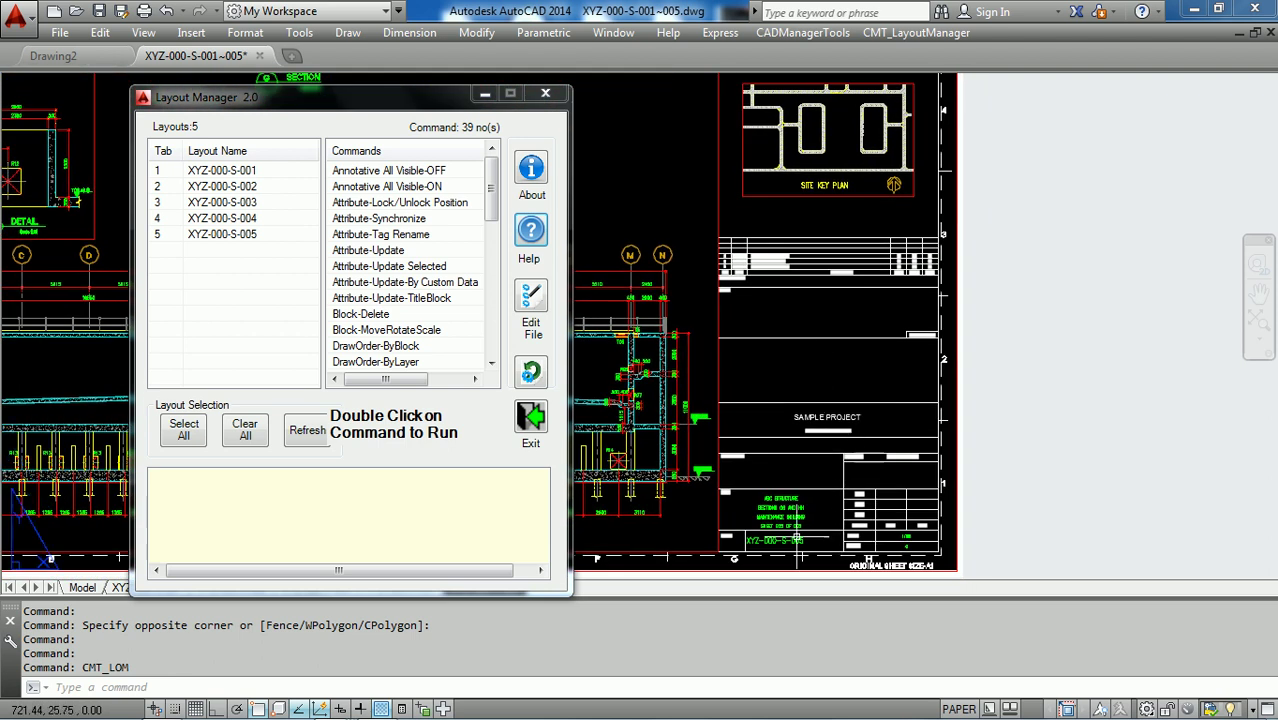
{"action": "scroll", "coordinate": [741, 302], "scroll_direction": "up", "scroll_amount": 2}
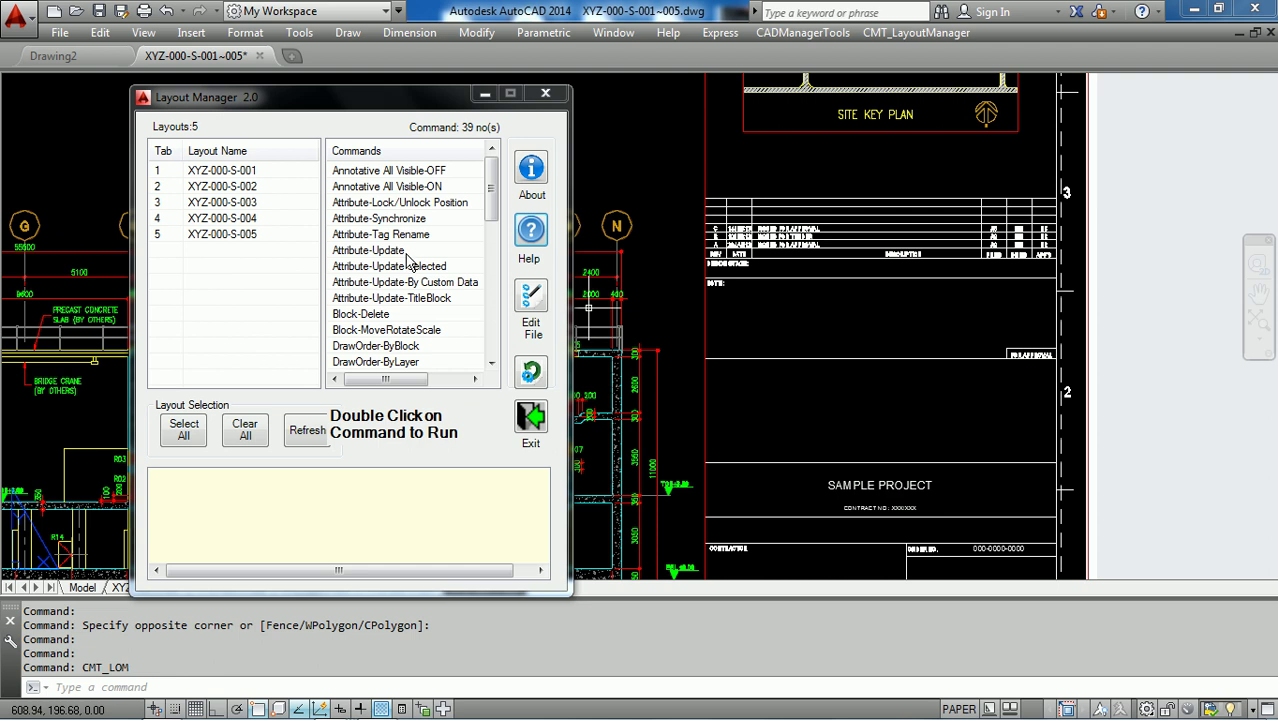
{"action": "left_click", "coordinate": [183, 425]}
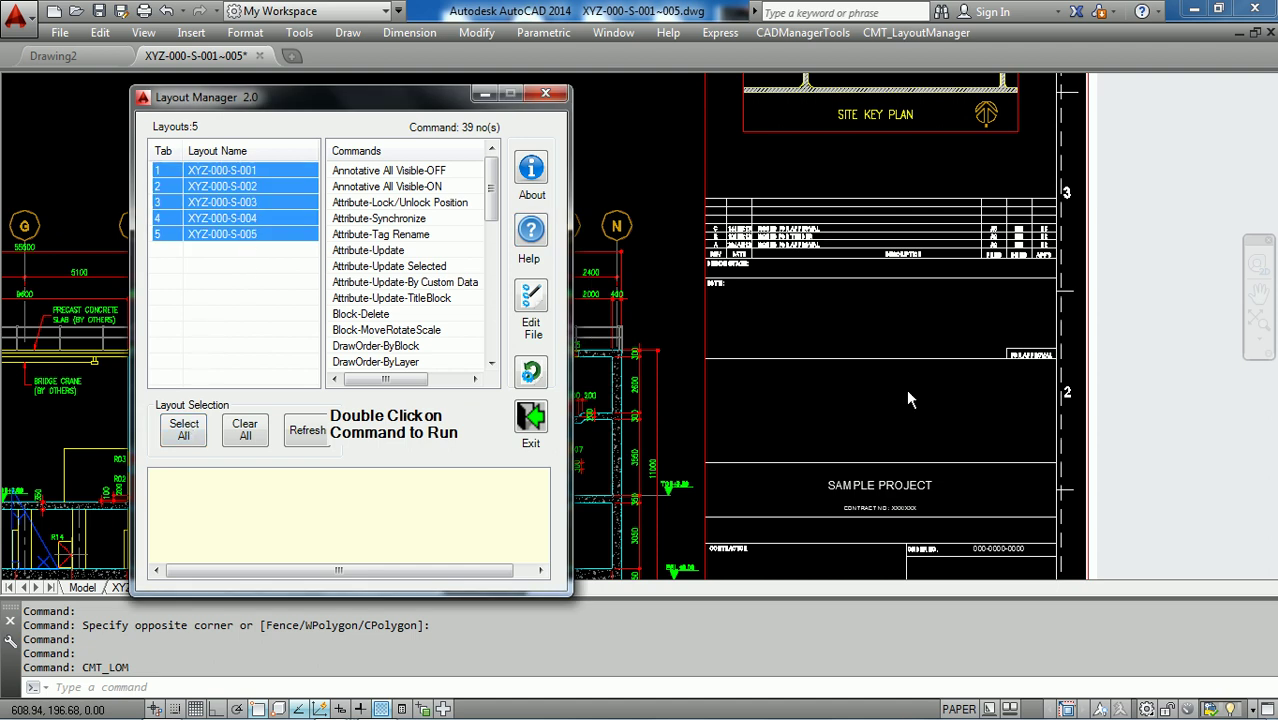
Examine the revision table and title block on layout XYZ-000-S-005, moving the Layout Manager window clear of the layout tabs
{"action": "scroll", "coordinate": [800, 300], "scroll_direction": "up", "scroll_amount": 5}
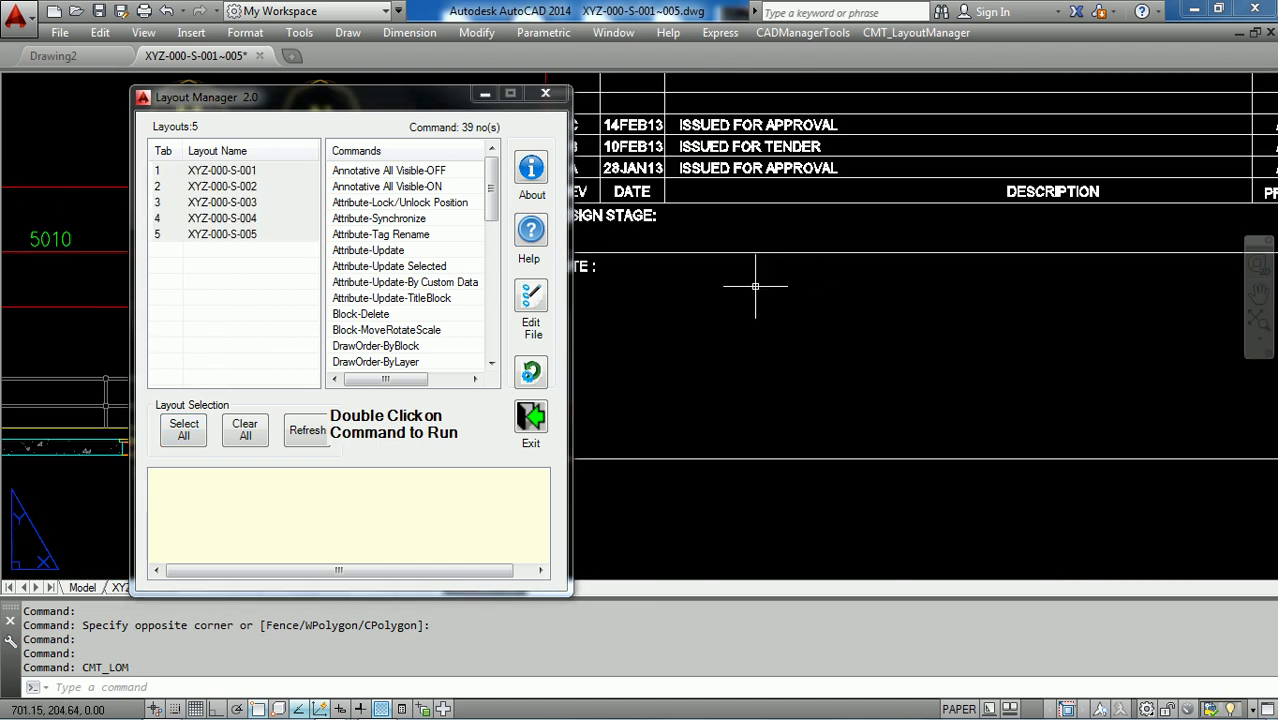
{"action": "middle_click_drag", "start_coordinate": [730, 283], "coordinate": [795, 369]}
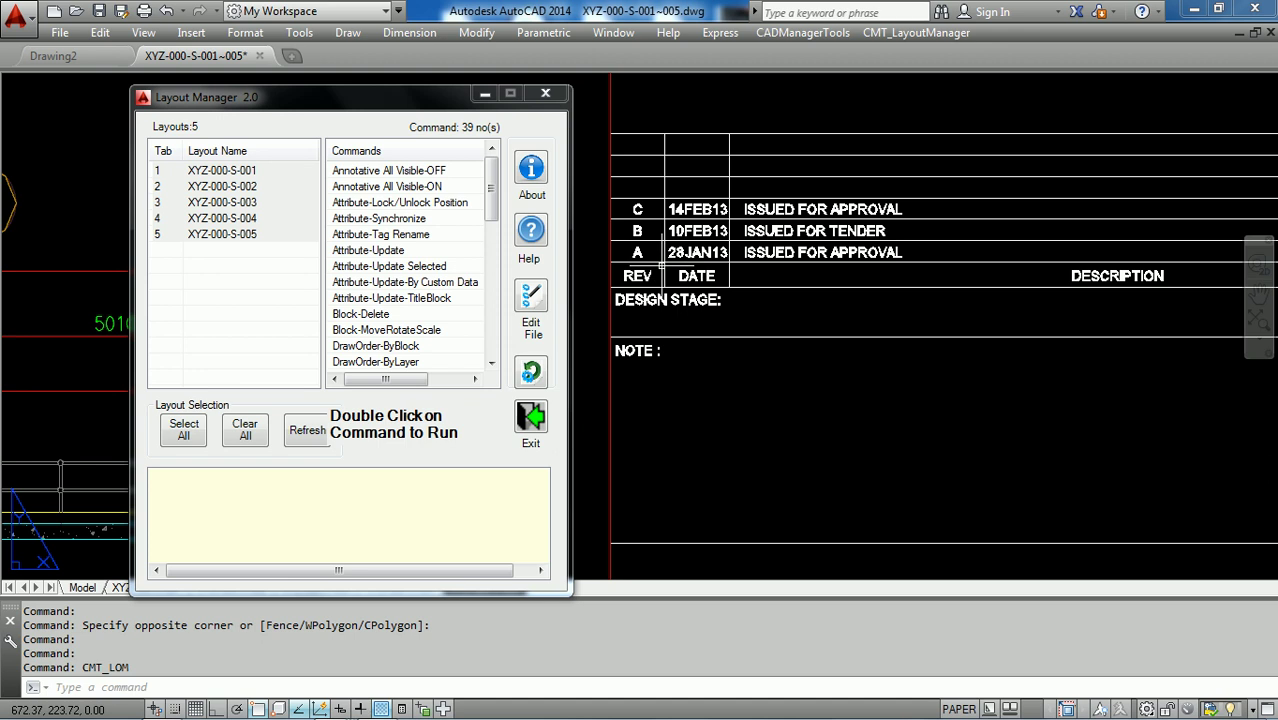
{"action": "scroll", "coordinate": [661, 268], "scroll_direction": "down", "scroll_amount": 2}
{"action": "scroll", "coordinate": [670, 250], "scroll_direction": "up", "scroll_amount": 2}
{"action": "scroll", "coordinate": [670, 250], "scroll_direction": "down", "scroll_amount": 2}
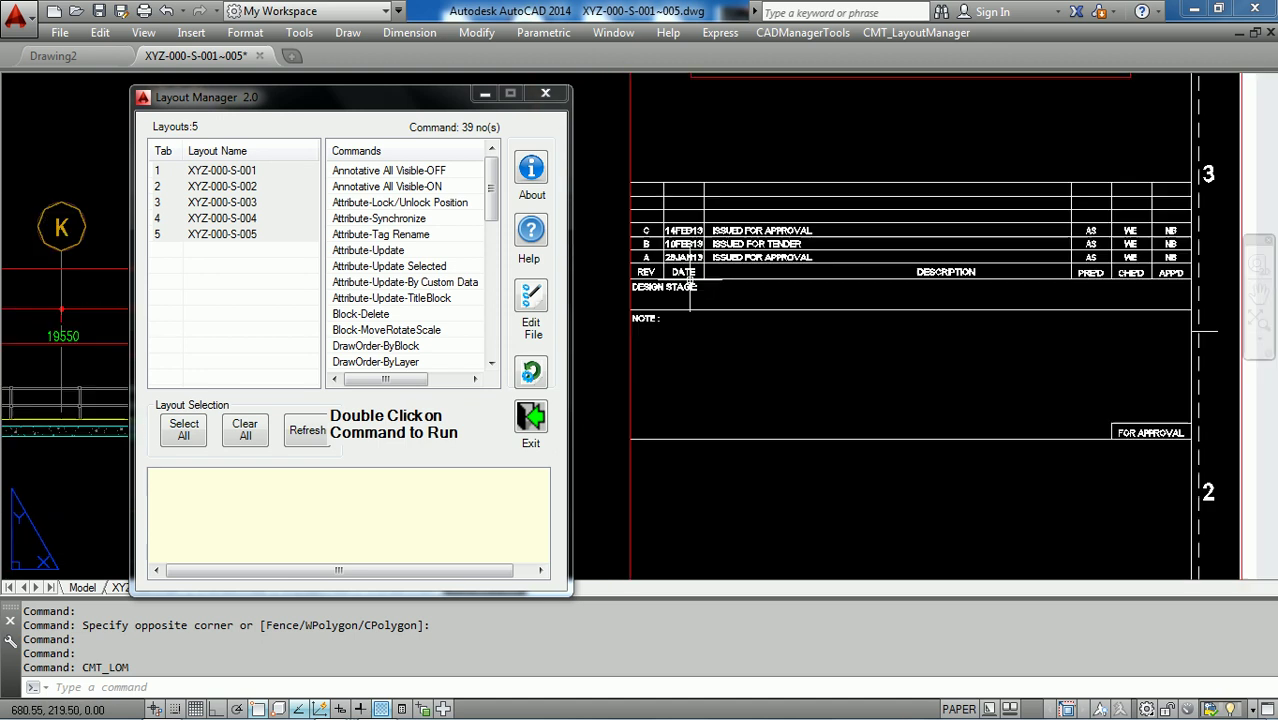
{"action": "left_click_drag", "start_coordinate": [400, 95], "coordinate": [384, 57]}
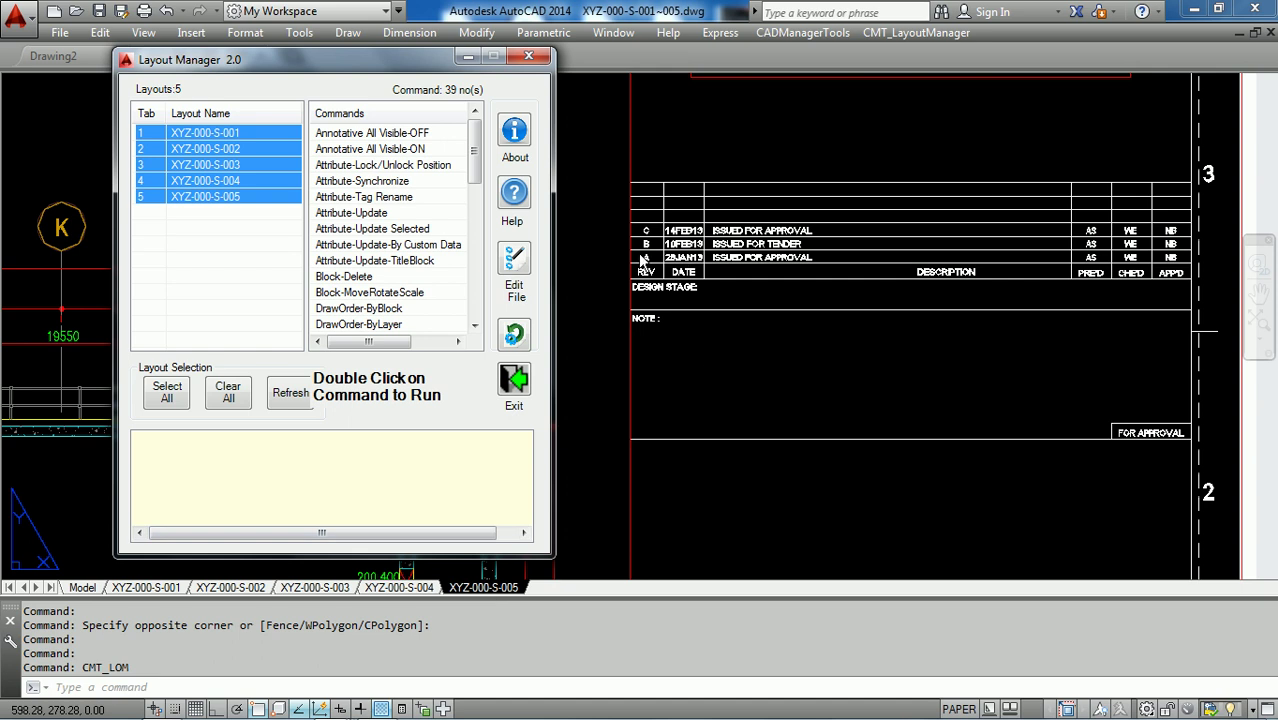
{"action": "scroll", "coordinate": [688, 244], "scroll_direction": "up", "scroll_amount": 3}
{"action": "scroll", "coordinate": [688, 244], "scroll_direction": "down", "scroll_amount": 4}
{"action": "scroll", "coordinate": [624, 256], "scroll_direction": "up", "scroll_amount": 3}
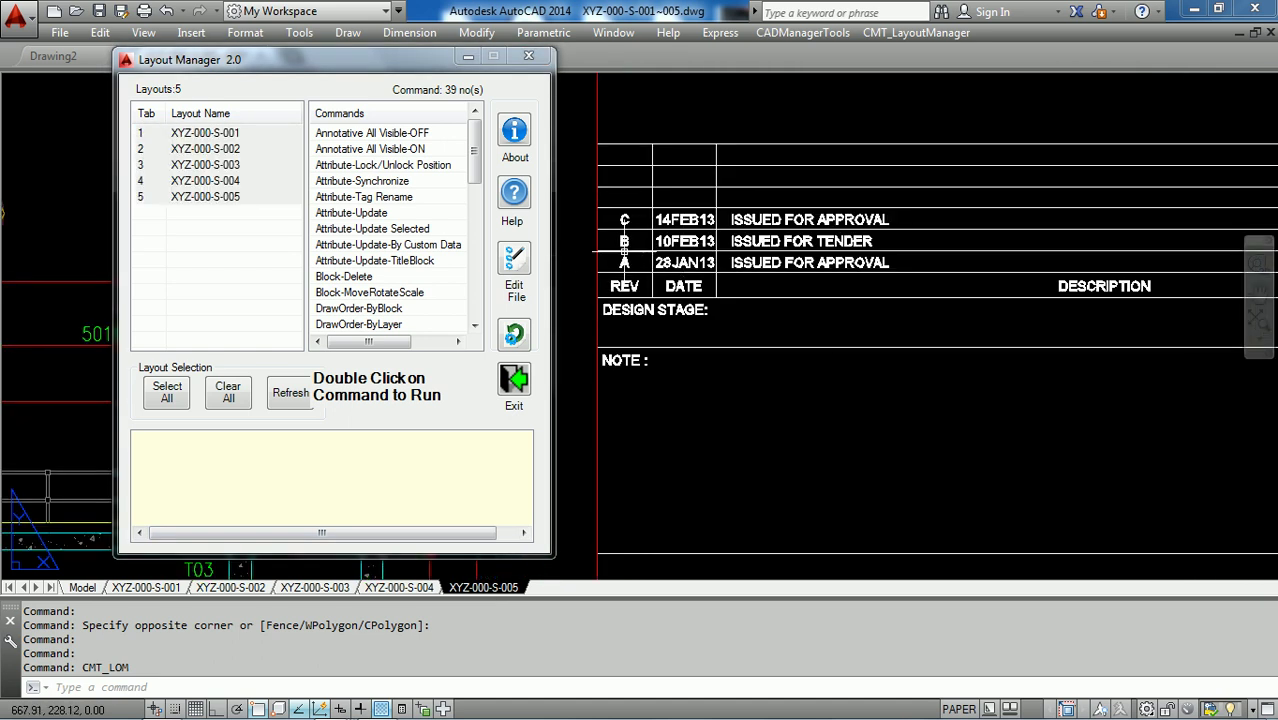
{"action": "scroll", "coordinate": [624, 257], "scroll_direction": "down", "scroll_amount": 4}
{"action": "scroll", "coordinate": [671, 336], "scroll_direction": "up", "scroll_amount": 4}
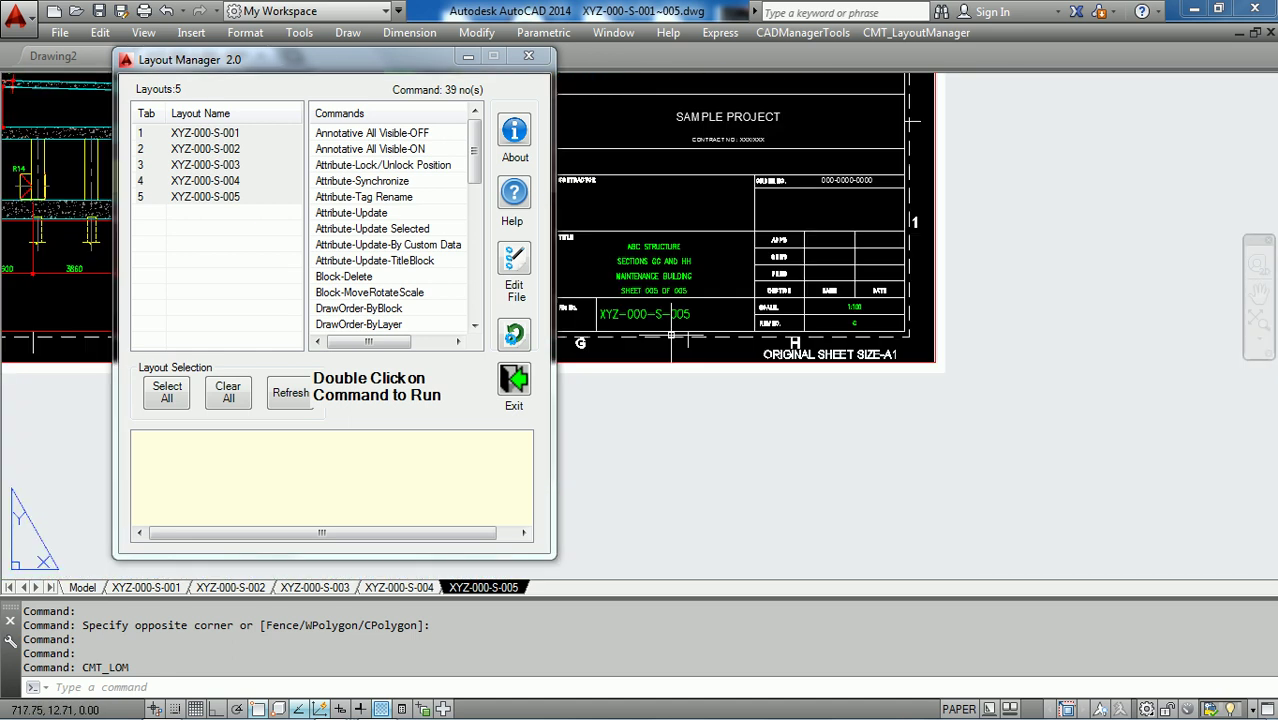
{"action": "scroll", "coordinate": [671, 336], "scroll_direction": "up", "scroll_amount": 2}
{"action": "scroll", "coordinate": [671, 336], "scroll_direction": "down", "scroll_amount": 4}
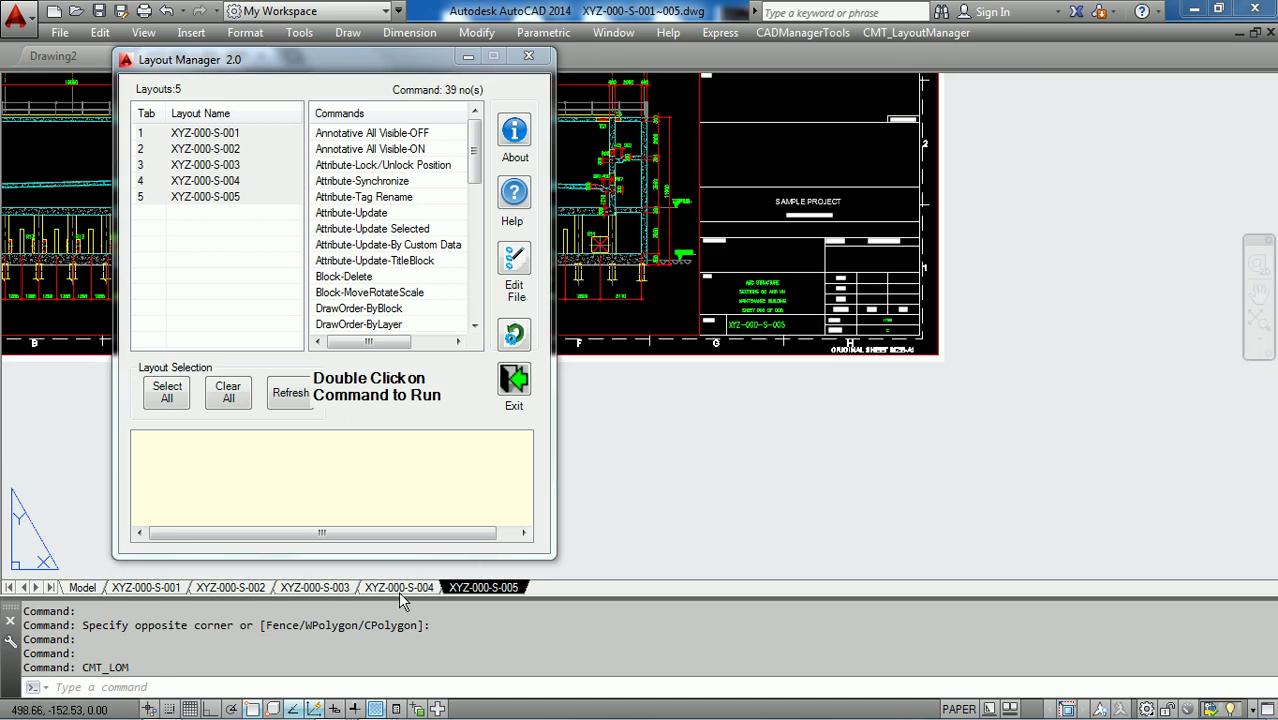
Compare the revision table entries on layouts XYZ-000-S-004, XYZ-000-S-003, XYZ-000-S-002 and XYZ-000-S-001
{"action": "left_click", "coordinate": [399, 588]}
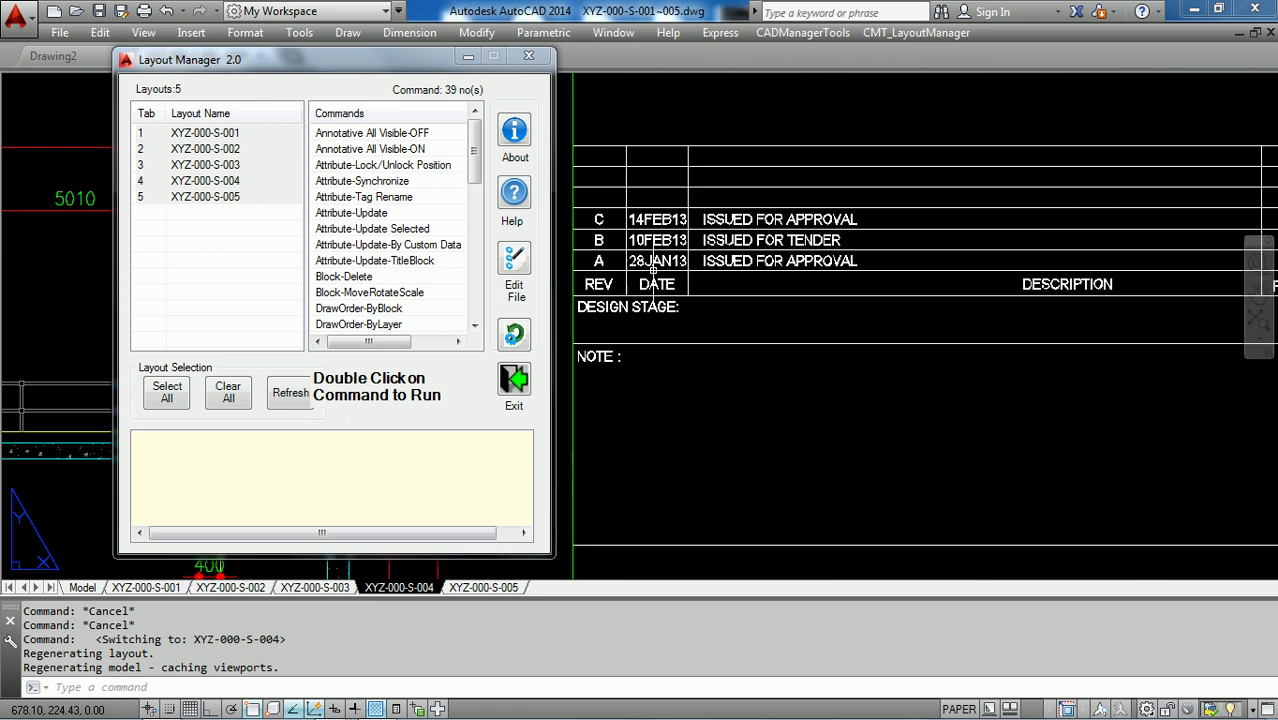
{"action": "left_click", "coordinate": [315, 588]}
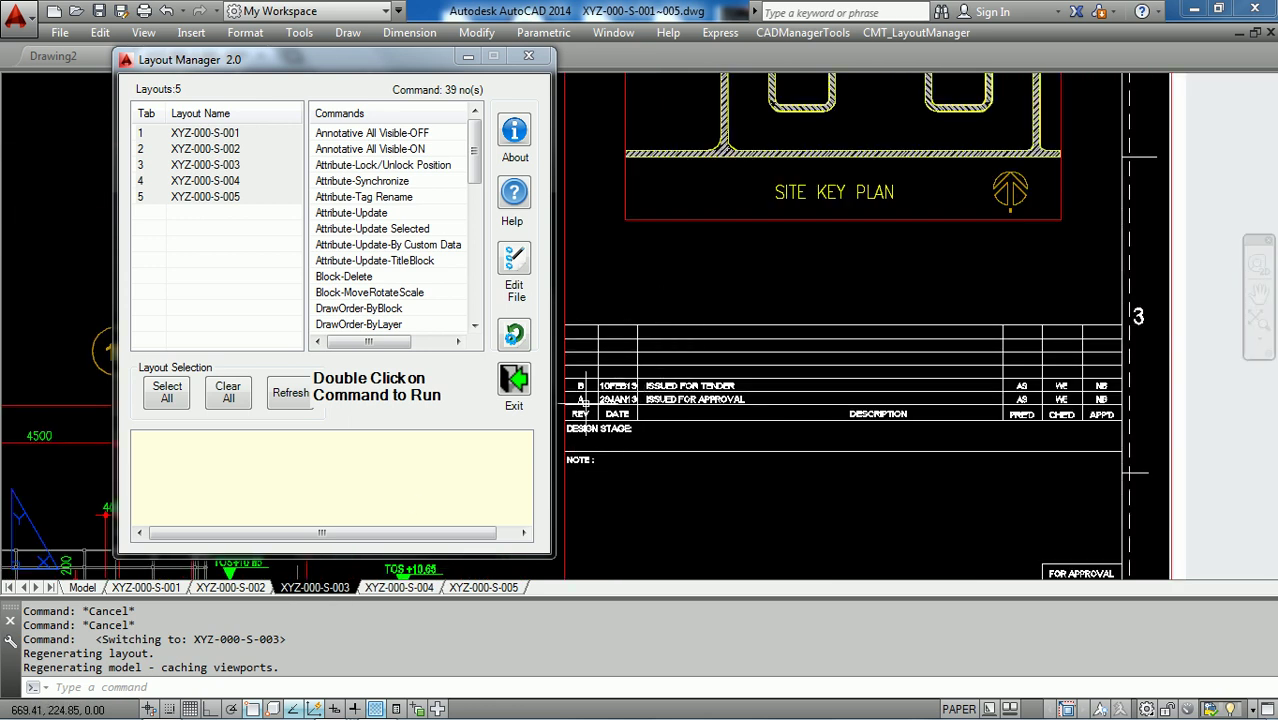
{"action": "scroll", "coordinate": [583, 405], "scroll_direction": "up", "scroll_amount": 3}
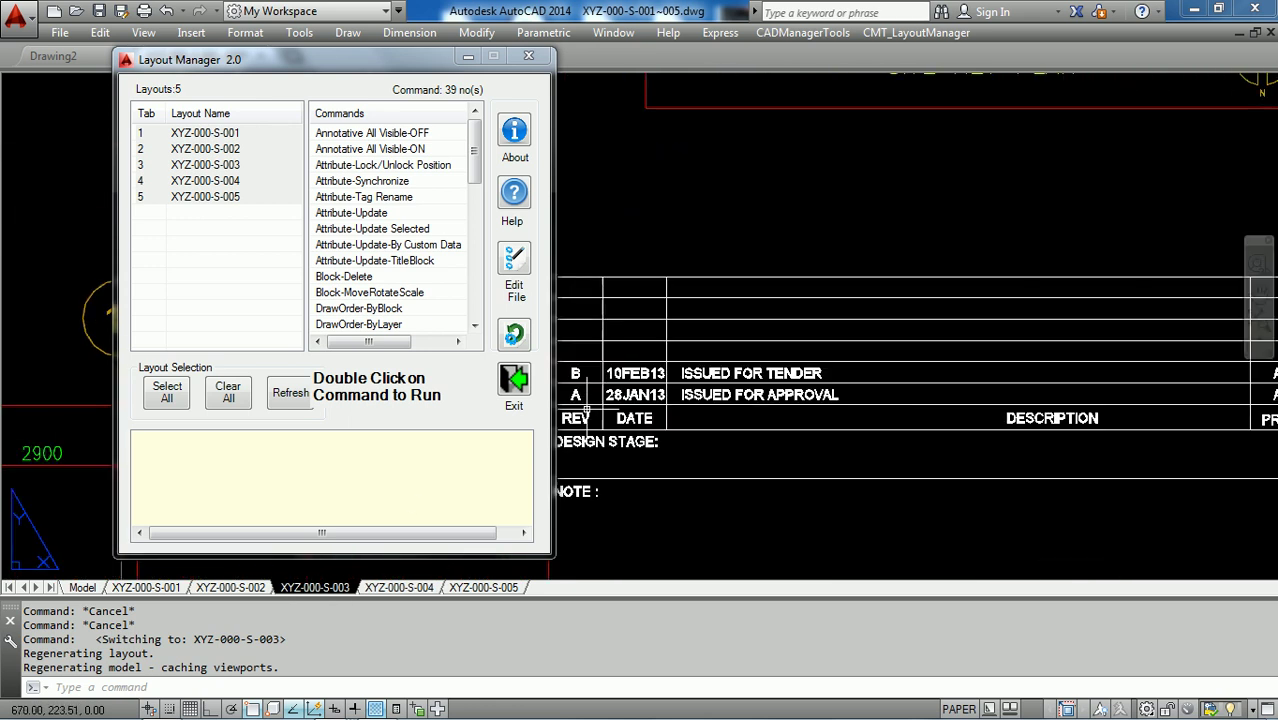
{"action": "left_click", "coordinate": [252, 588]}
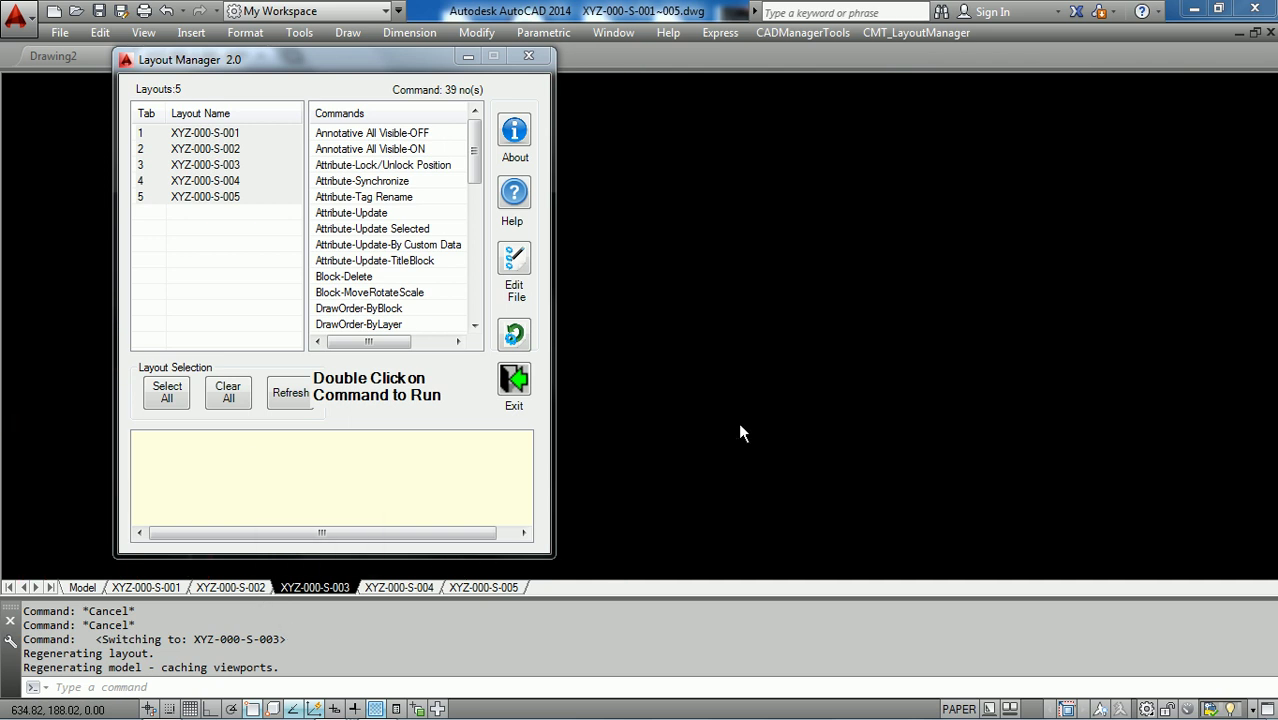
{"action": "scroll", "coordinate": [777, 423], "scroll_direction": "up", "scroll_amount": 4}
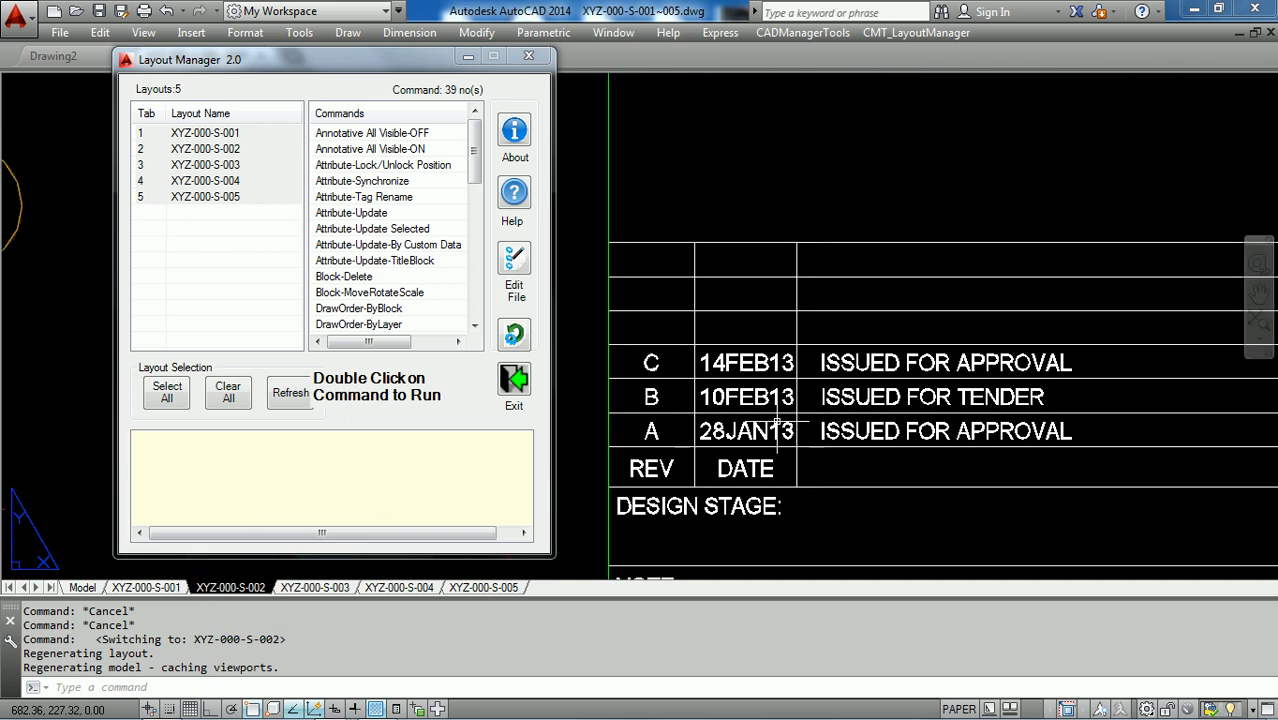
{"action": "left_click", "coordinate": [136, 588]}
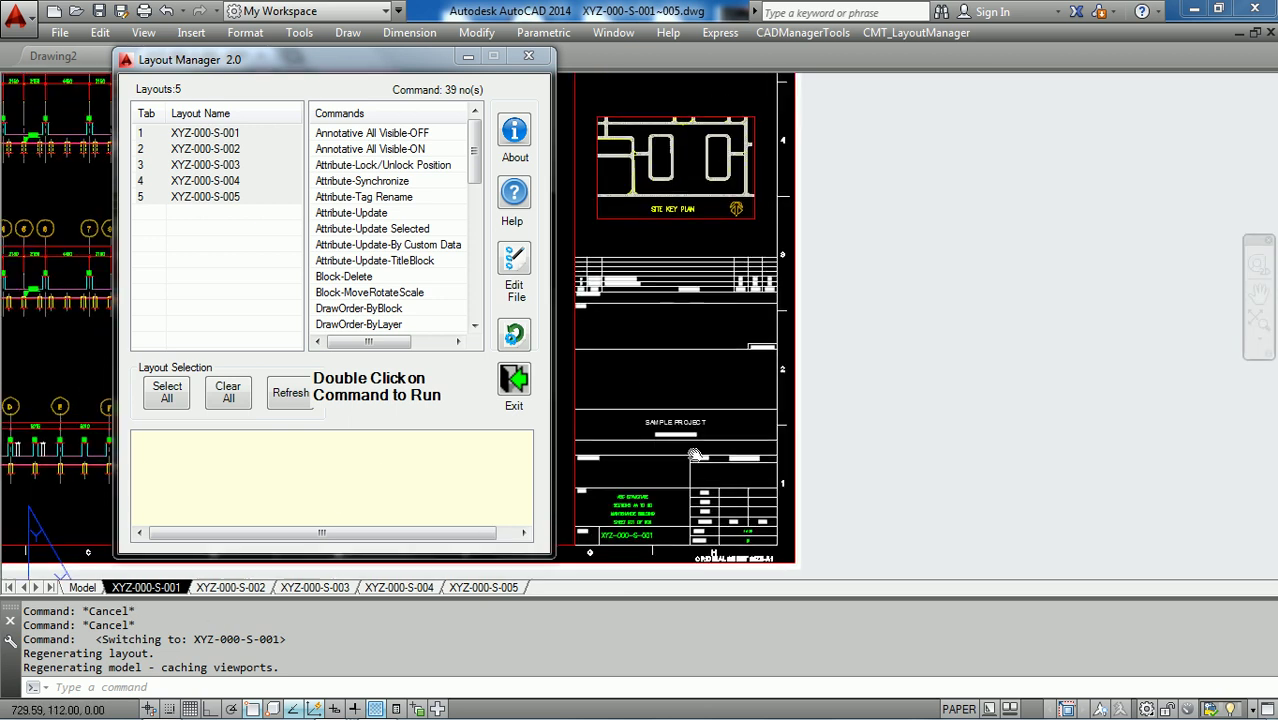
{"action": "scroll", "coordinate": [645, 398], "scroll_direction": "up", "scroll_amount": 6}
{"action": "scroll", "coordinate": [661, 378], "scroll_direction": "down", "scroll_amount": 3}
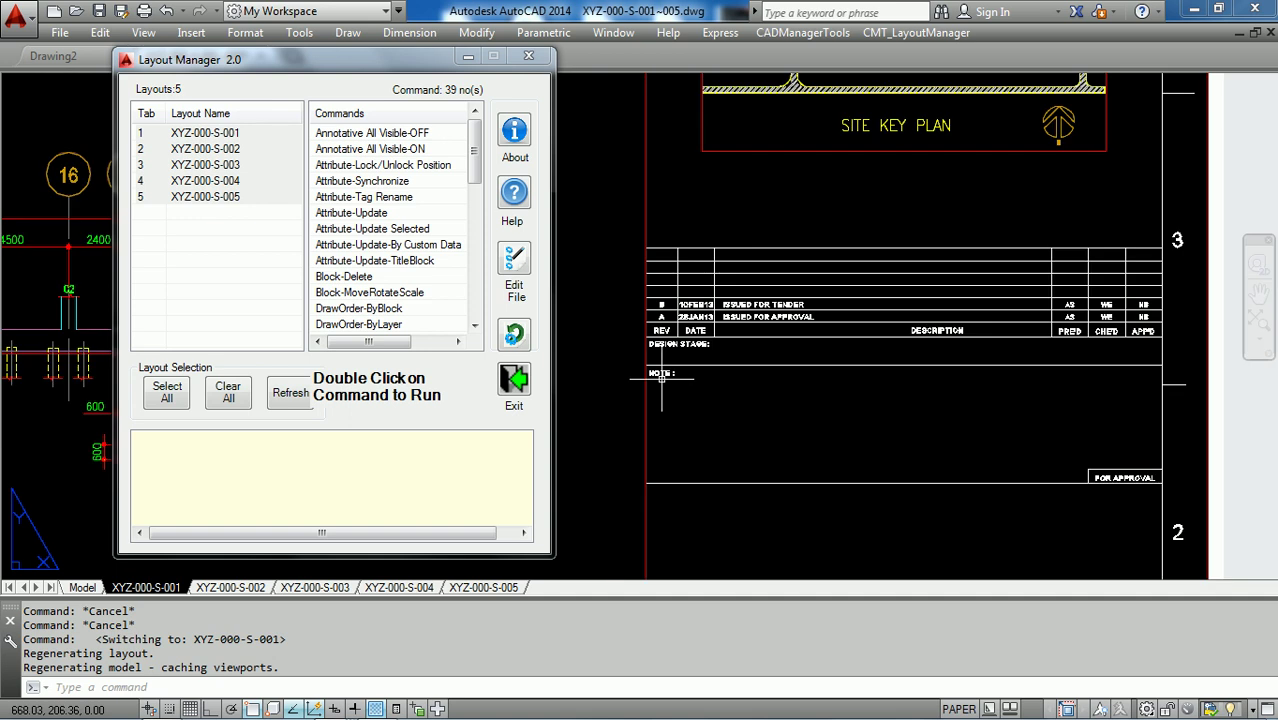
{"action": "scroll", "coordinate": [740, 370], "scroll_direction": "up", "scroll_amount": 2}
{"action": "scroll", "coordinate": [700, 395], "scroll_direction": "up", "scroll_amount": 2}
{"action": "scroll", "coordinate": [660, 405], "scroll_direction": "down", "scroll_amount": 3}
{"action": "scroll", "coordinate": [744, 406], "scroll_direction": "down", "scroll_amount": 2}
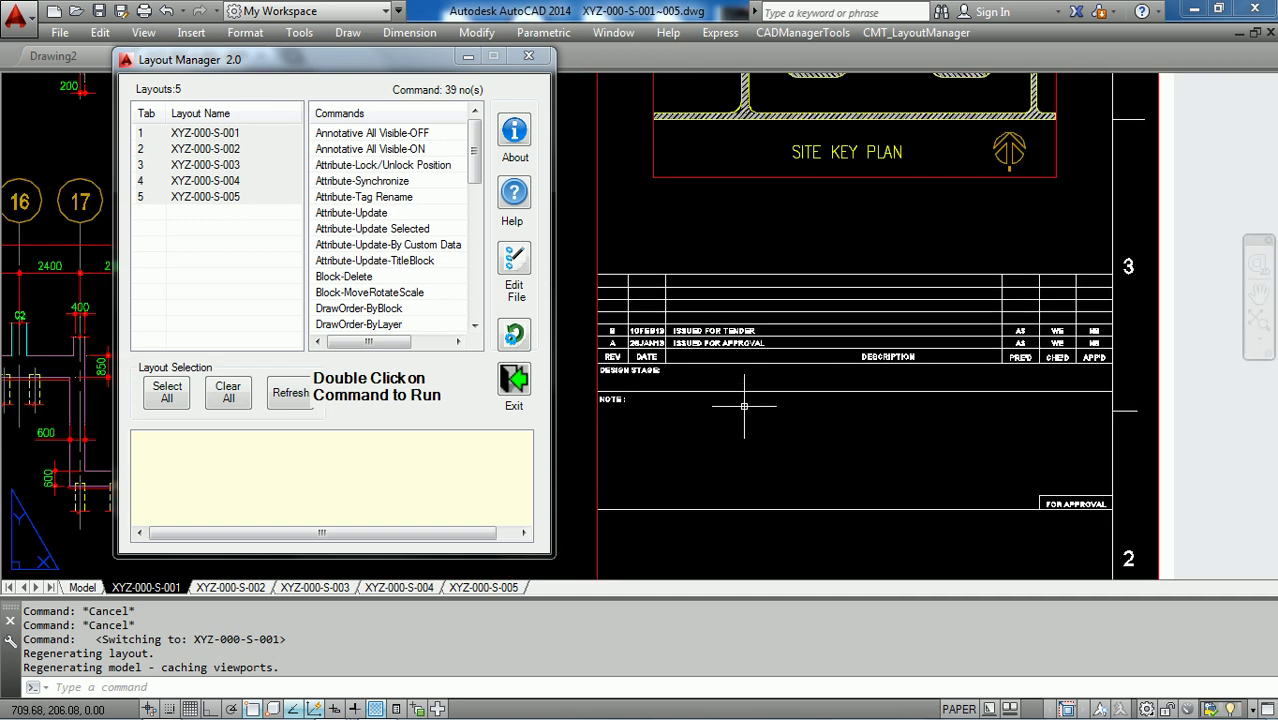
Move the Layout Manager aside and frame the whole revision table on layout XYZ-000-S-001
{"action": "left_click_drag", "start_coordinate": [346, 59], "coordinate": [188, 49]}
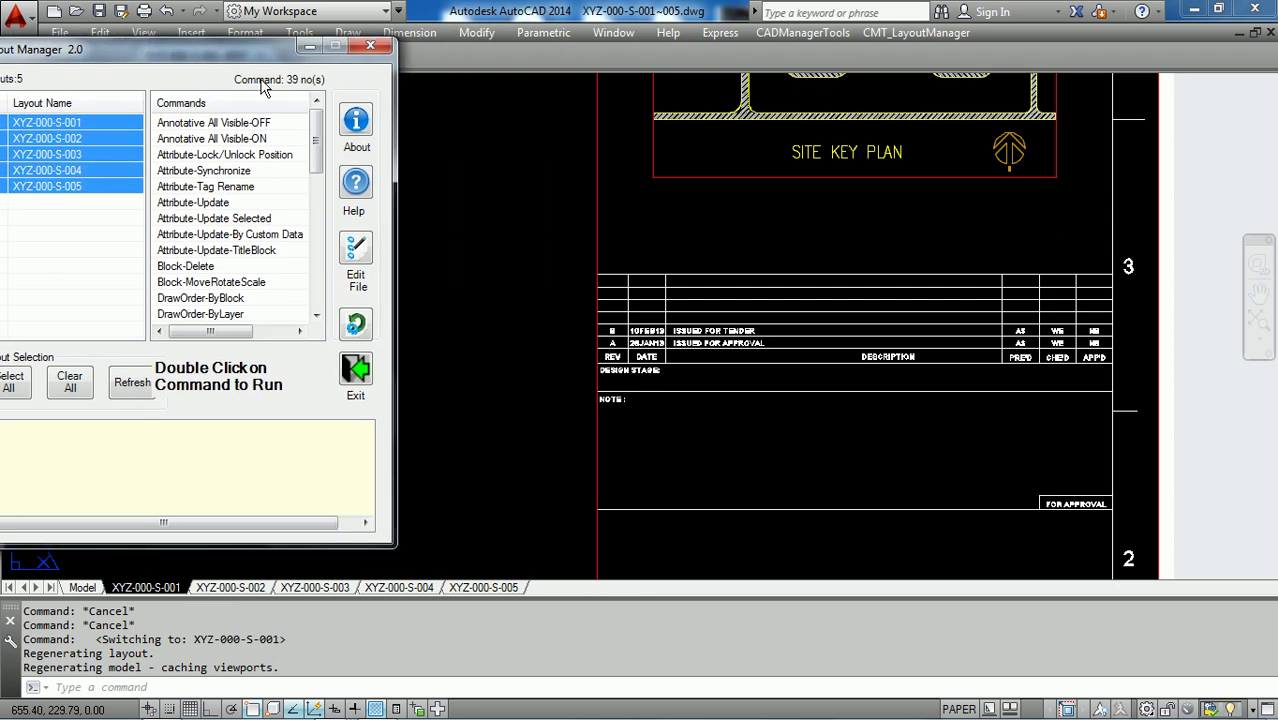
{"action": "scroll", "coordinate": [770, 431], "scroll_direction": "up", "scroll_amount": 2}
{"action": "scroll", "coordinate": [790, 425], "scroll_direction": "up", "scroll_amount": 2}
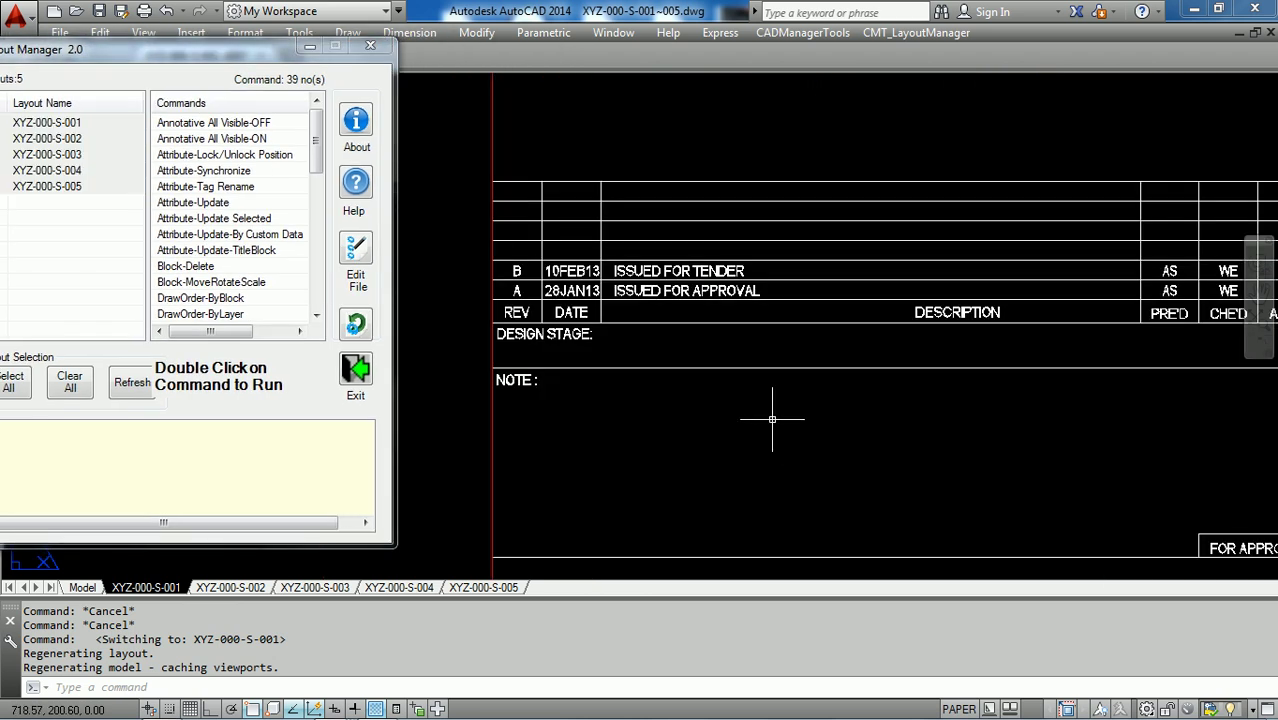
{"action": "middle_click_drag", "start_coordinate": [824, 423], "coordinate": [675, 353]}
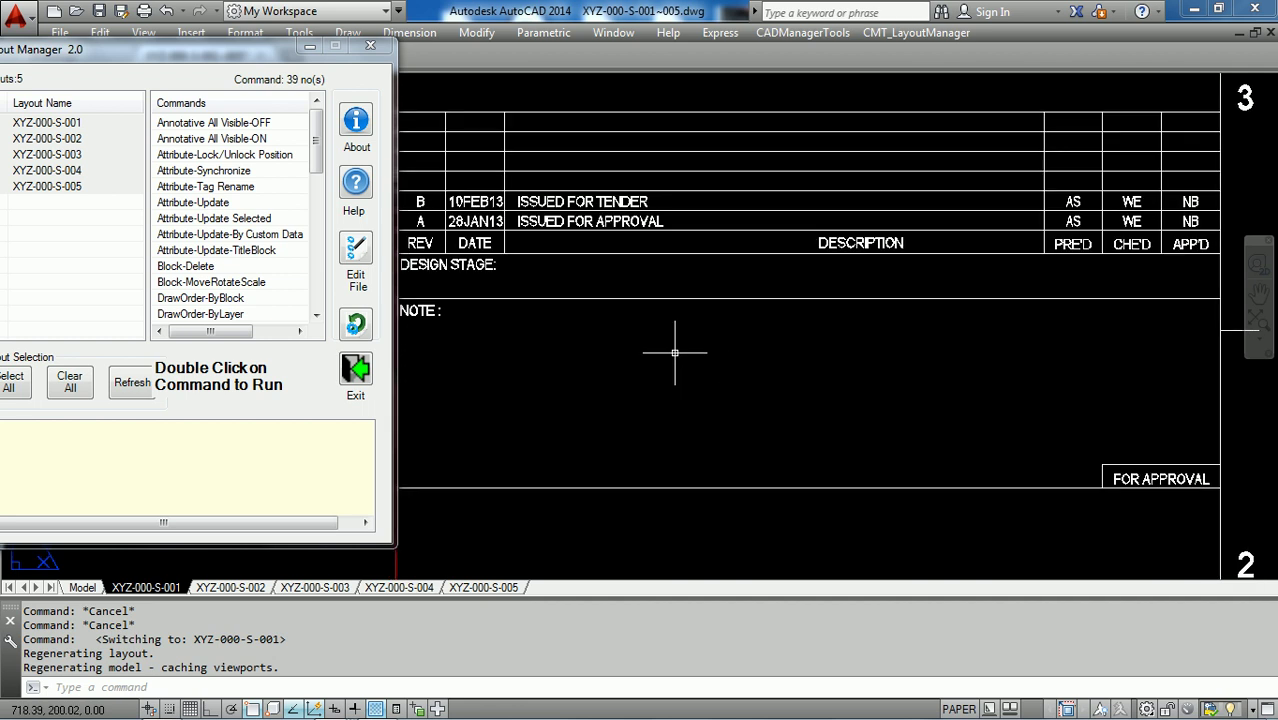
Start the Attribute-Update command and pick the revision table's text block REV TEXT-A1 as its target
{"action": "double_click", "coordinate": [236, 202]}
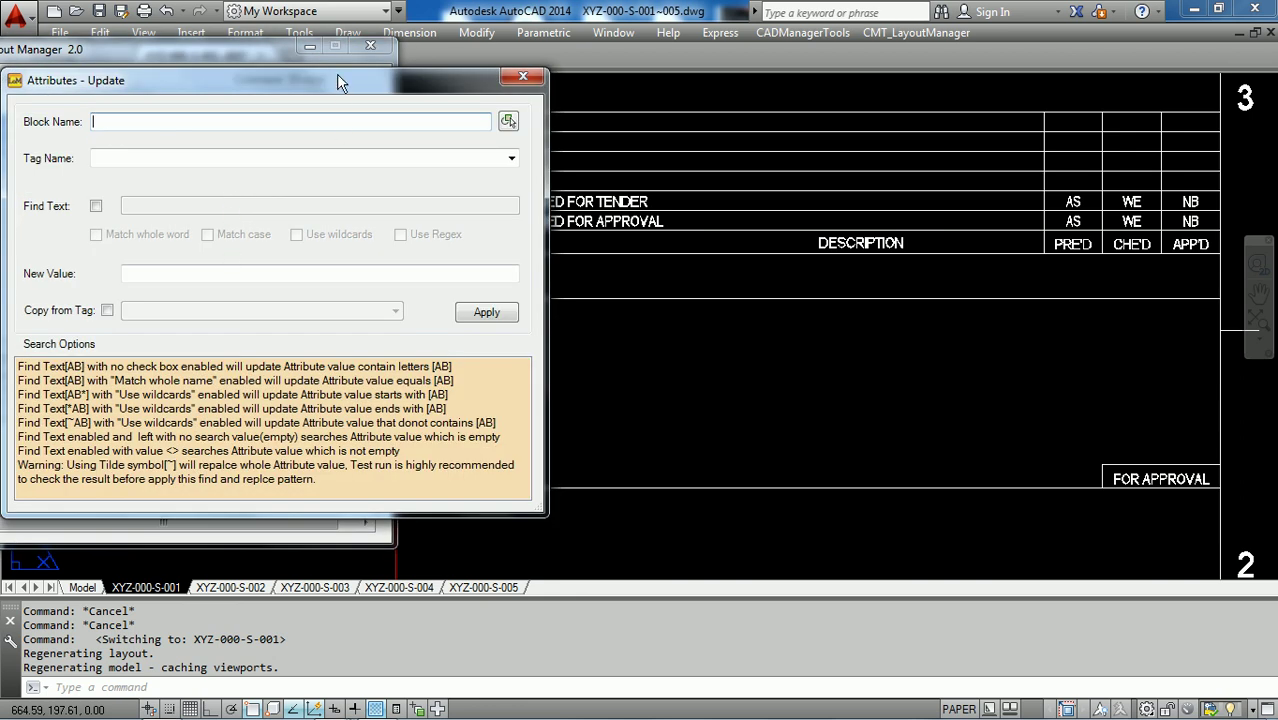
{"action": "left_click", "coordinate": [508, 121]}
{"action": "left_click", "coordinate": [606, 206]}
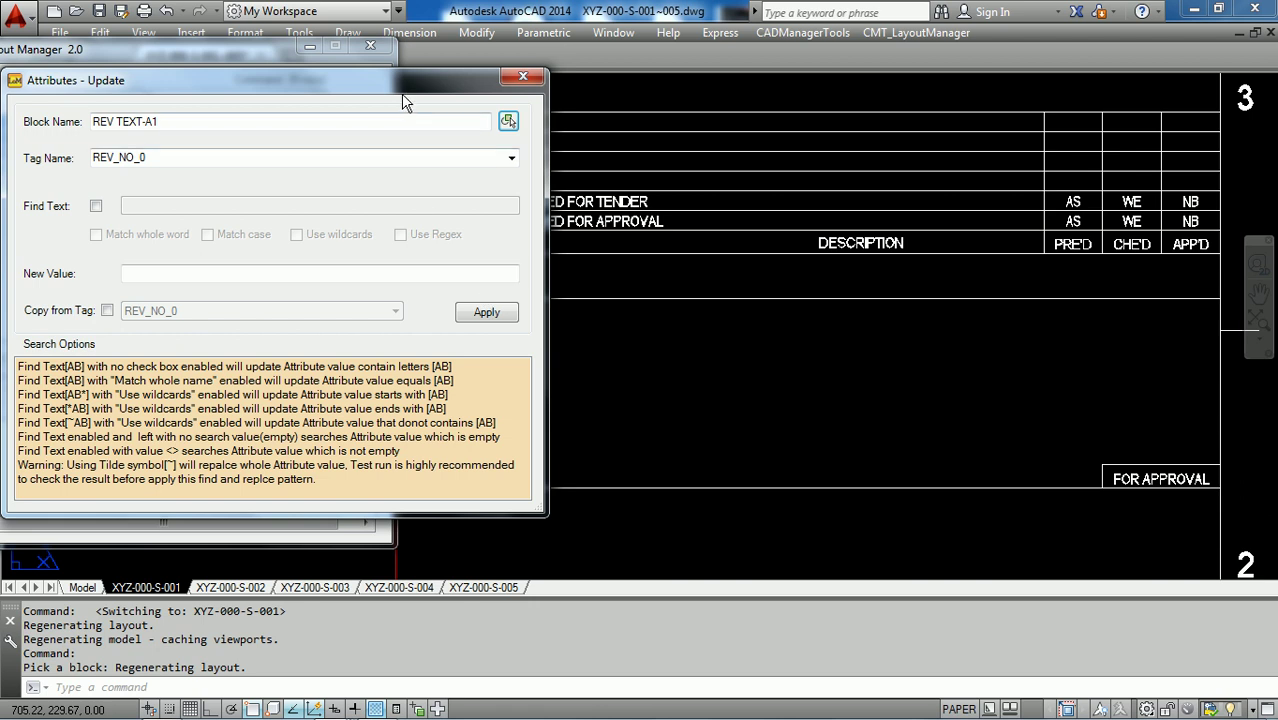
Review the block's available tag names, enable the Find Text option, and close the attribute update dialog without applying anything
{"action": "left_click", "coordinate": [511, 159]}
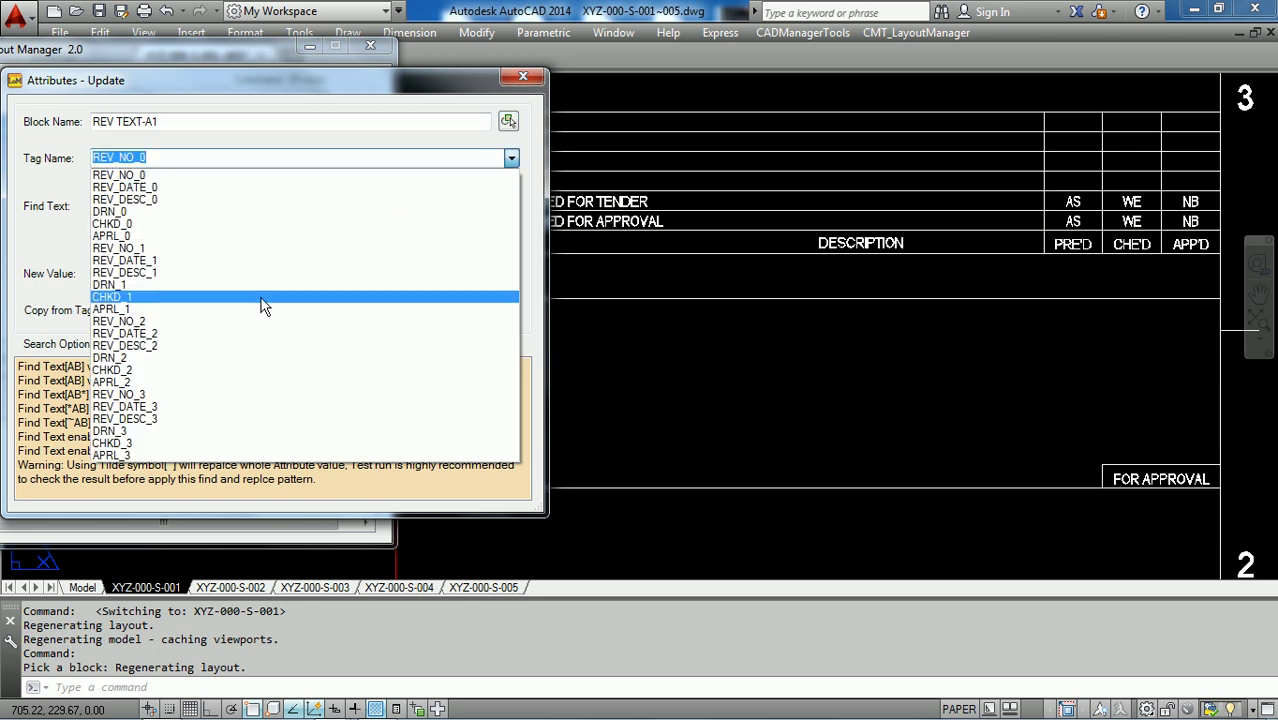
{"action": "left_click", "coordinate": [382, 90]}
{"action": "left_click_drag", "start_coordinate": [382, 90], "coordinate": [461, 311]}
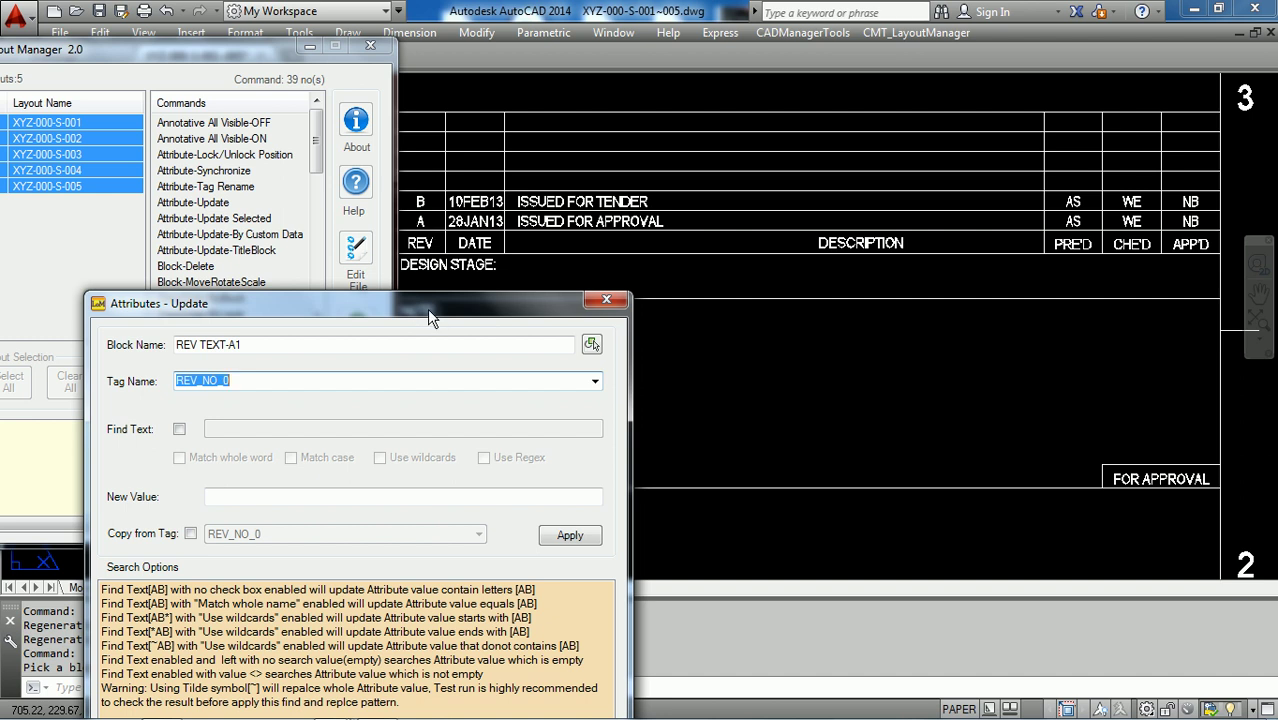
{"action": "left_click_drag", "start_coordinate": [427, 305], "coordinate": [443, 253]}
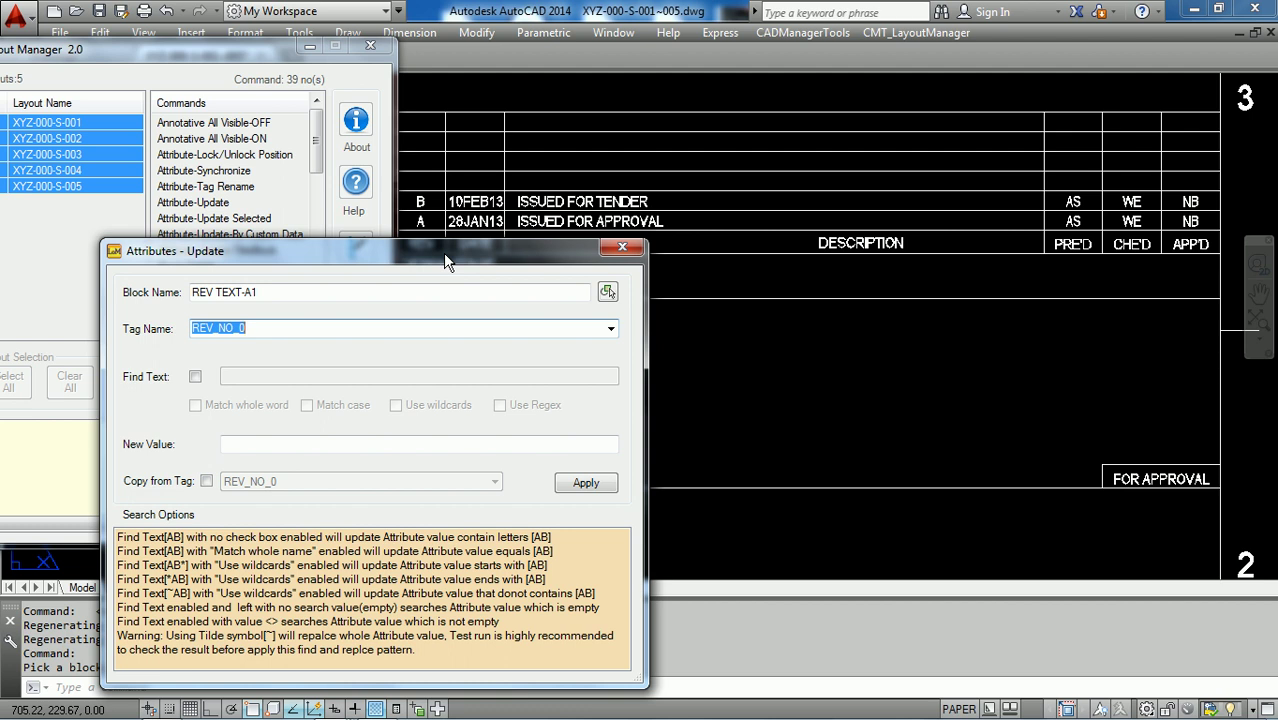
{"action": "left_click_drag", "start_coordinate": [447, 261], "coordinate": [486, 284]}
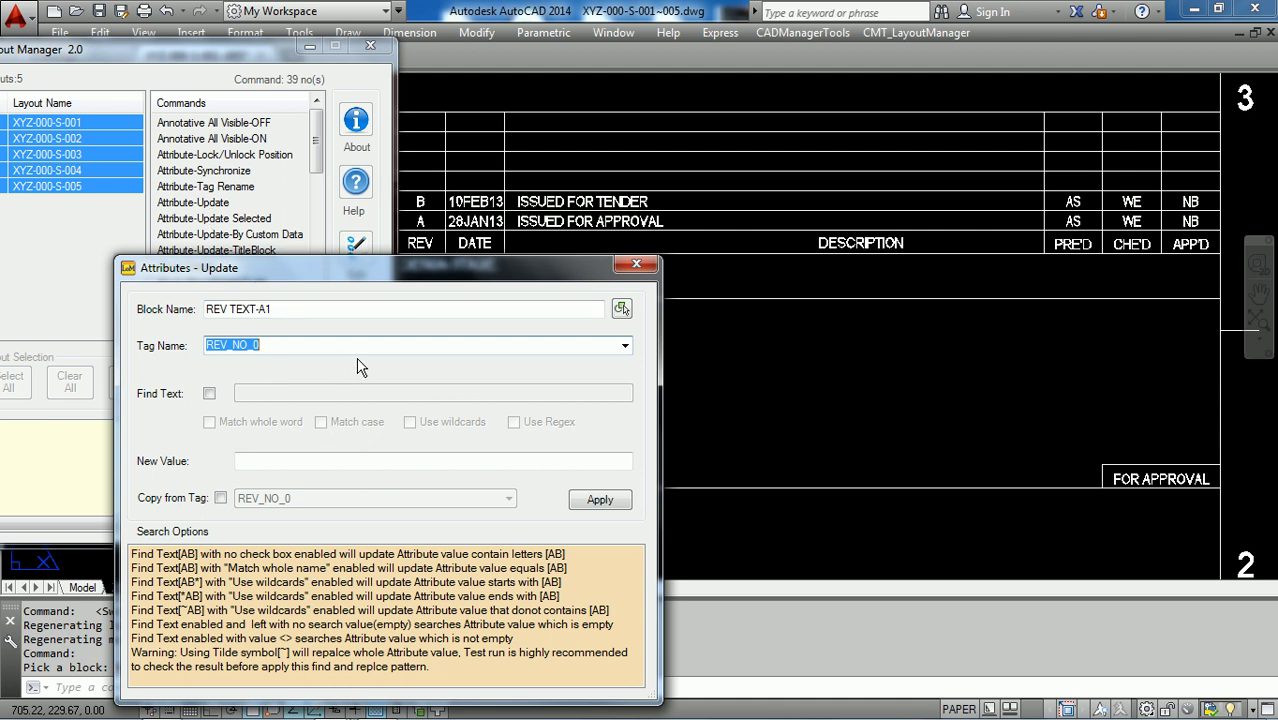
{"action": "left_click", "coordinate": [209, 395]}
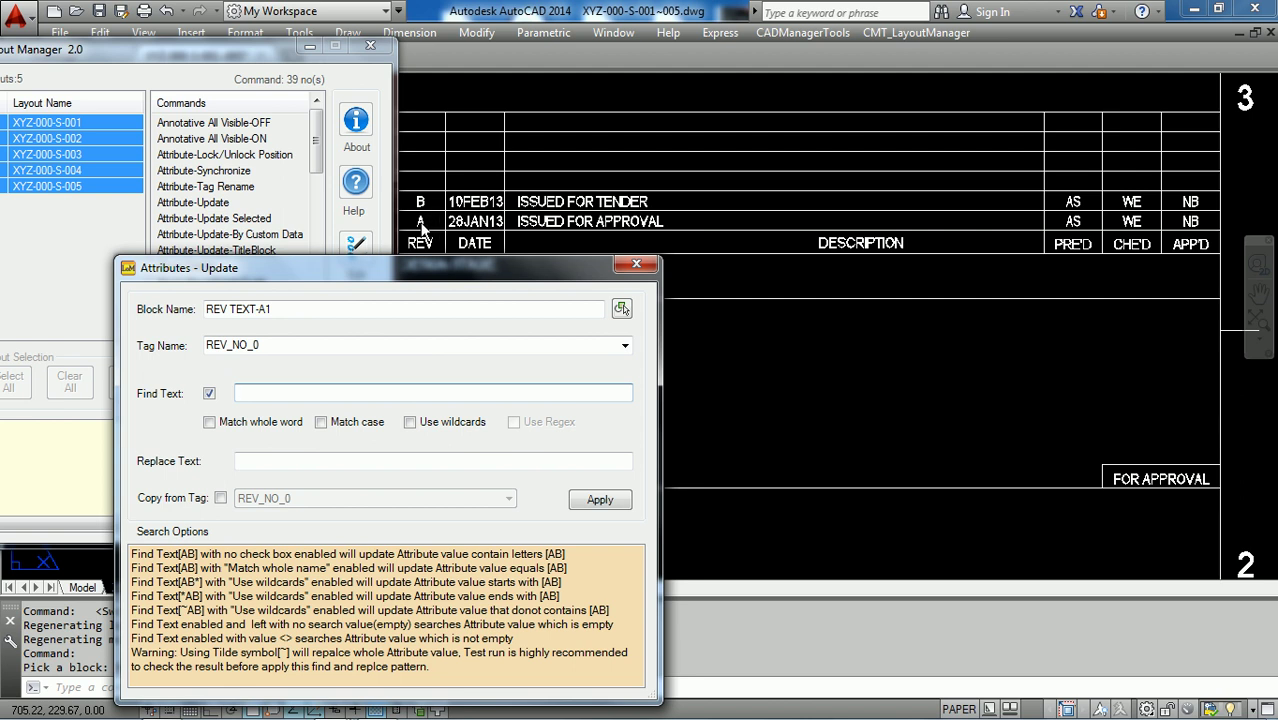
{"action": "left_click", "coordinate": [636, 264]}
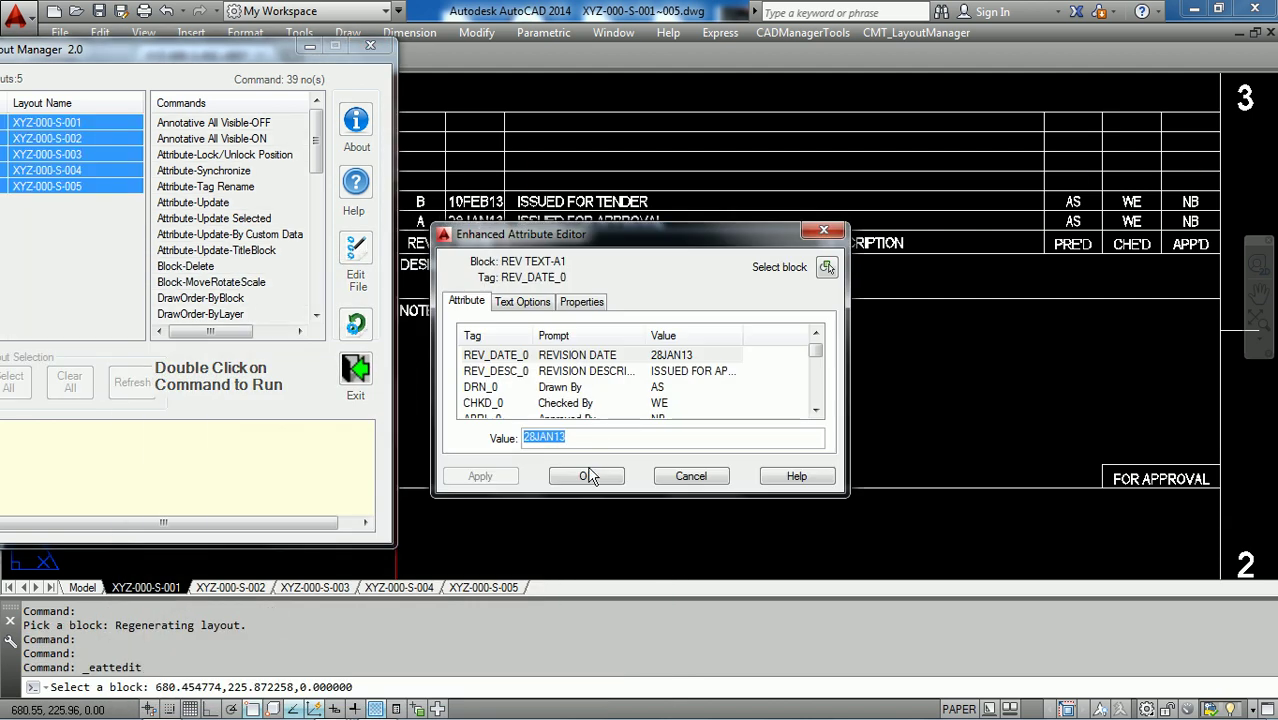
Examine the REV TEXT-A1 block's revision tags in the enlarged Enhanced Attribute Editor, including DRN_0, CHKD_1 and APRL_1, then leave the editor
{"action": "left_click_drag", "start_coordinate": [567, 590], "coordinate": [567, 652]}
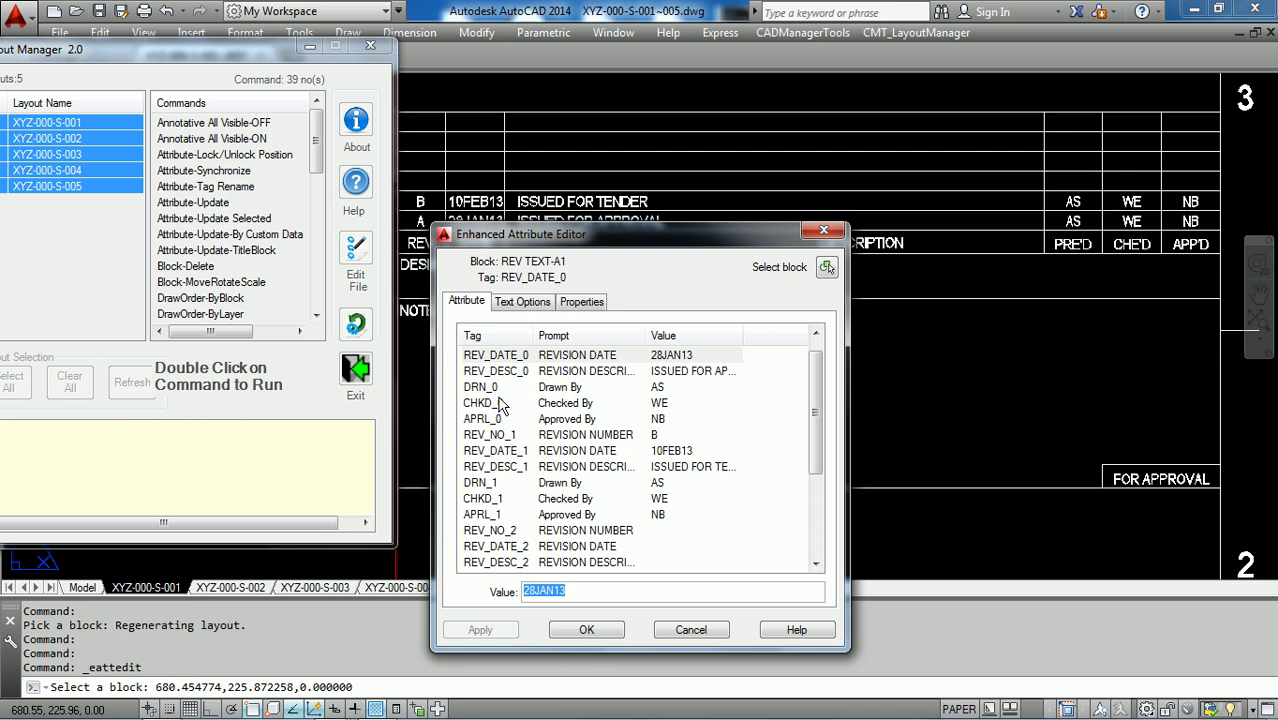
{"action": "left_click_drag", "start_coordinate": [620, 226], "coordinate": [649, 131]}
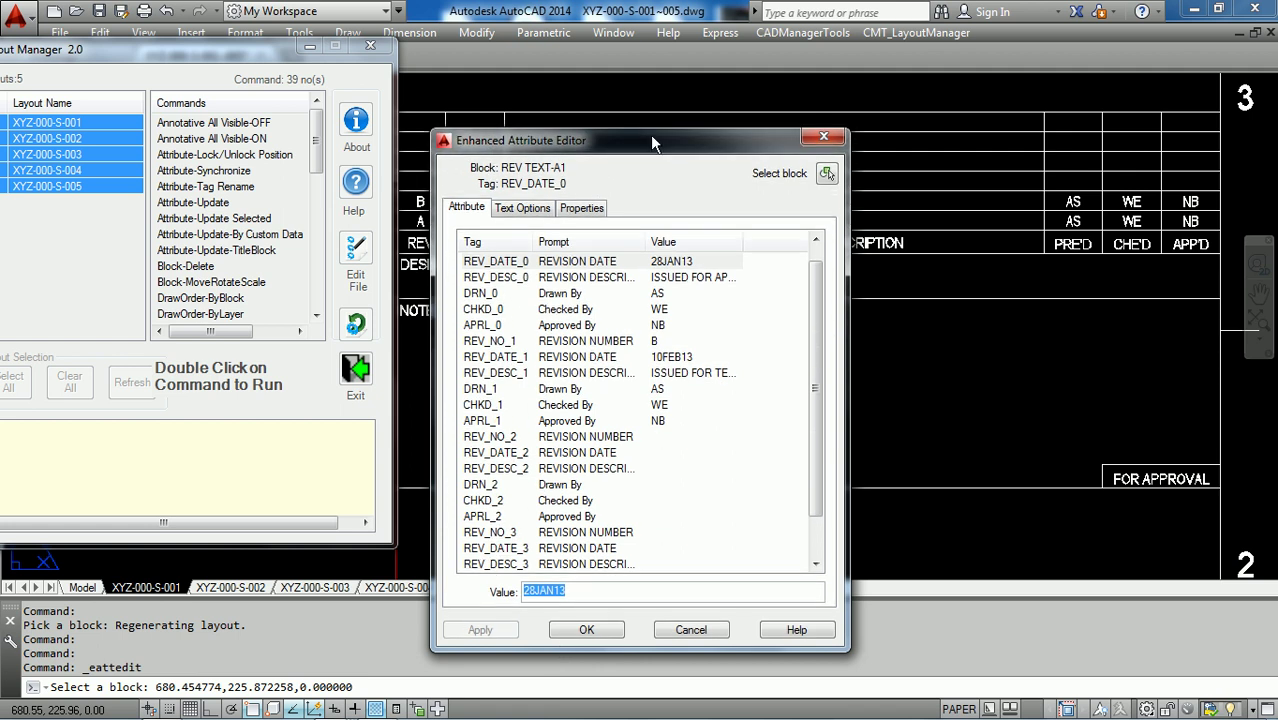
{"action": "left_click", "coordinate": [498, 295]}
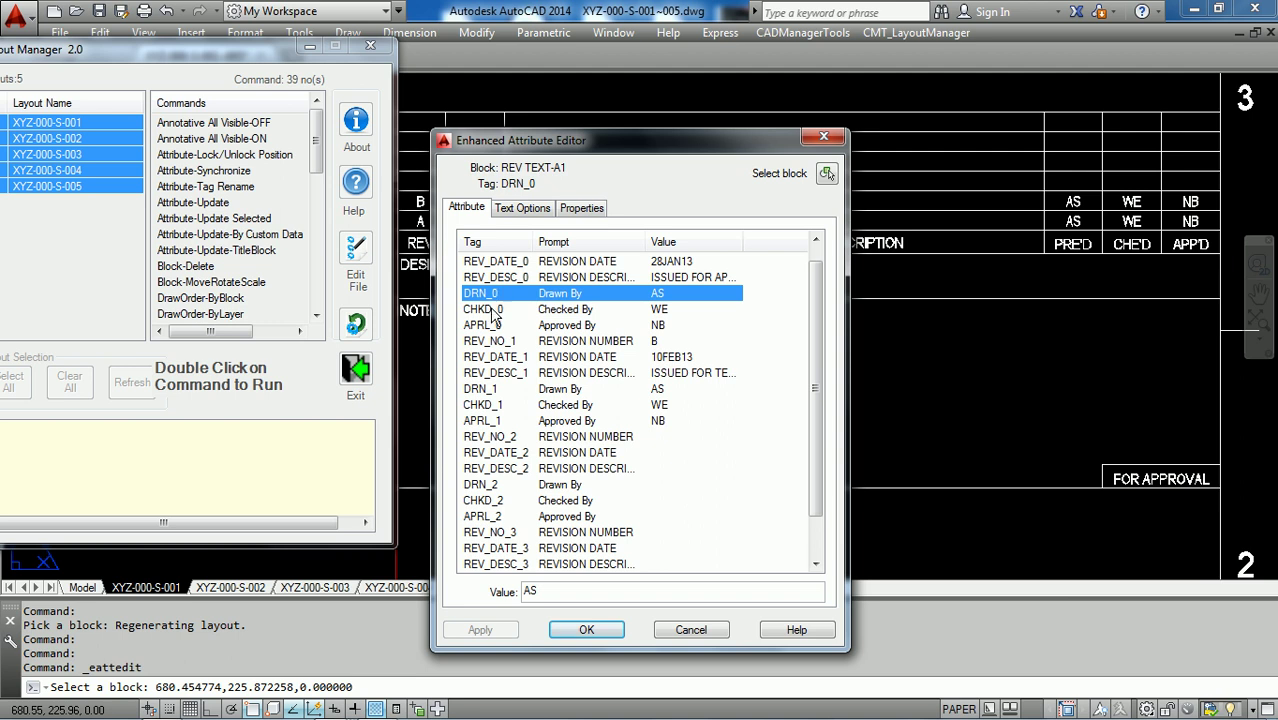
{"action": "left_click", "coordinate": [499, 423]}
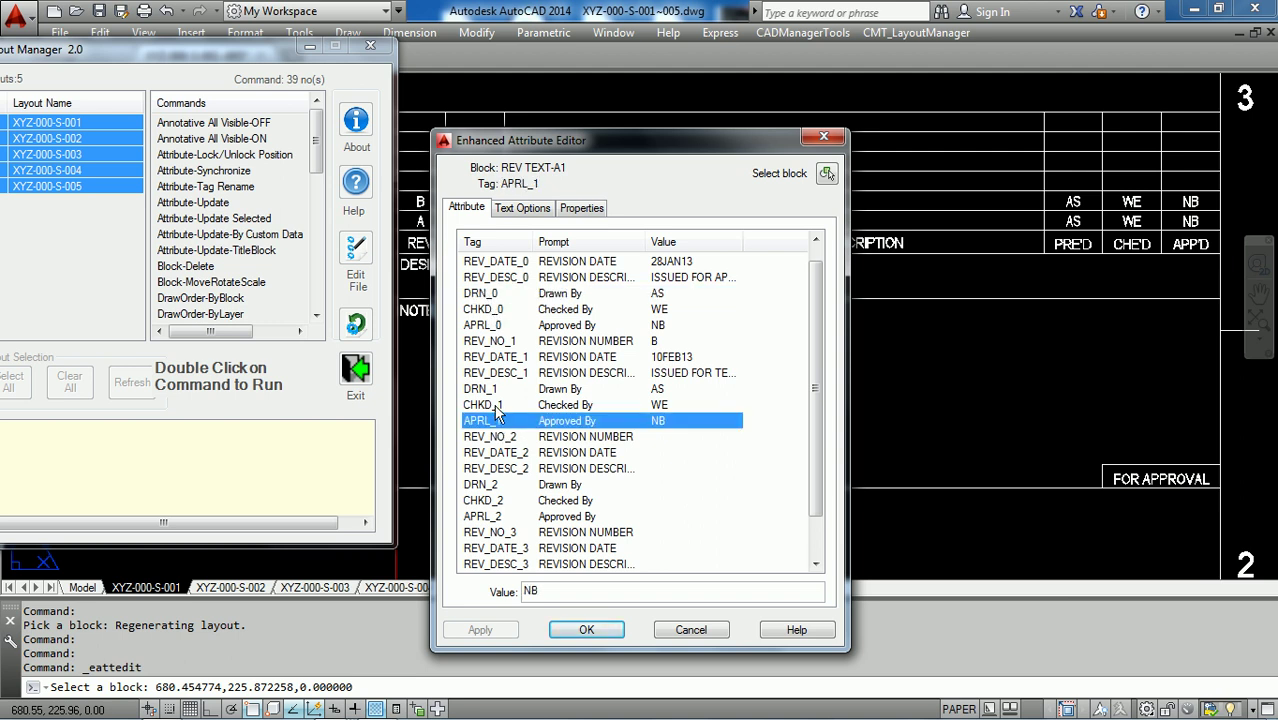
{"action": "left_click", "coordinate": [499, 405]}
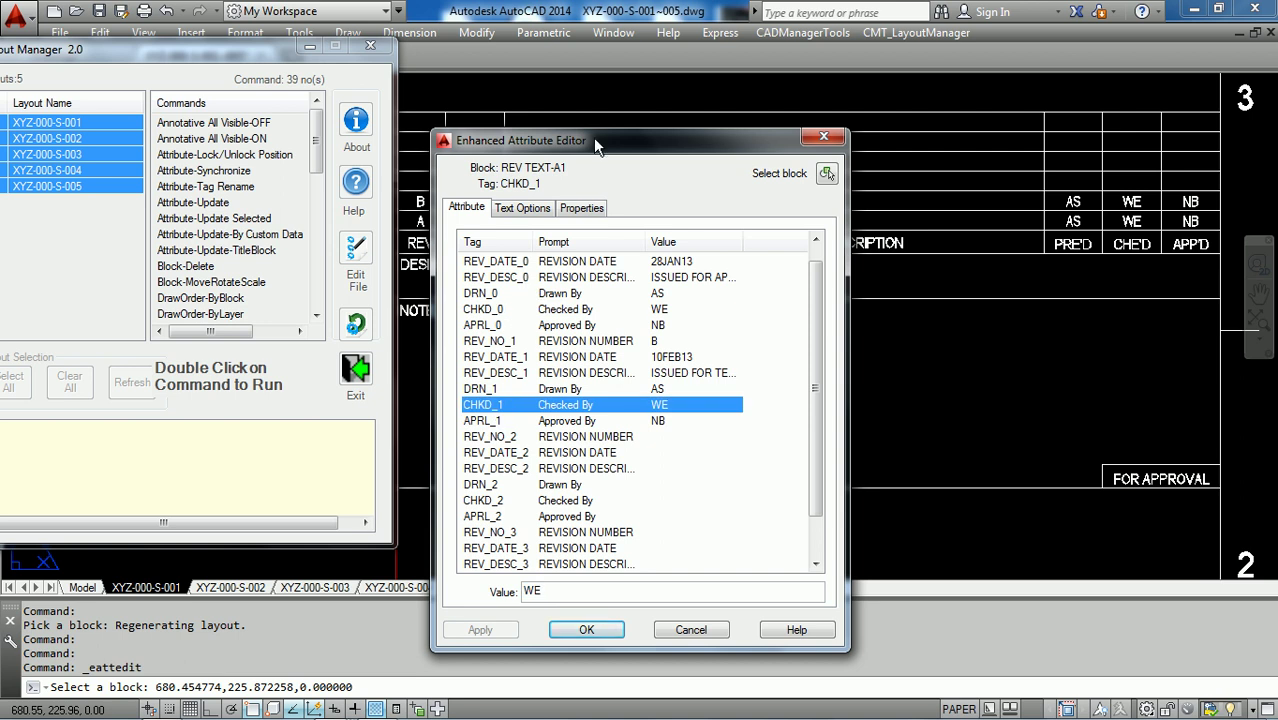
{"action": "left_click_drag", "start_coordinate": [598, 144], "coordinate": [677, 191]}
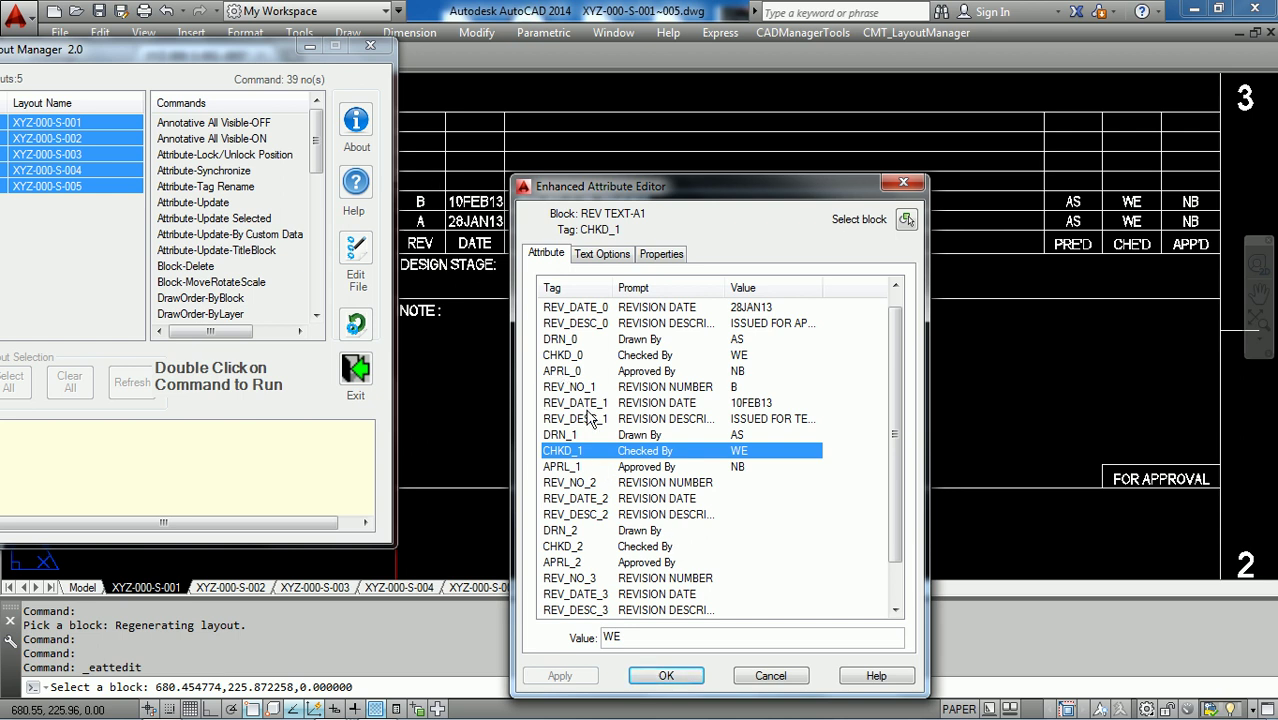
{"action": "left_click", "coordinate": [906, 219]}
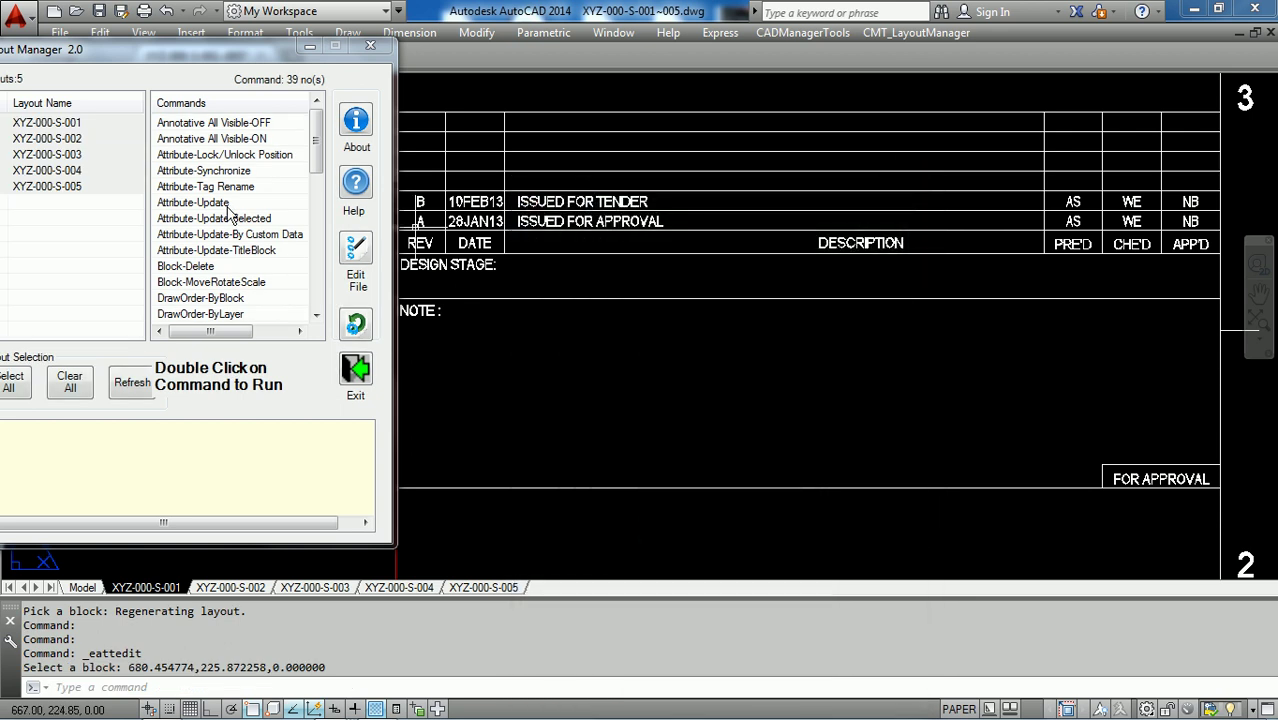
Restart the Attribute-Update command and pick the REV TEXT-A1 block in the revision table as its target
{"action": "double_click", "coordinate": [228, 204]}
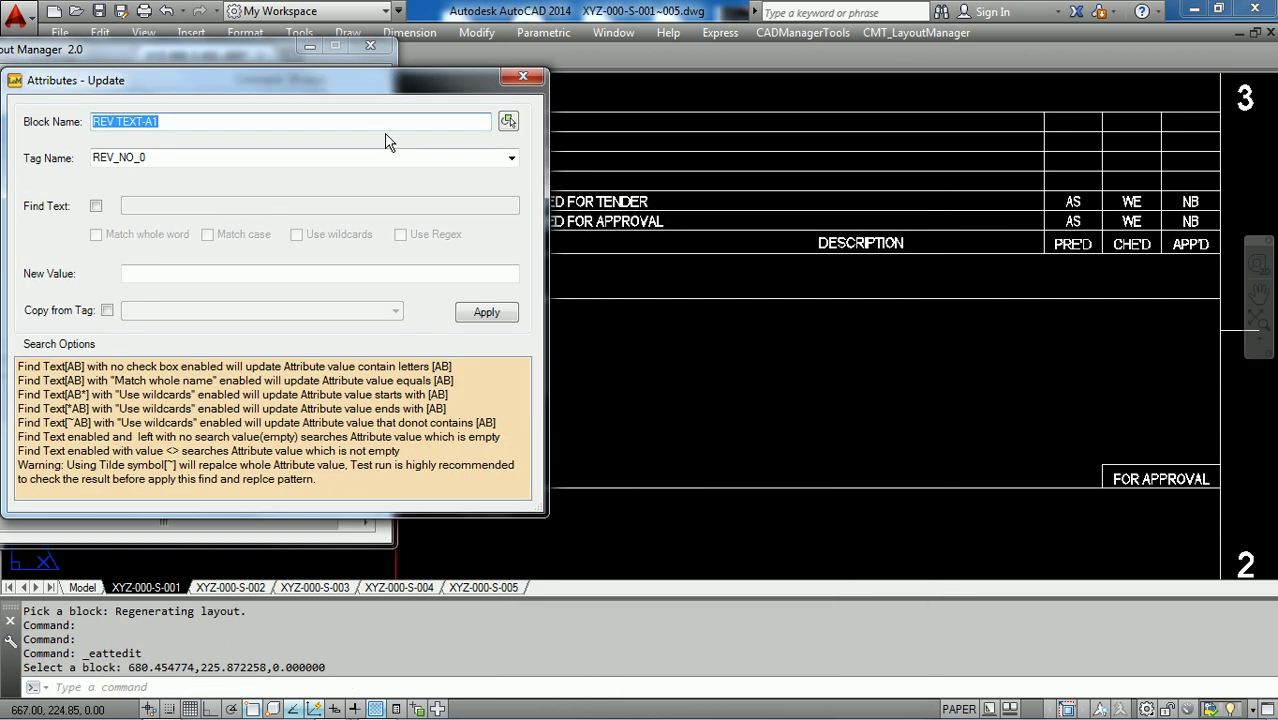
{"action": "left_click", "coordinate": [507, 122]}
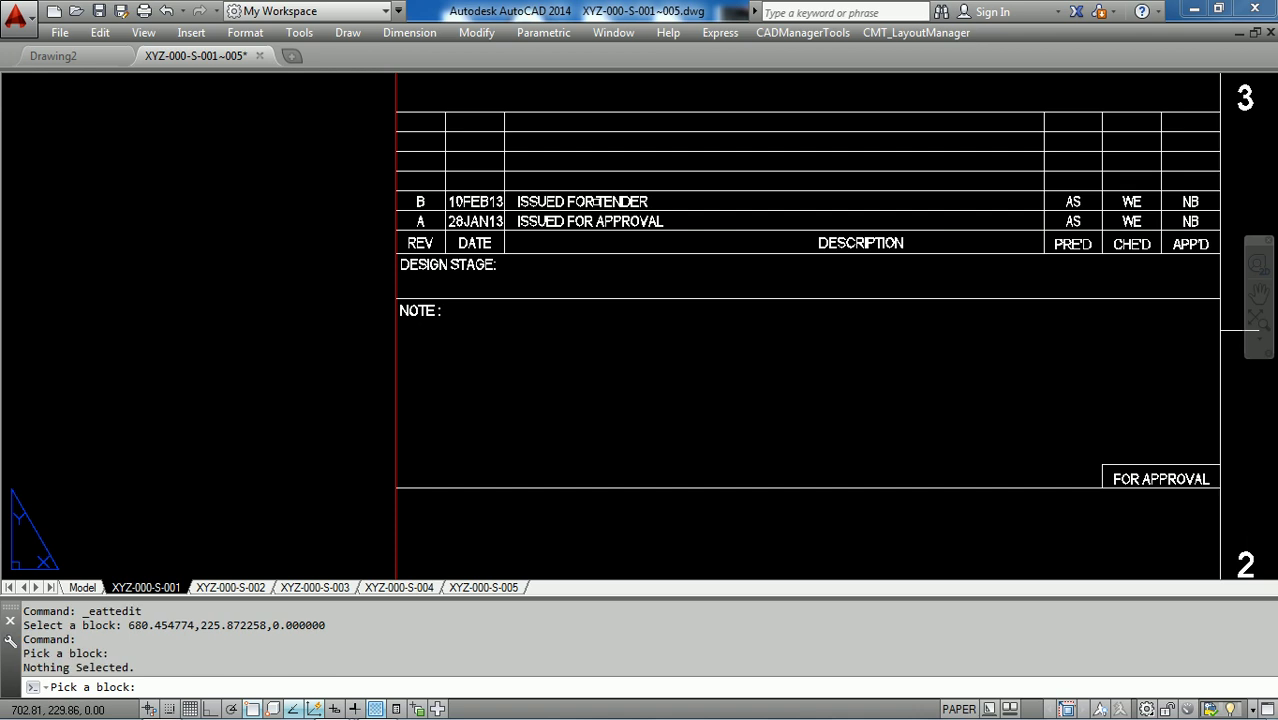
{"action": "left_click", "coordinate": [592, 202]}
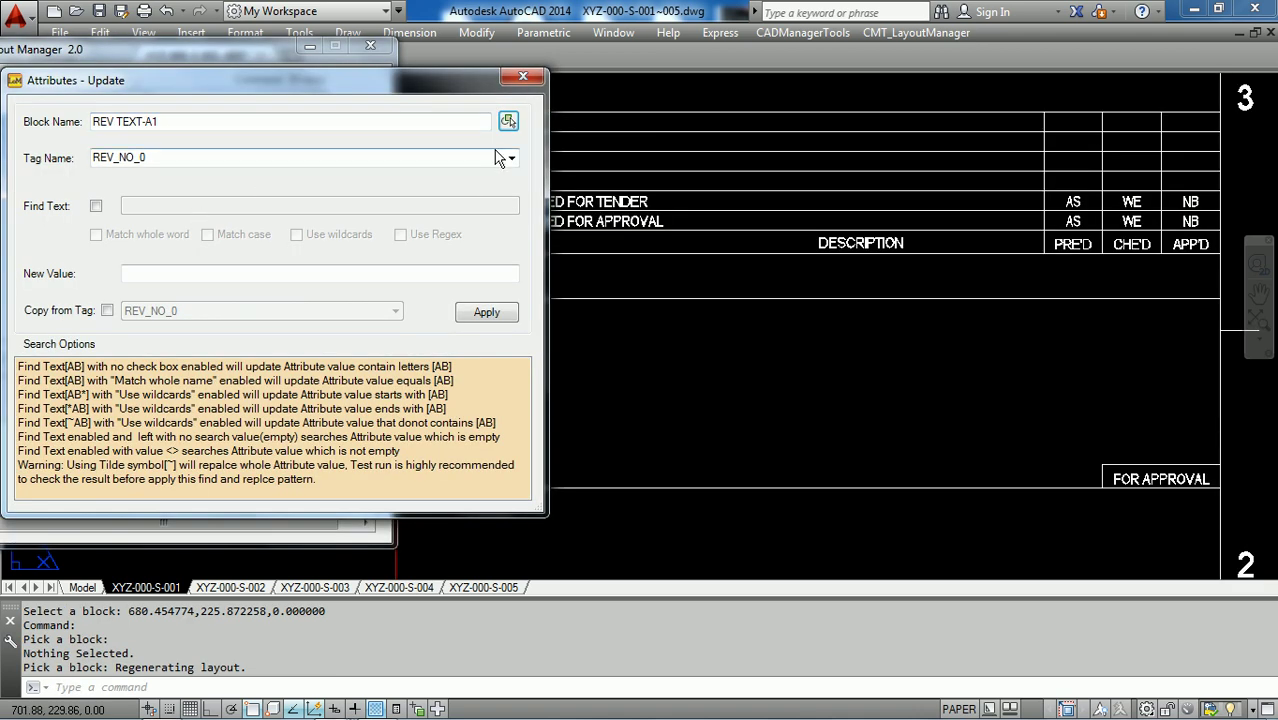
{"action": "left_click_drag", "start_coordinate": [412, 91], "coordinate": [852, 259]}
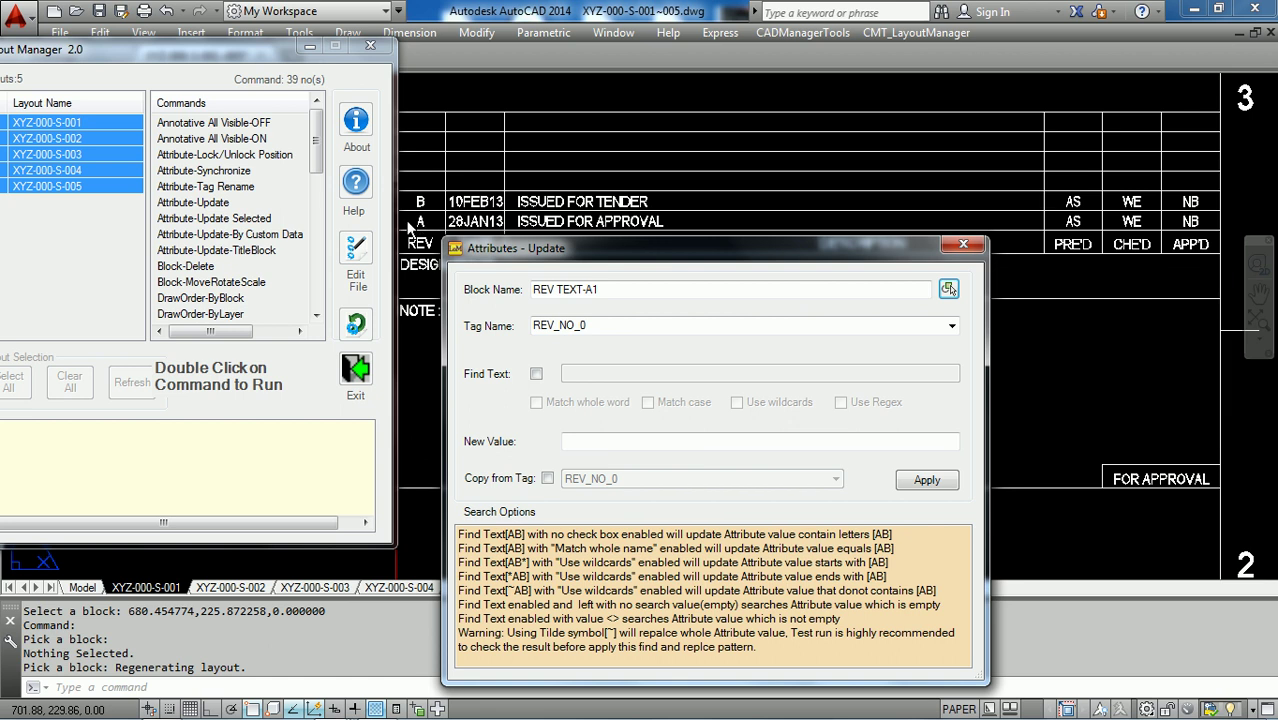
Fill empty REV_NO_2 attributes with C on the selected layouts, using Find Text with a blank search value
{"action": "left_click", "coordinate": [952, 326]}
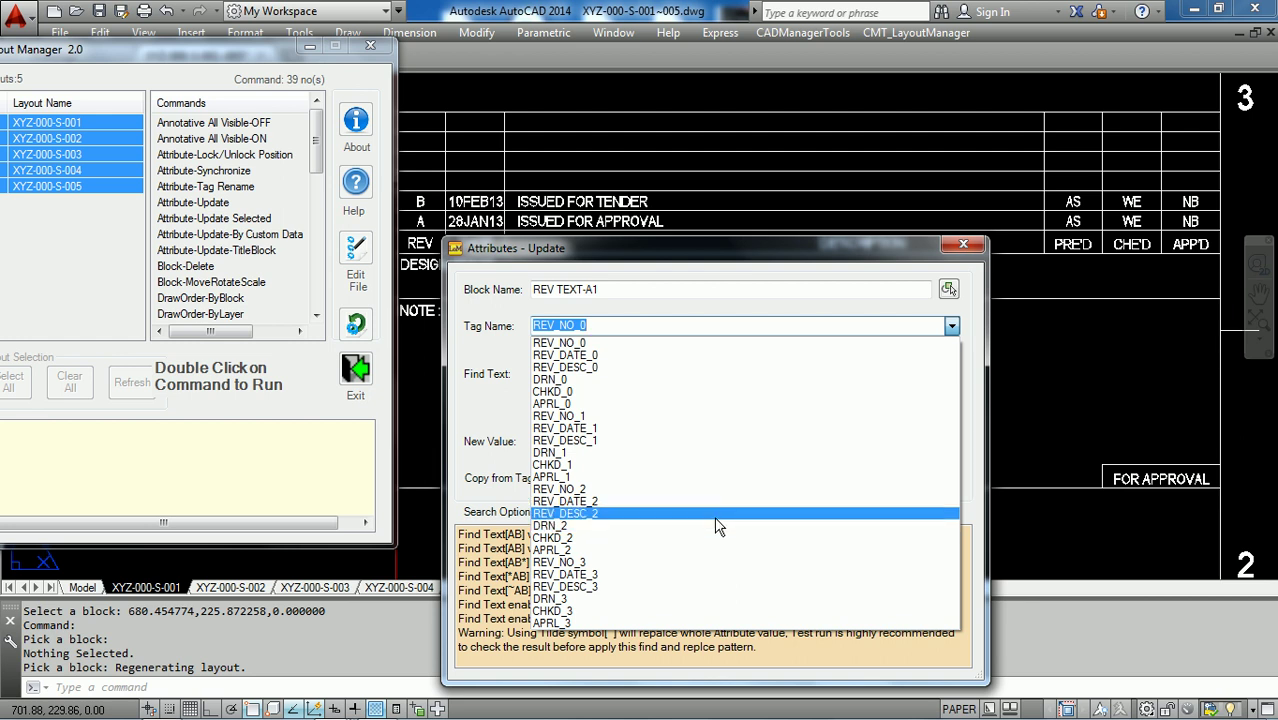
{"action": "left_click", "coordinate": [704, 489]}
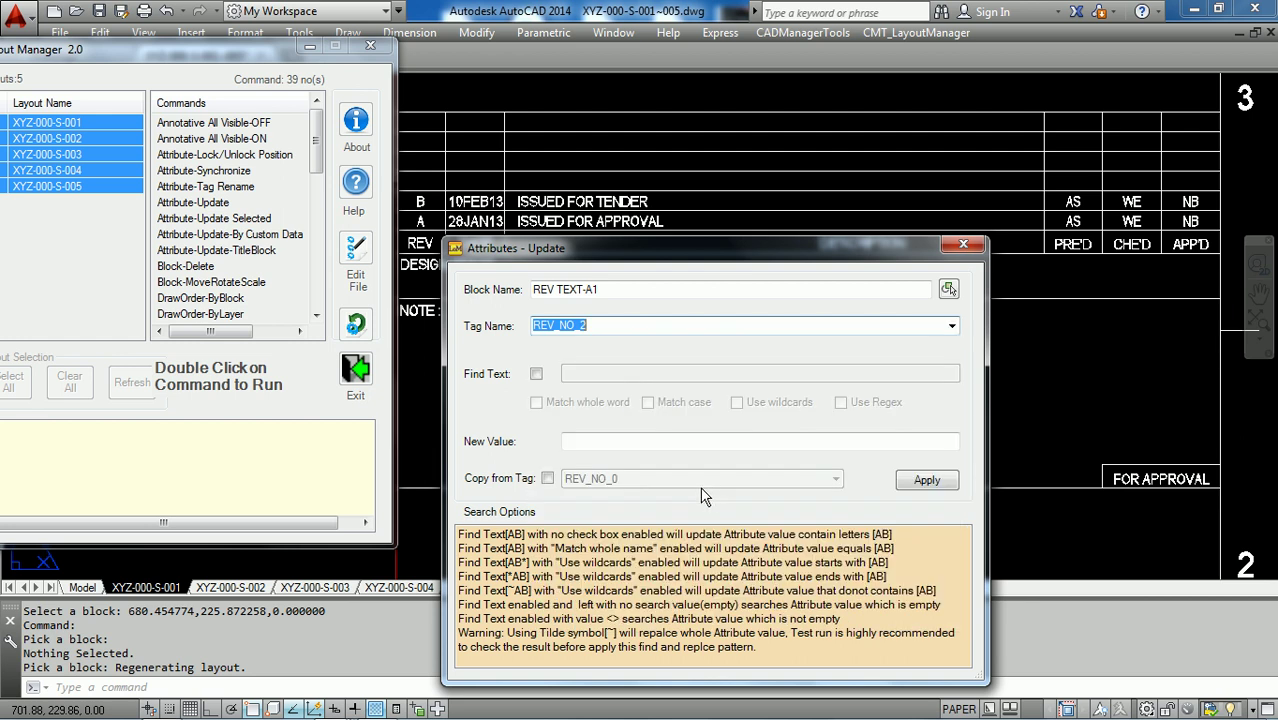
{"action": "left_click", "coordinate": [537, 374]}
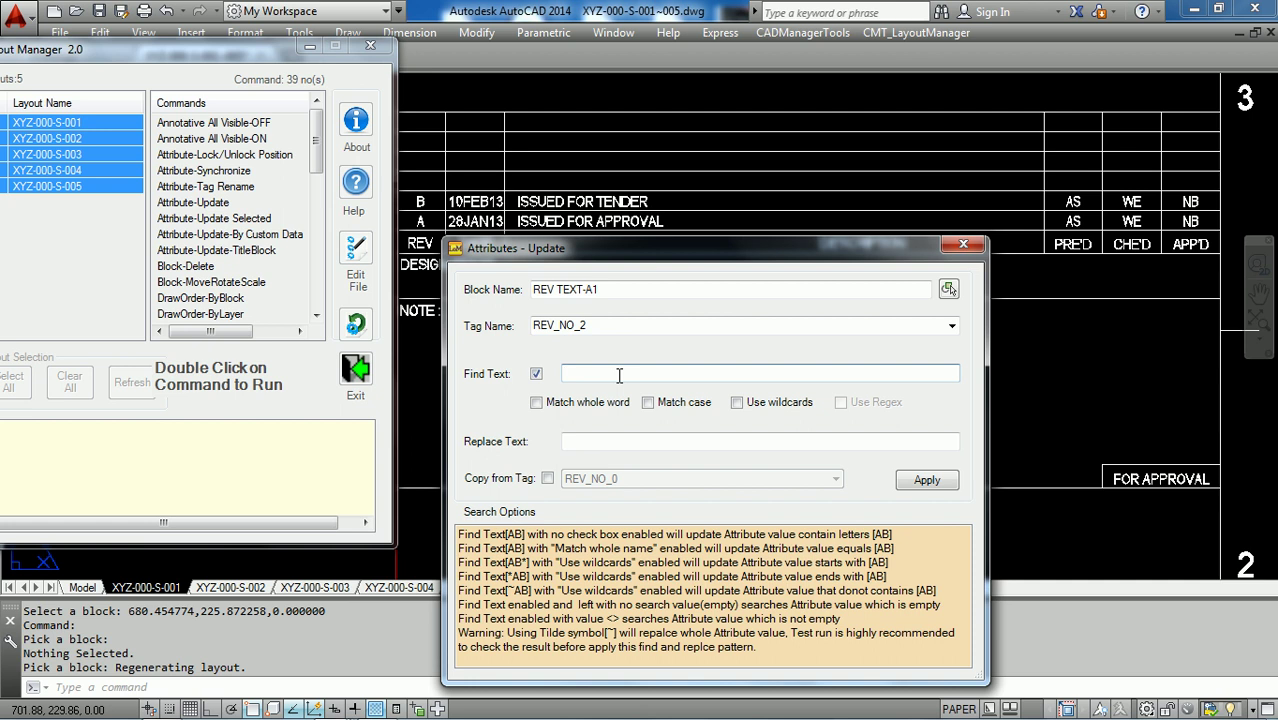
{"action": "left_click", "coordinate": [607, 440]}
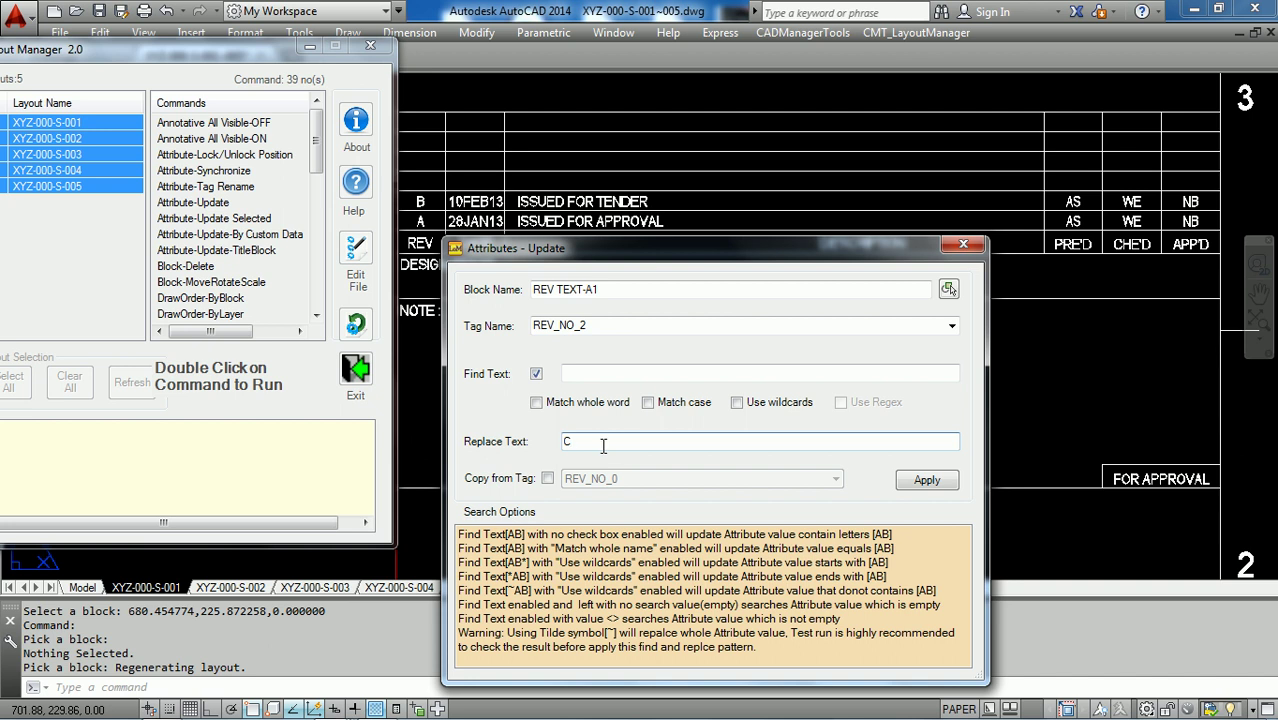
{"action": "left_click", "coordinate": [927, 481]}
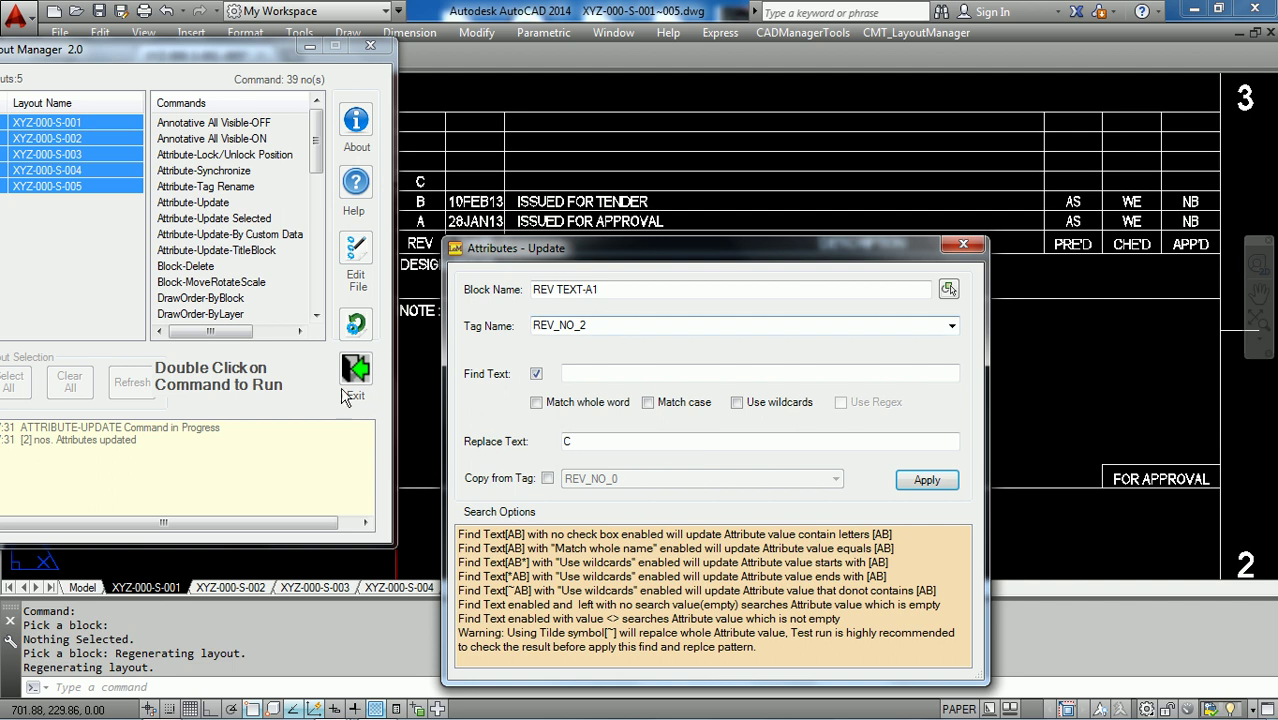
Replace empty REV_DATE_2 attributes with 14MAR14 on the selected layouts
{"action": "left_click_drag", "start_coordinate": [640, 262], "coordinate": [738, 73]}
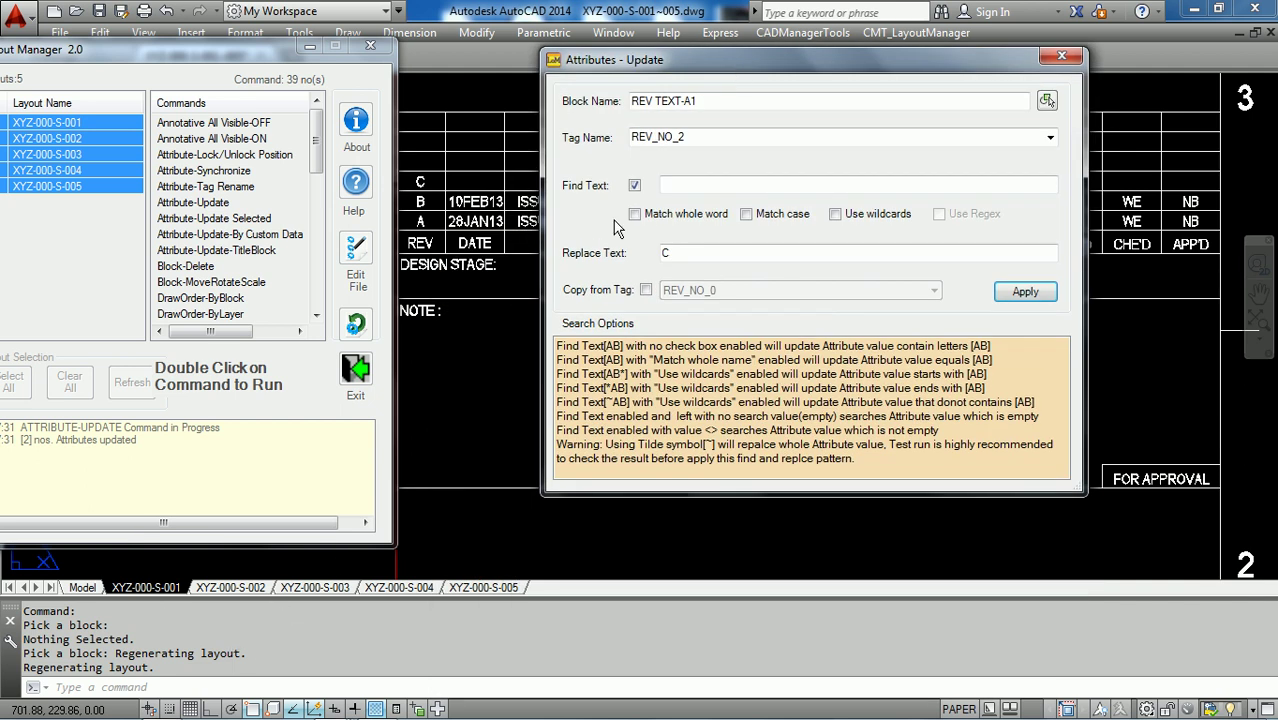
{"action": "left_click_drag", "start_coordinate": [752, 73], "coordinate": [702, 129]}
{"action": "left_click", "coordinate": [999, 195]}
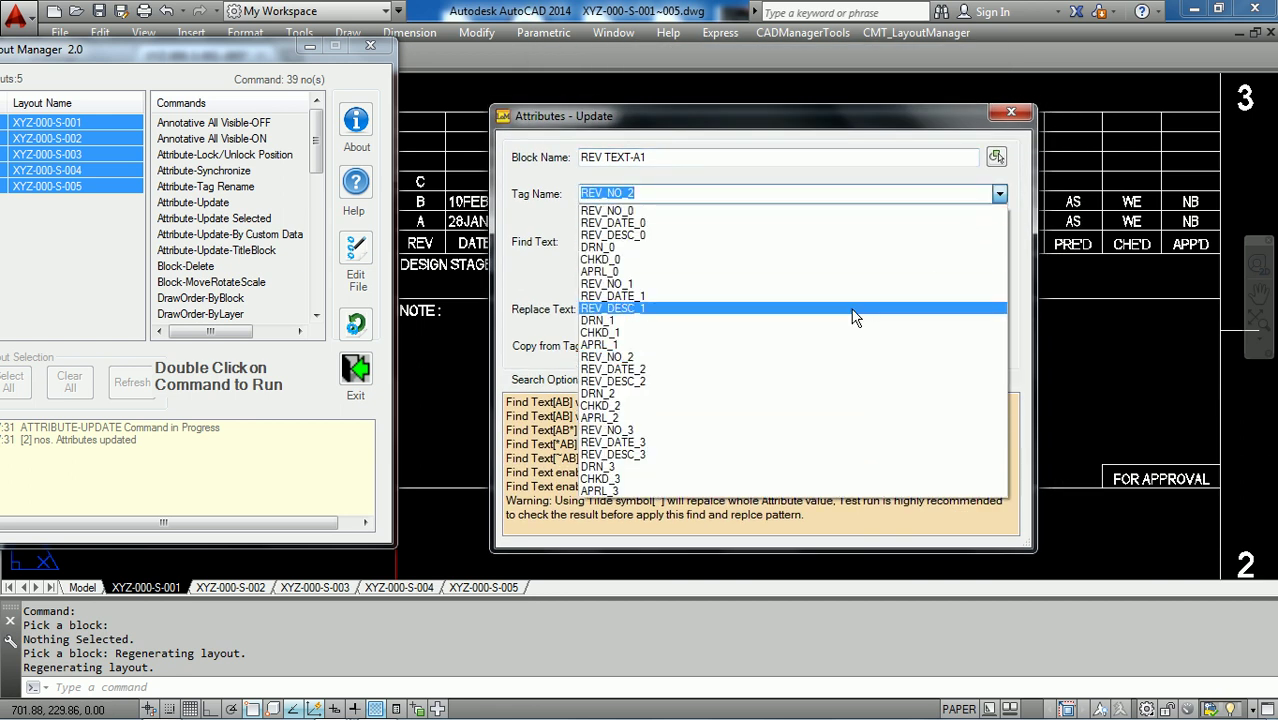
{"action": "left_click", "coordinate": [625, 369]}
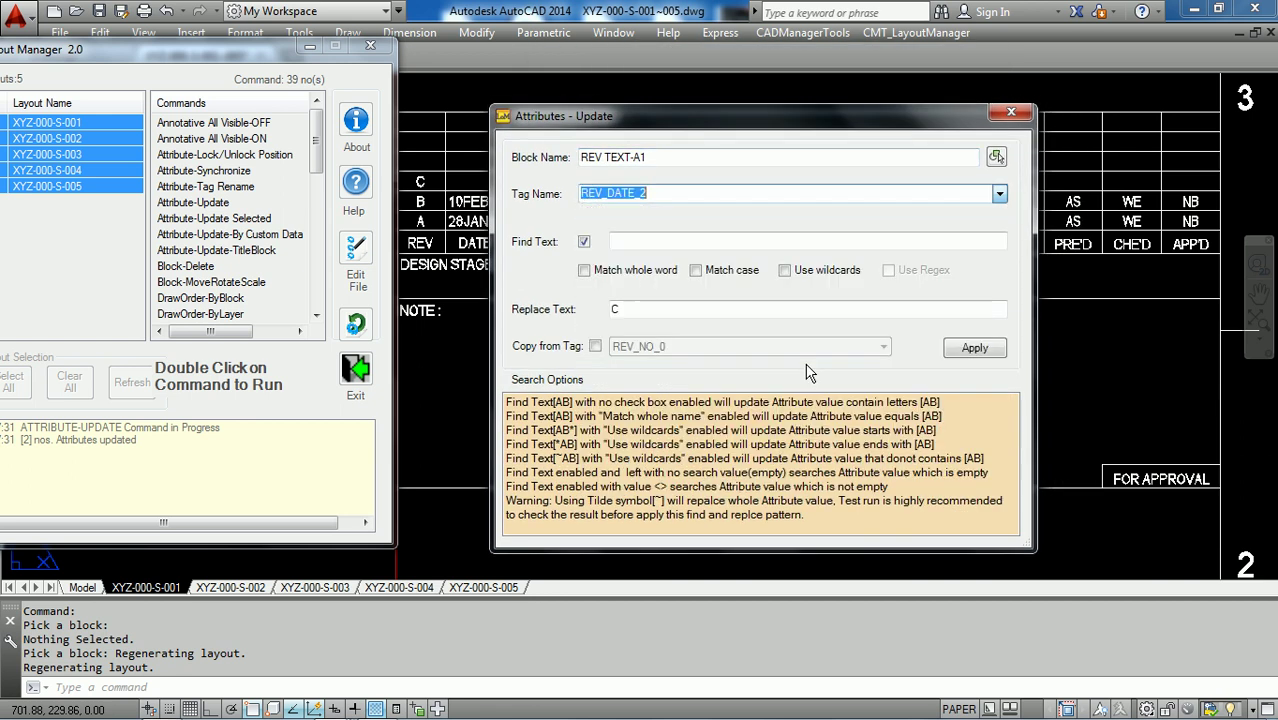
{"action": "double_click", "coordinate": [641, 310]}
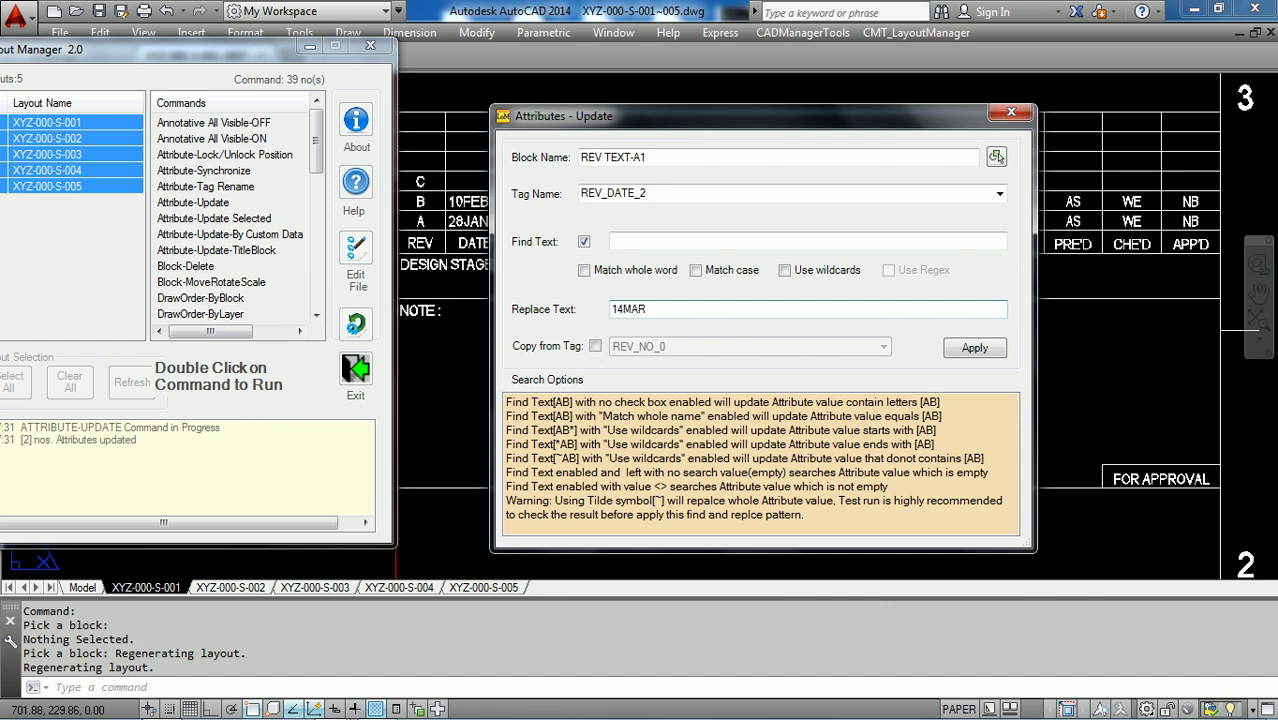
{"action": "left_click", "coordinate": [975, 348]}
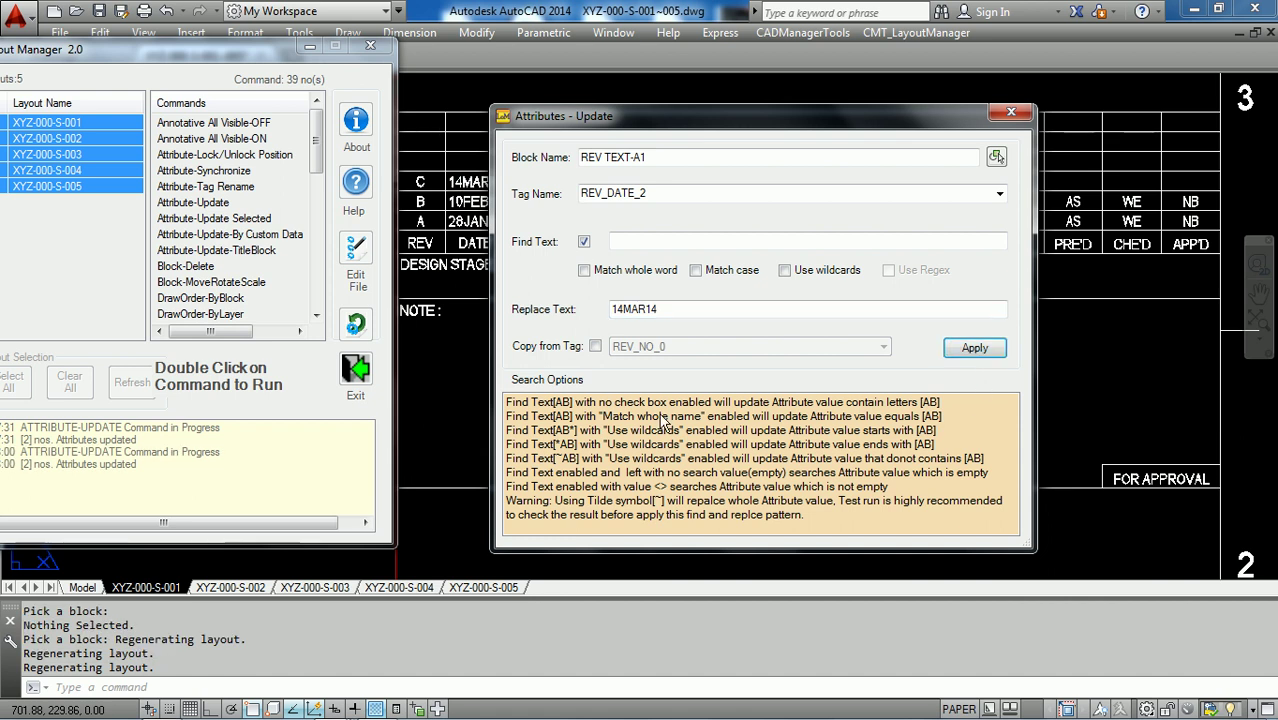
Replace empty REV_DESC_2 attributes with ISSUED FOR CONSTRUCTION and move the update dialog clear of the new revision row
{"action": "left_click", "coordinate": [999, 193]}
{"action": "left_click", "coordinate": [785, 382]}
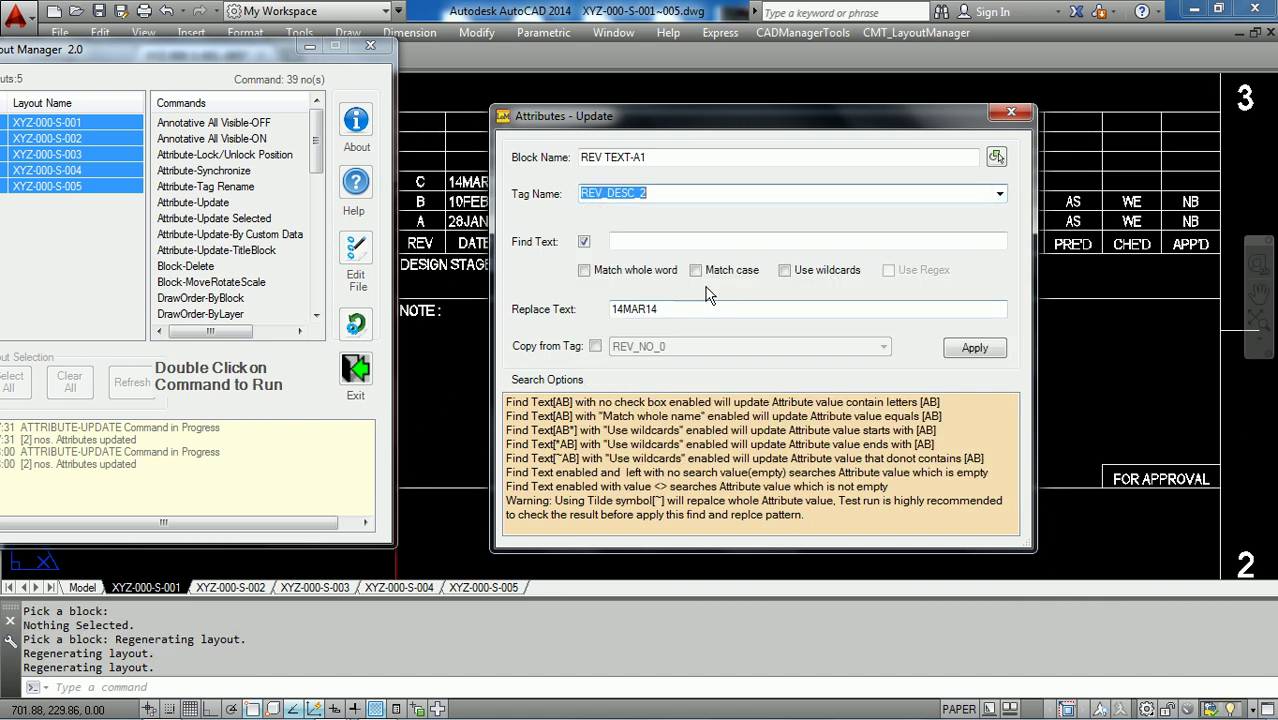
{"action": "left_click", "coordinate": [655, 242]}
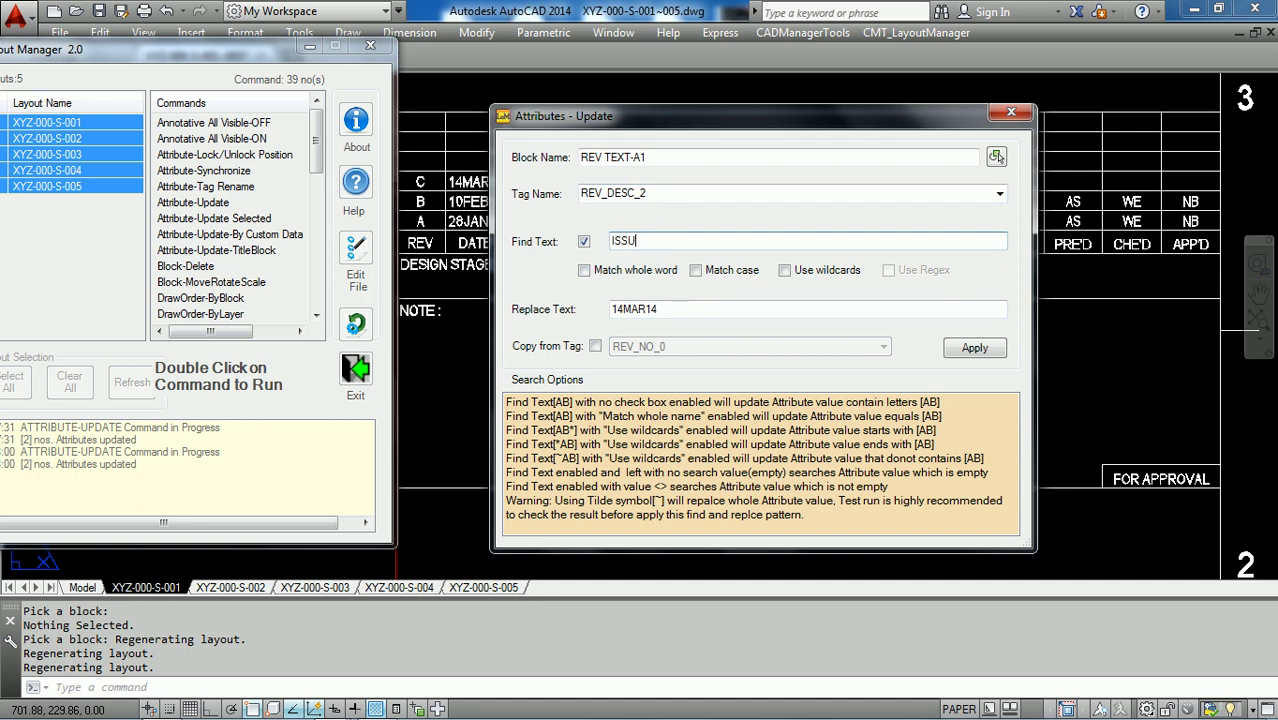
{"action": "key", "text": "Tab"}
{"action": "type", "text": "ISSUE"}
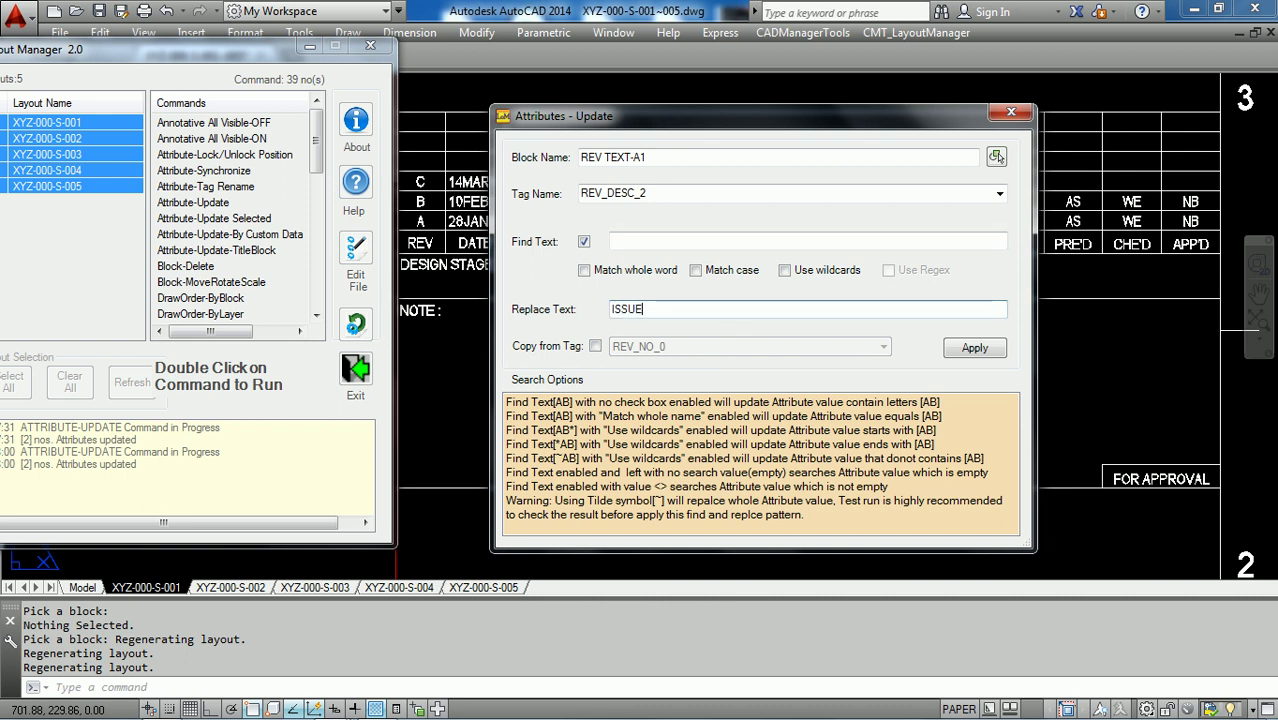
{"action": "type", "text": "D FOR CONSTRUCTION"}
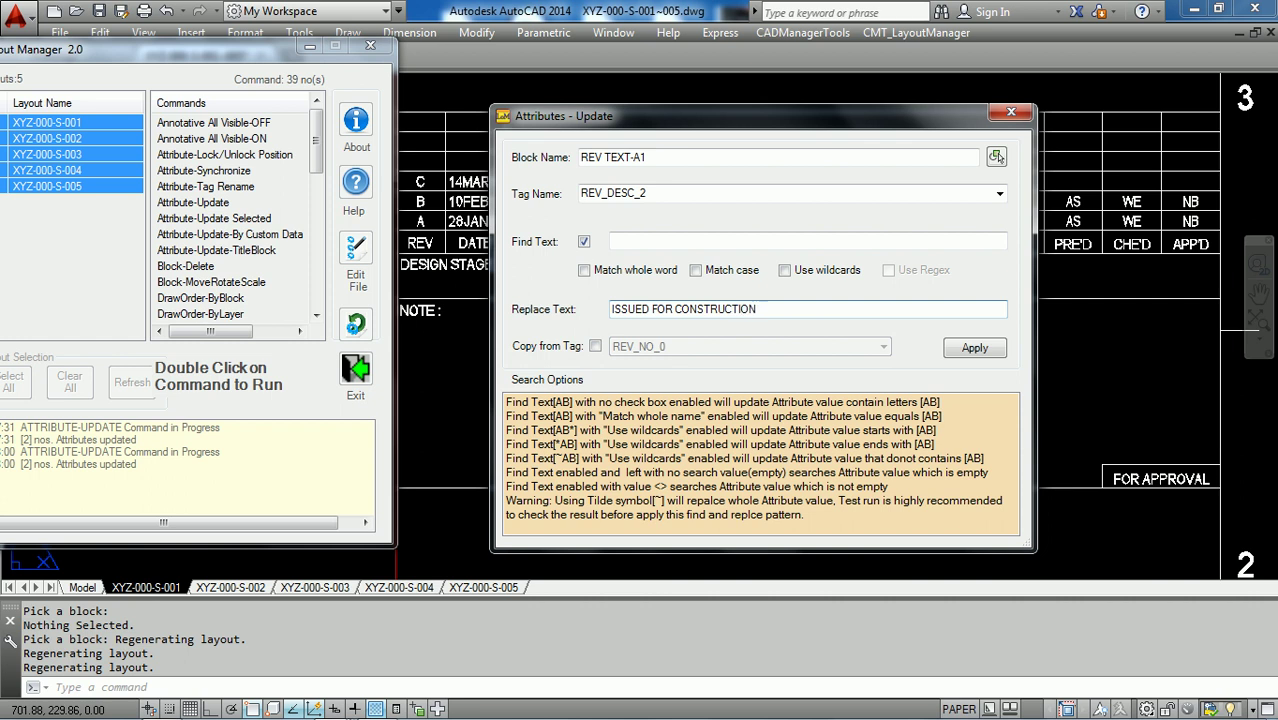
{"action": "left_click", "coordinate": [975, 348]}
{"action": "mouse_move", "coordinate": [760, 128]}
{"action": "left_mouse_down"}
{"action": "mouse_move", "coordinate": [751, 290]}
{"action": "mouse_move", "coordinate": [724, 235]}
{"action": "left_mouse_up"}
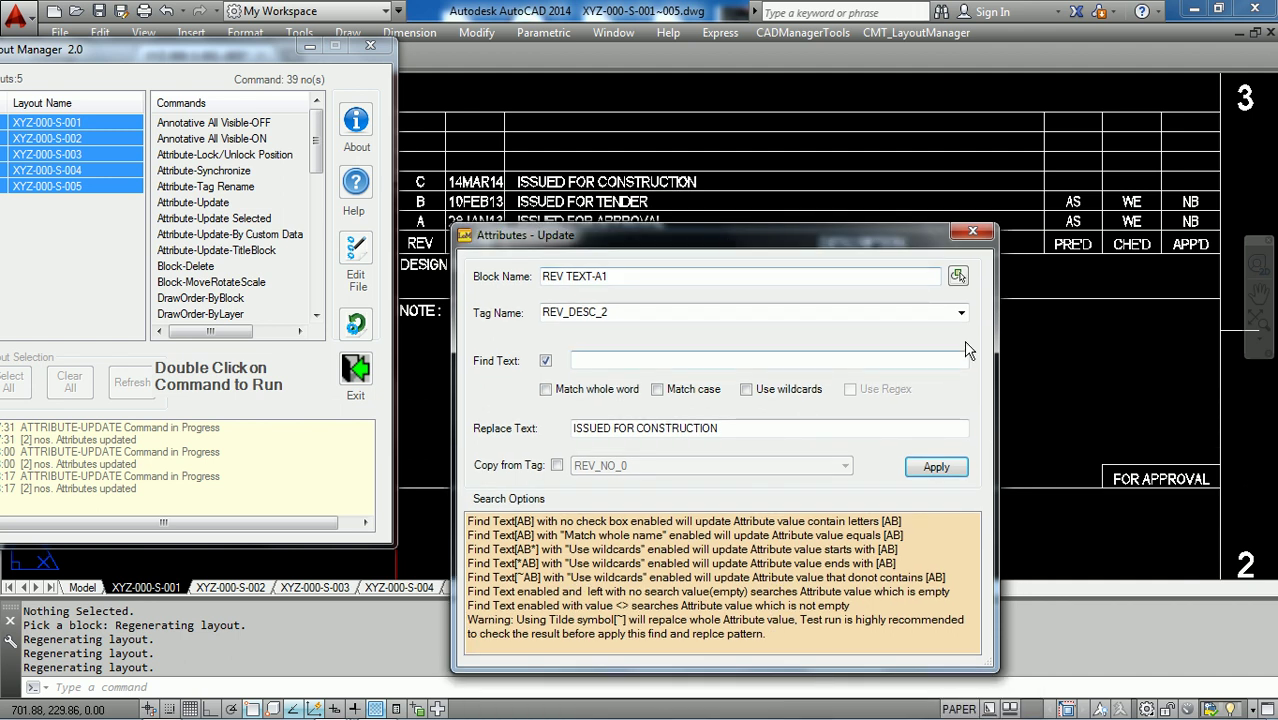
Replace empty DRN_2 attributes with AA on the selected layouts
{"action": "left_click", "coordinate": [960, 313]}
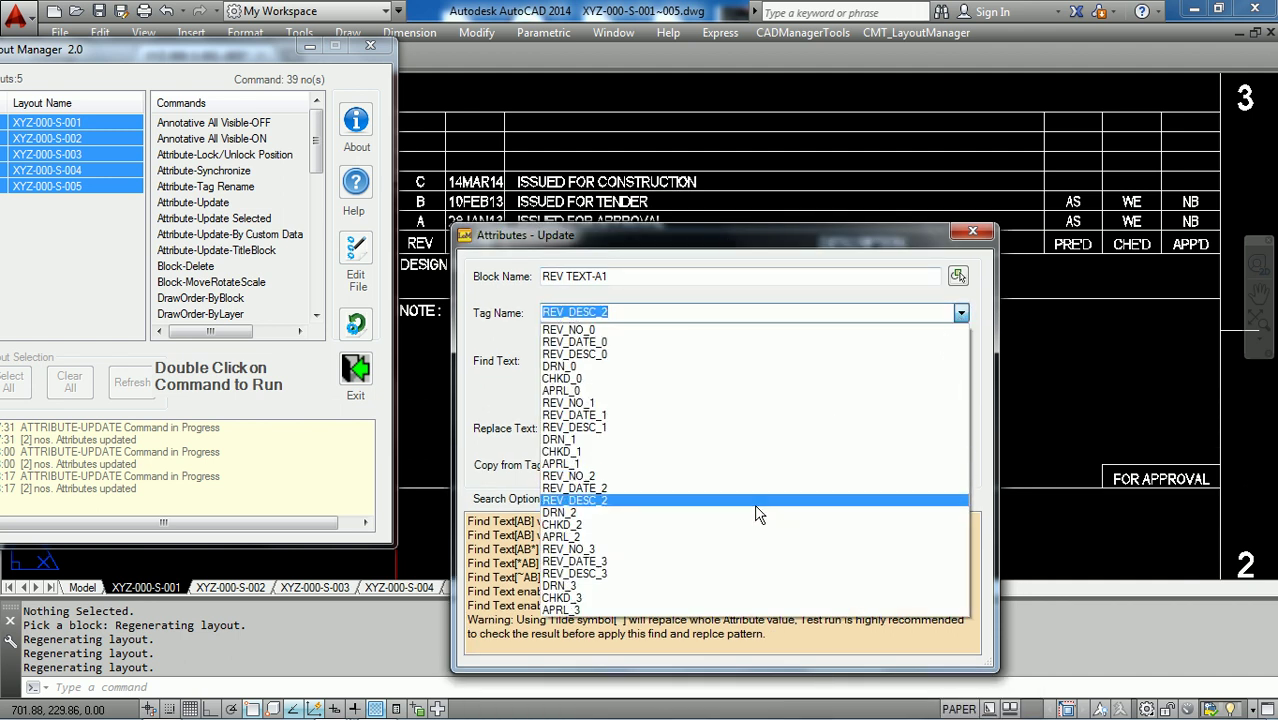
{"action": "left_click", "coordinate": [758, 516]}
{"action": "left_click", "coordinate": [645, 428]}
{"action": "left_click_drag", "start_coordinate": [573, 428], "coordinate": [718, 428]}
{"action": "type", "text": "AA"}
{"action": "left_click", "coordinate": [918, 468]}
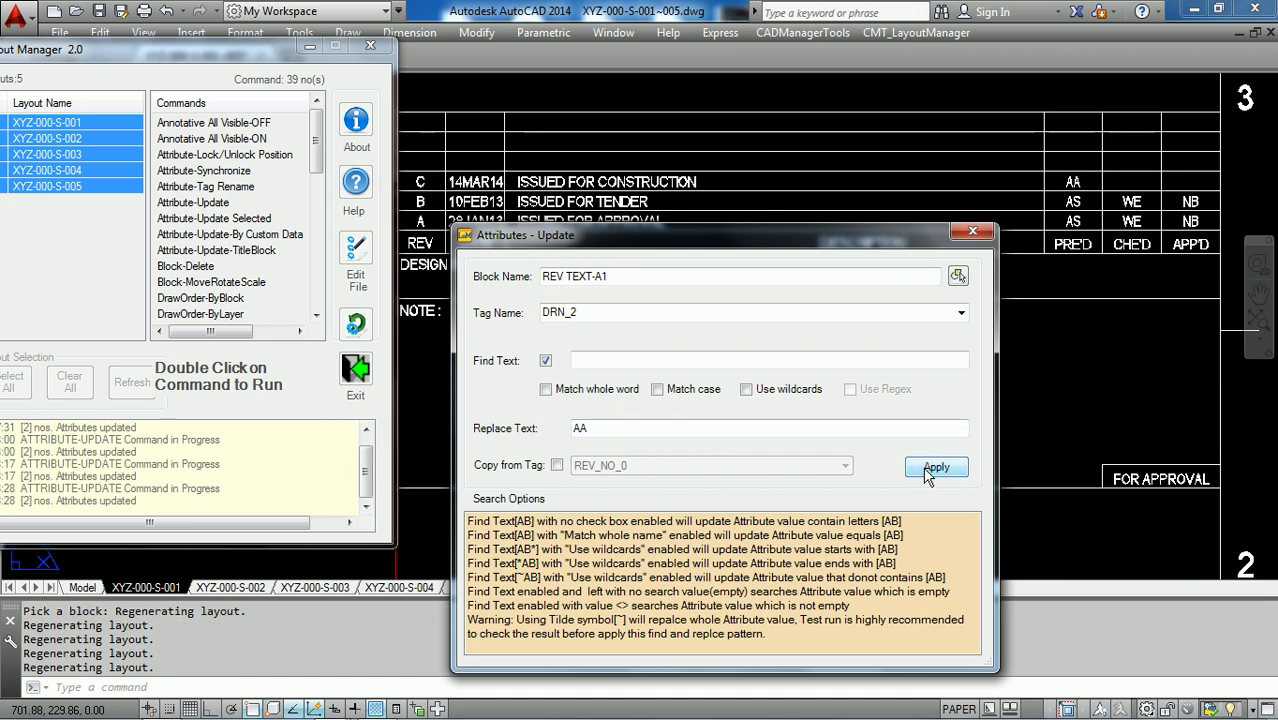
Replace empty CHKD_2 attributes with BB on the selected layouts
{"action": "left_click", "coordinate": [961, 314]}
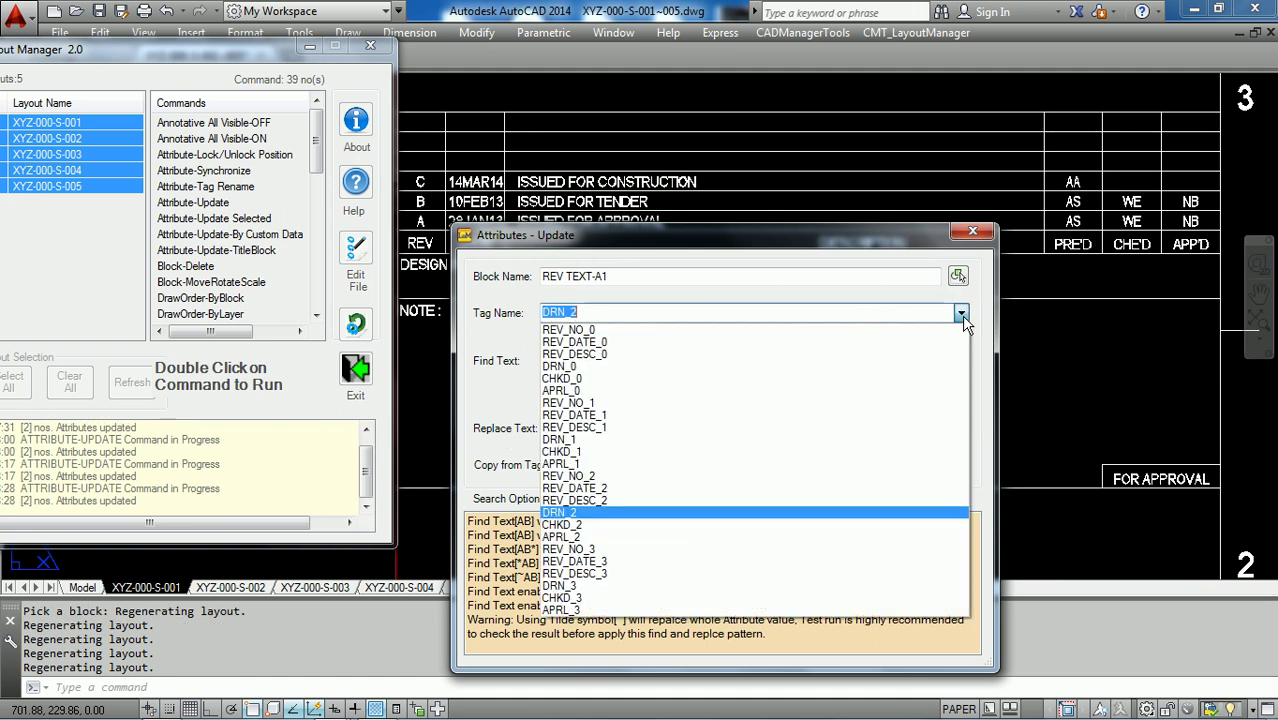
{"action": "left_click", "coordinate": [724, 525]}
{"action": "left_click_drag", "start_coordinate": [602, 430], "coordinate": [567, 430]}
{"action": "type", "text": "BB"}
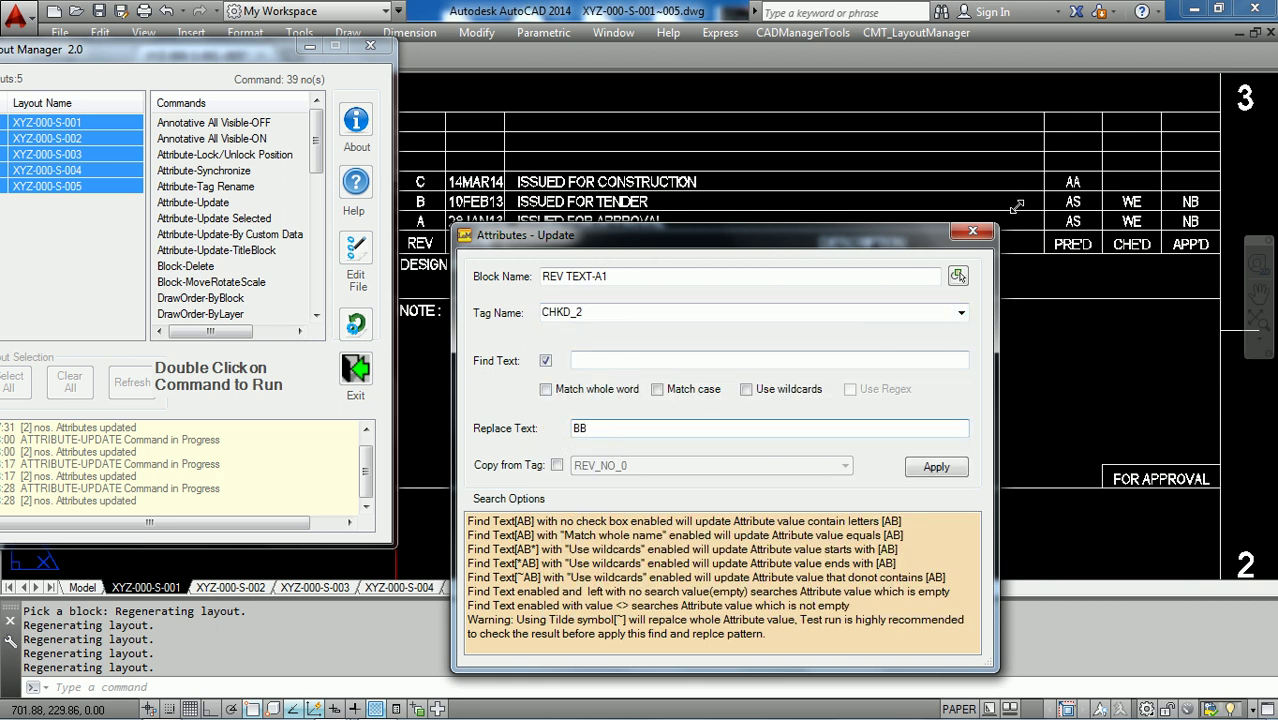
{"action": "left_click", "coordinate": [940, 470]}
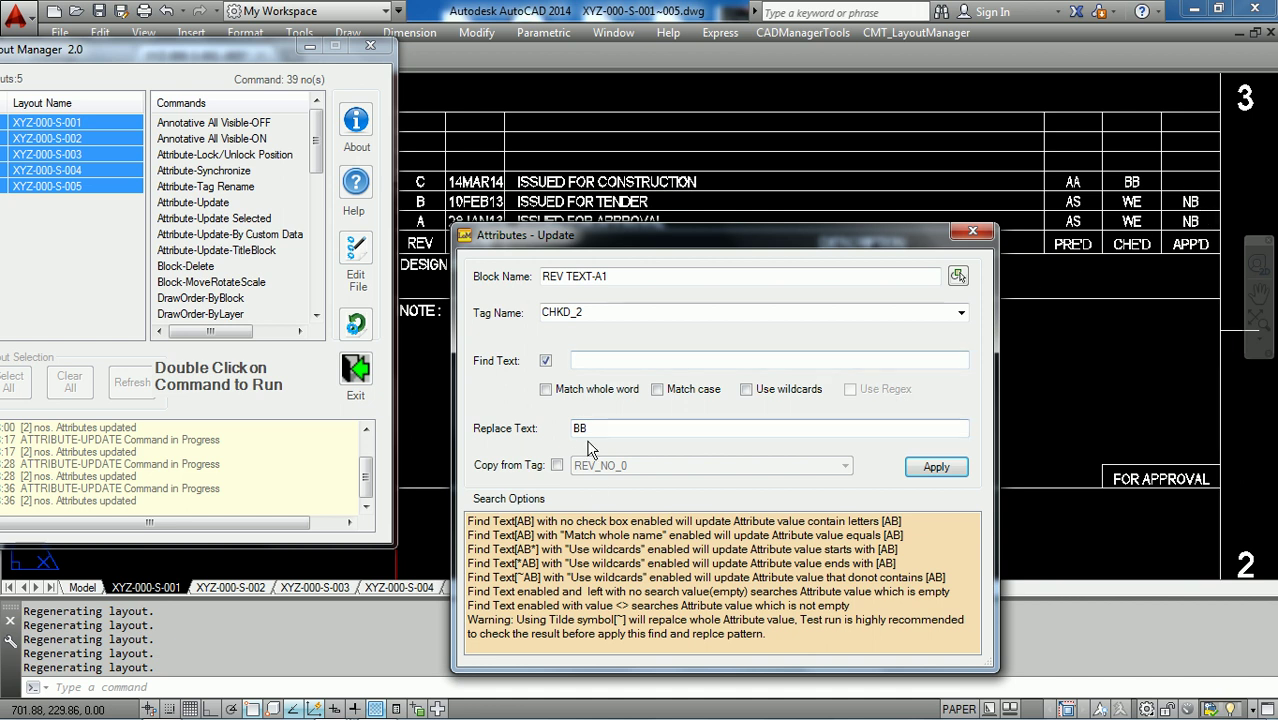
Fill empty APRL_2 attributes on the selected layouts by copying the value from tag APRL_1, and close the update dialog
{"action": "left_click", "coordinate": [961, 314]}
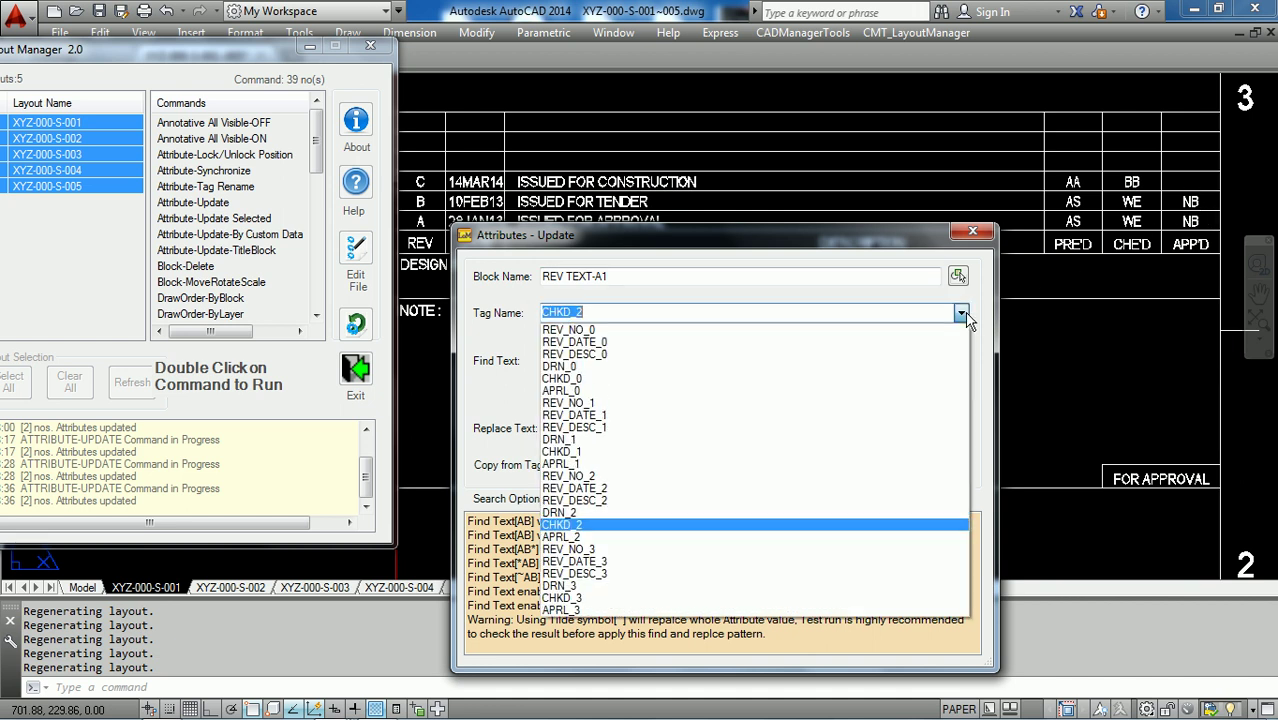
{"action": "left_click", "coordinate": [680, 537]}
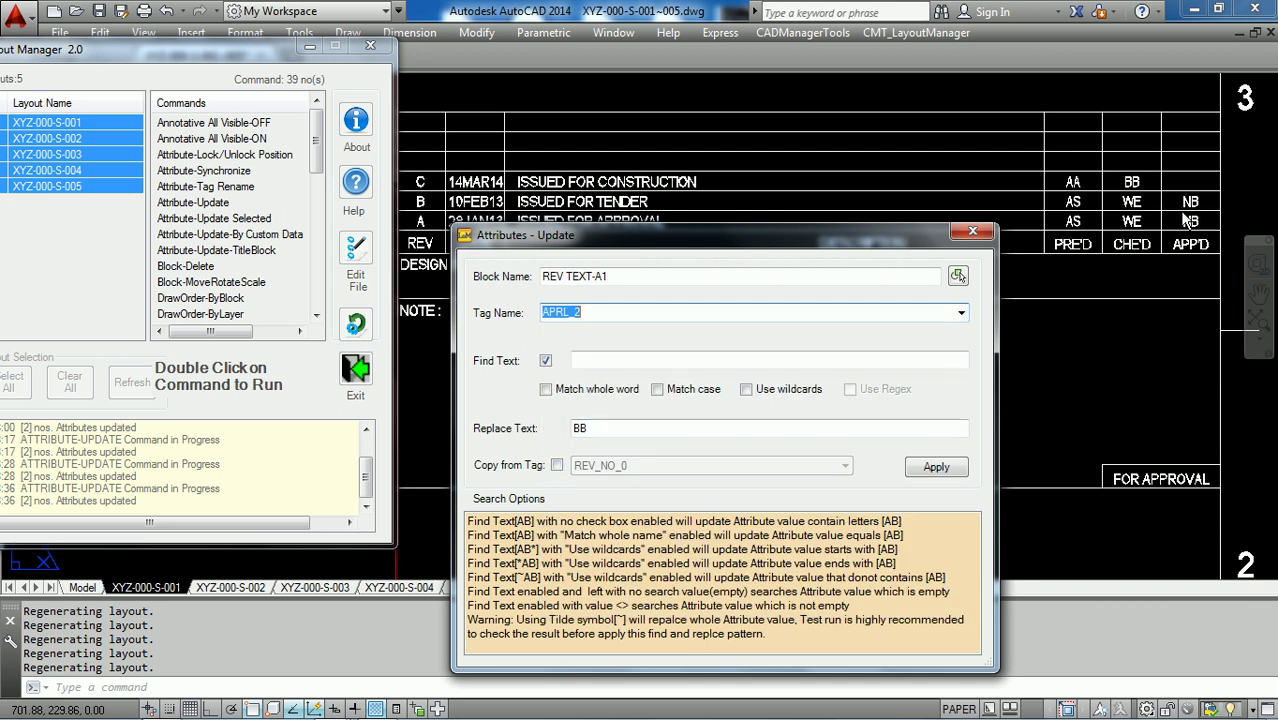
{"action": "left_click", "coordinate": [557, 465]}
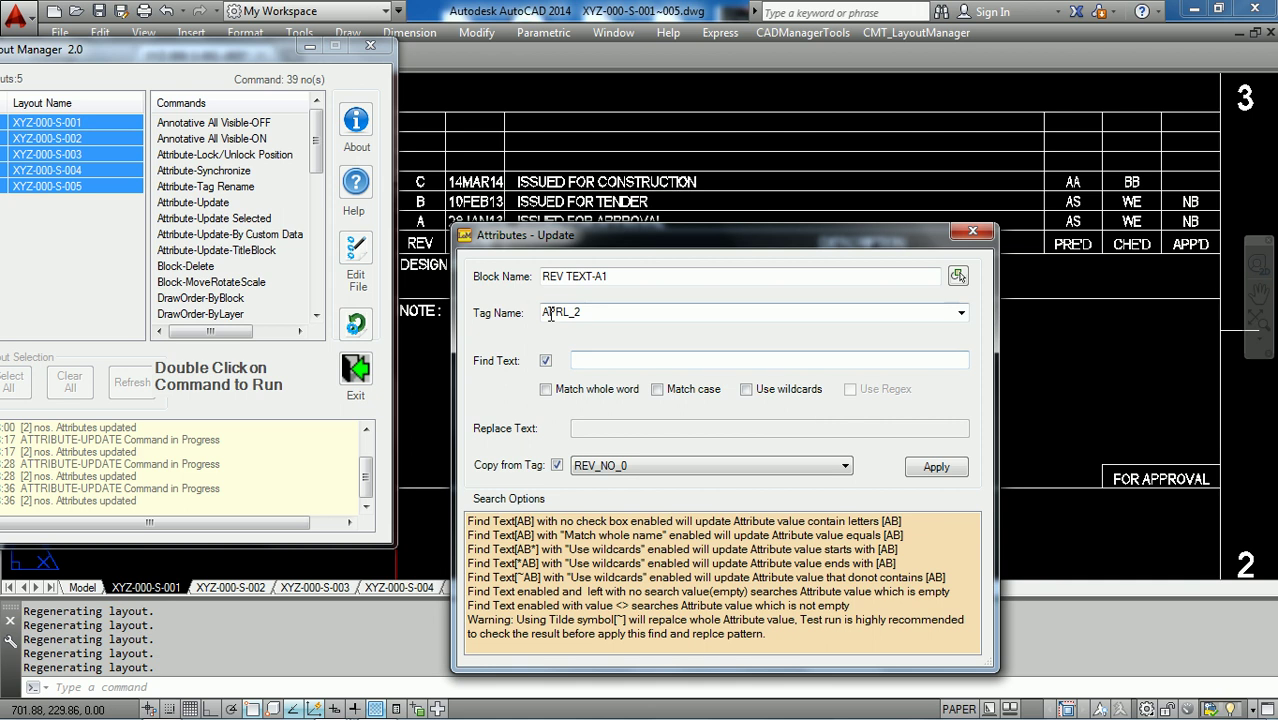
{"action": "left_click", "coordinate": [845, 466]}
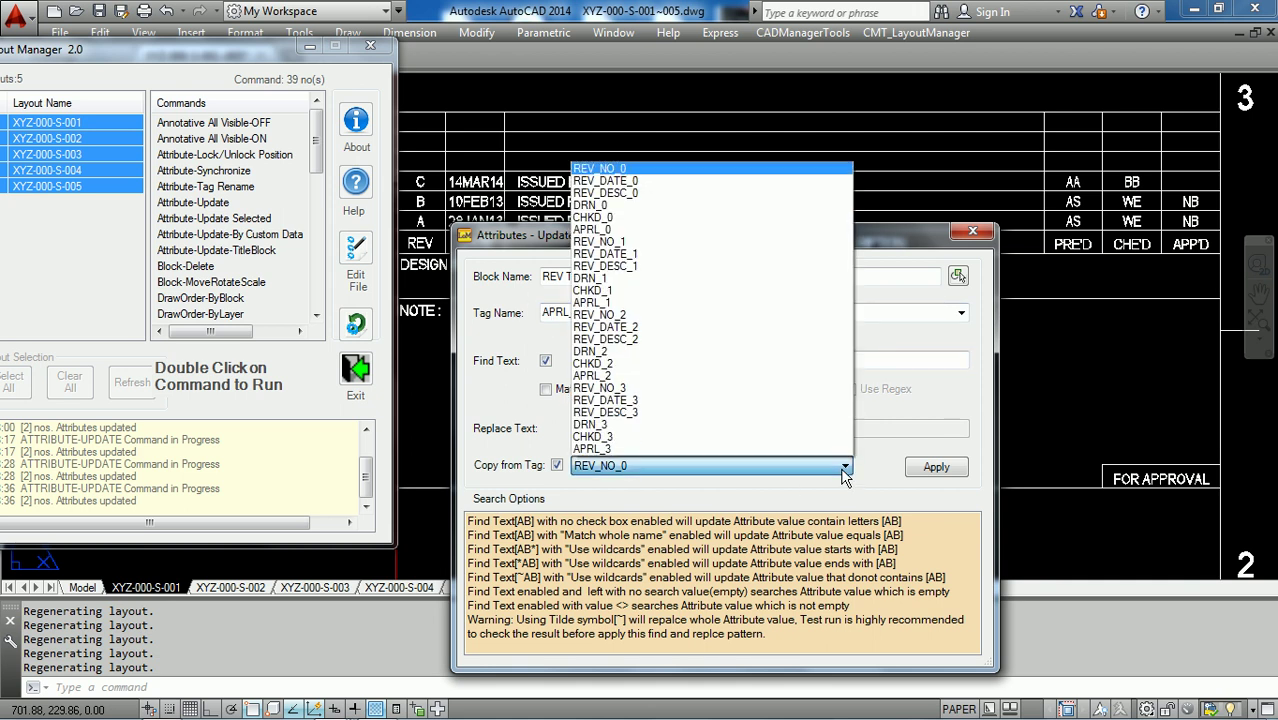
{"action": "left_click", "coordinate": [782, 302]}
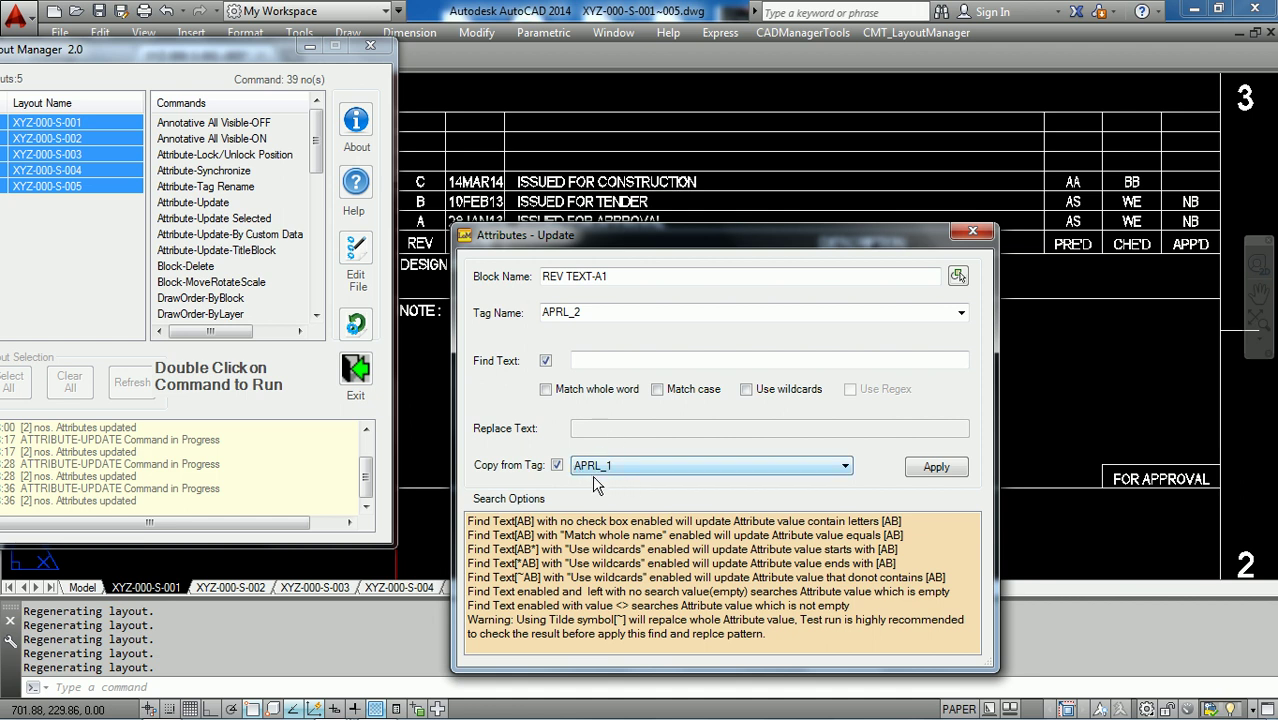
{"action": "left_click", "coordinate": [935, 468]}
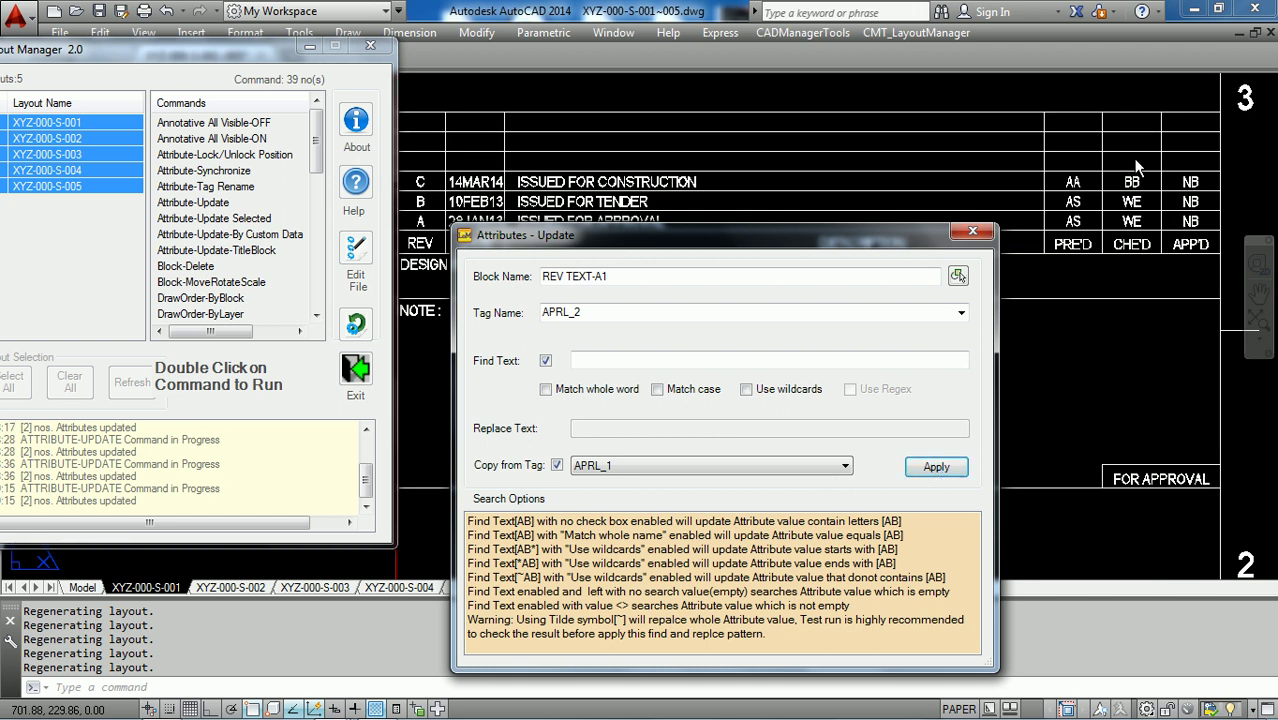
{"action": "left_click", "coordinate": [972, 233]}
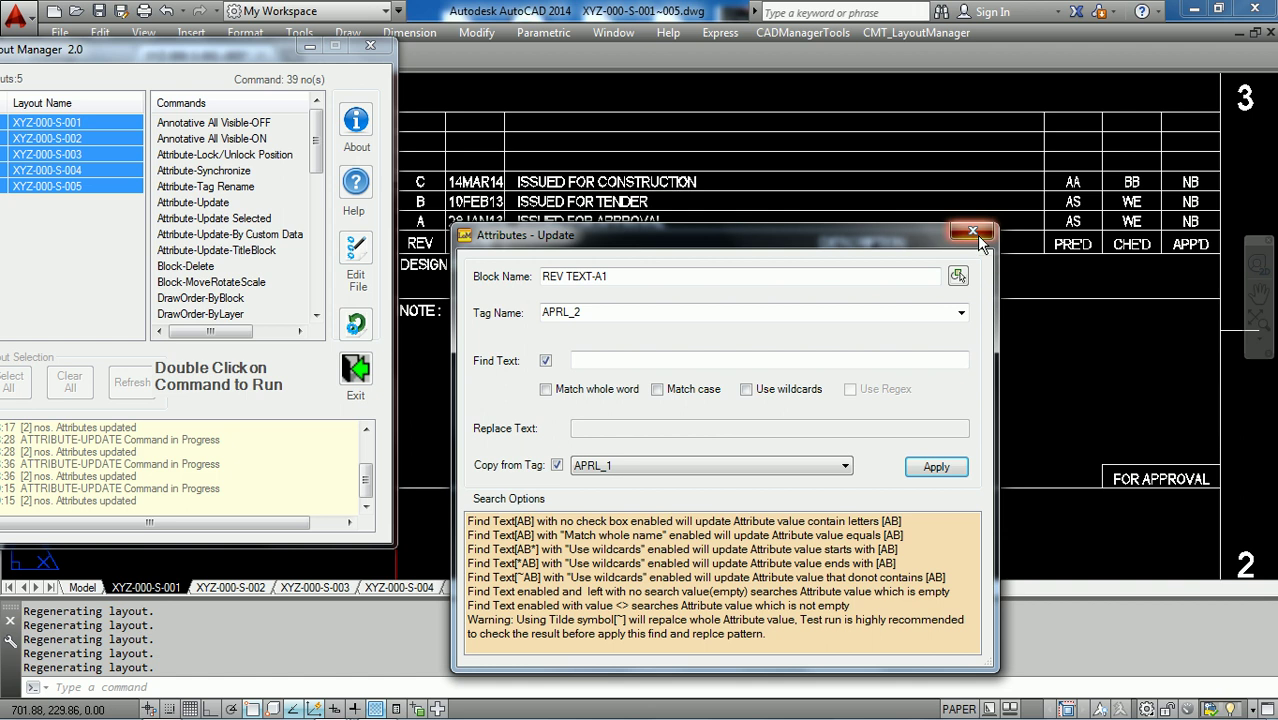
Check the revision table entries on layouts XYZ-000-S-001, XYZ-000-S-002 and XYZ-000-S-003
{"action": "scroll", "coordinate": [700, 285], "scroll_direction": "down", "scroll_amount": 5}
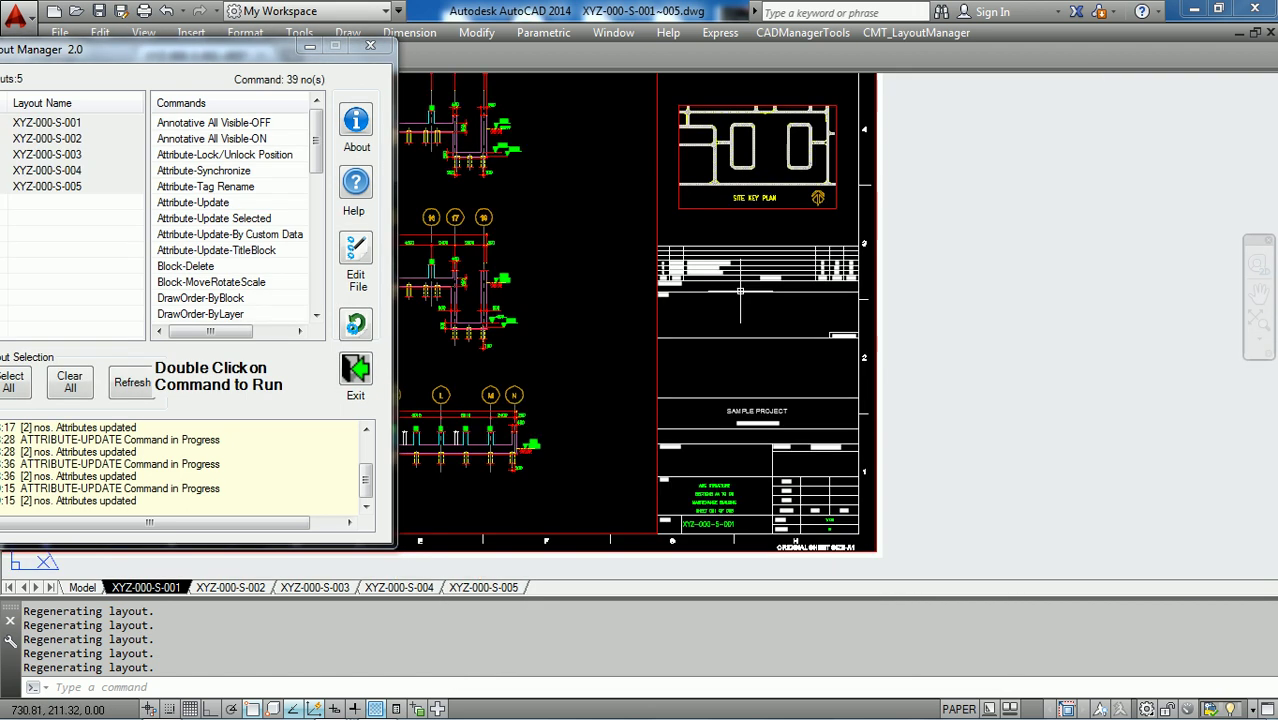
{"action": "scroll", "coordinate": [700, 285], "scroll_direction": "up", "scroll_amount": 3}
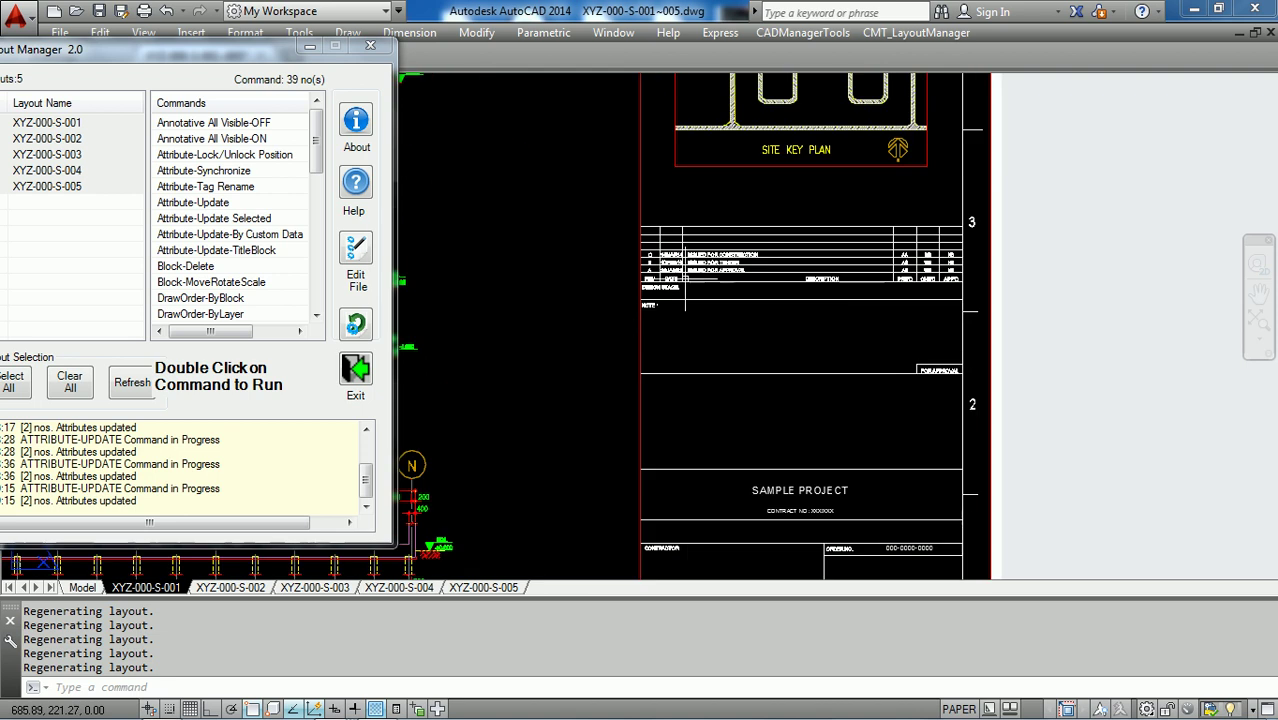
{"action": "left_click", "coordinate": [230, 588]}
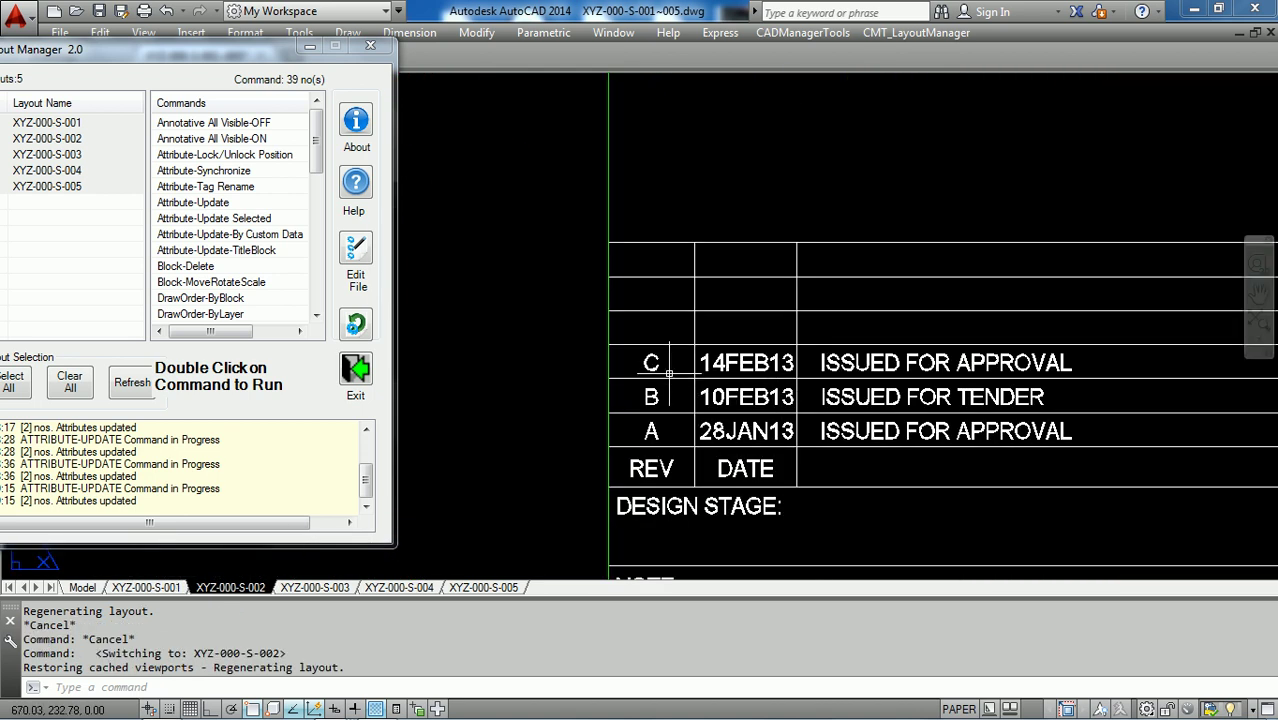
{"action": "scroll", "coordinate": [734, 362], "scroll_direction": "down", "scroll_amount": 4}
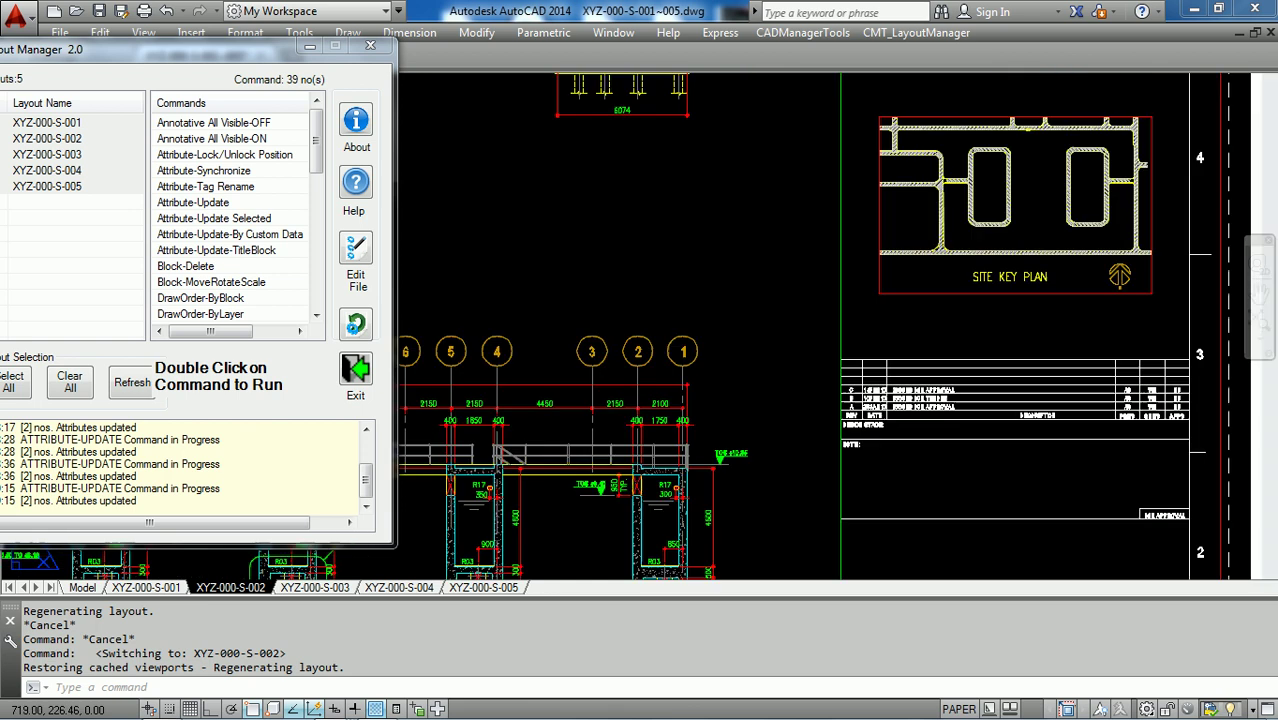
{"action": "scroll", "coordinate": [821, 392], "scroll_direction": "up", "scroll_amount": 5}
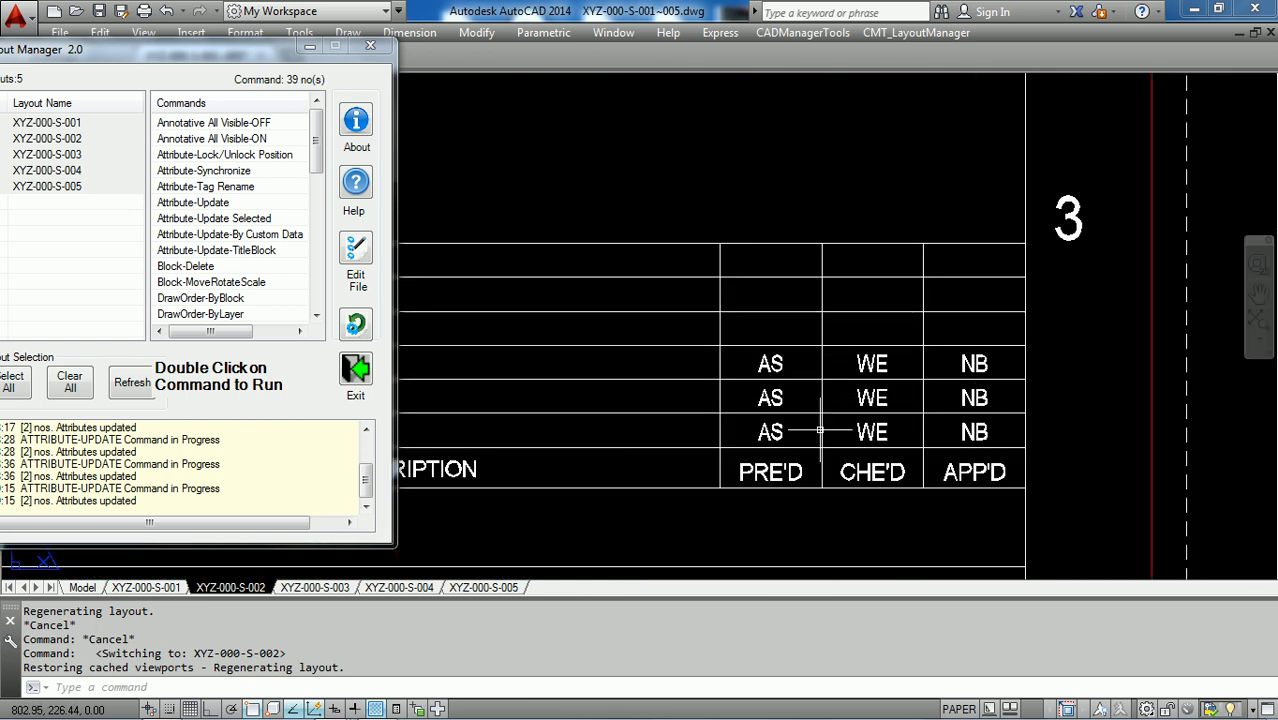
{"action": "left_click", "coordinate": [313, 587]}
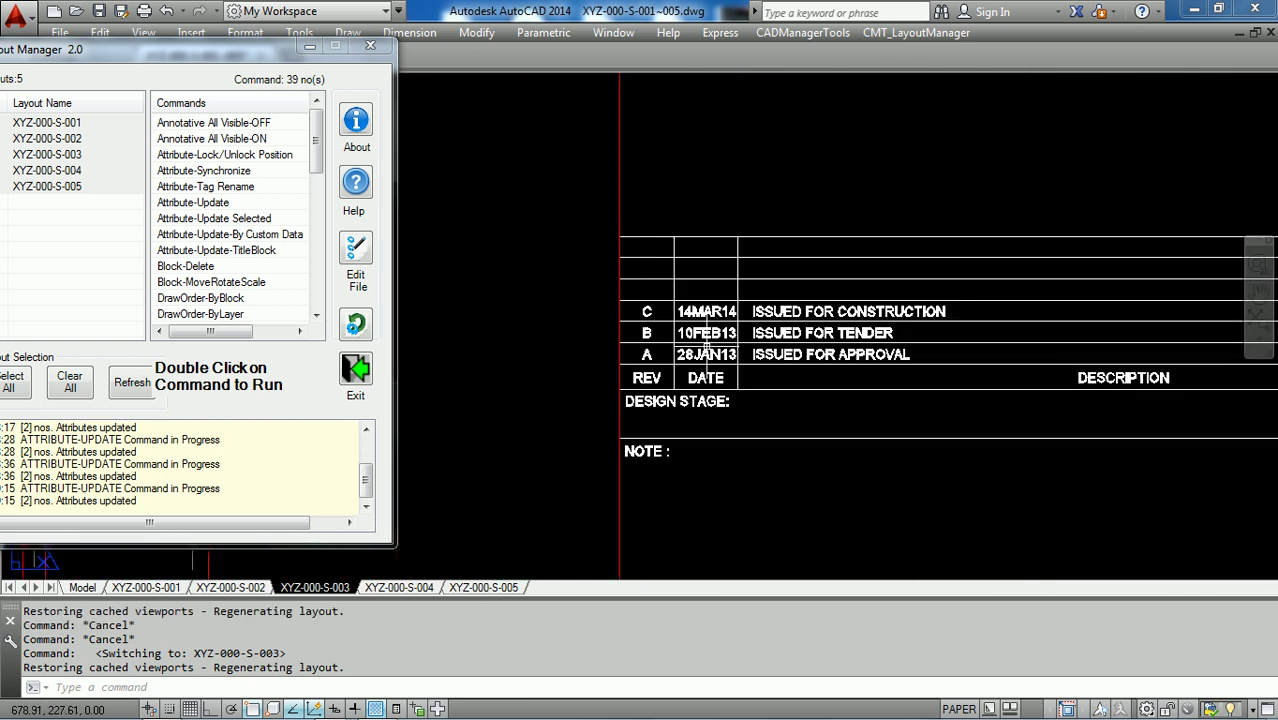
{"action": "scroll", "coordinate": [579, 325], "scroll_direction": "up", "scroll_amount": 3}
{"action": "scroll", "coordinate": [579, 325], "scroll_direction": "down", "scroll_amount": 2}
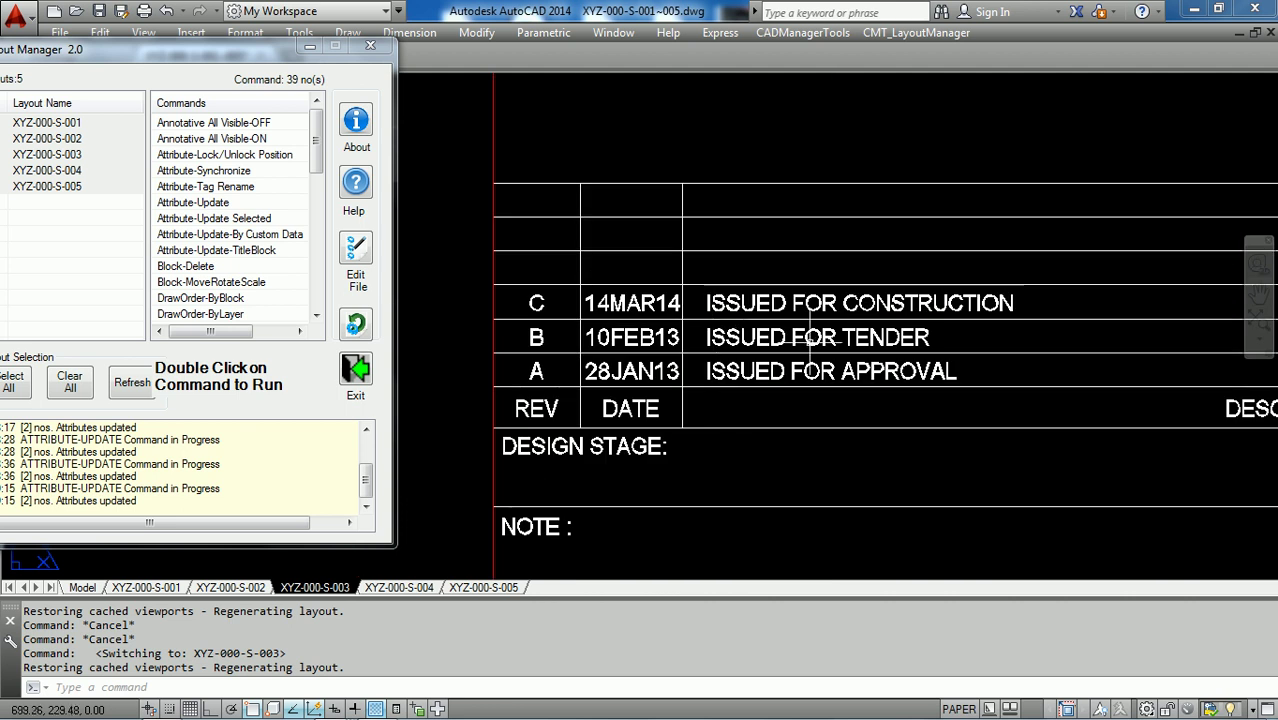
{"action": "middle_click_drag", "start_coordinate": [850, 345], "coordinate": [538, 368]}
{"action": "middle_click_drag", "start_coordinate": [928, 376], "coordinate": [665, 345]}
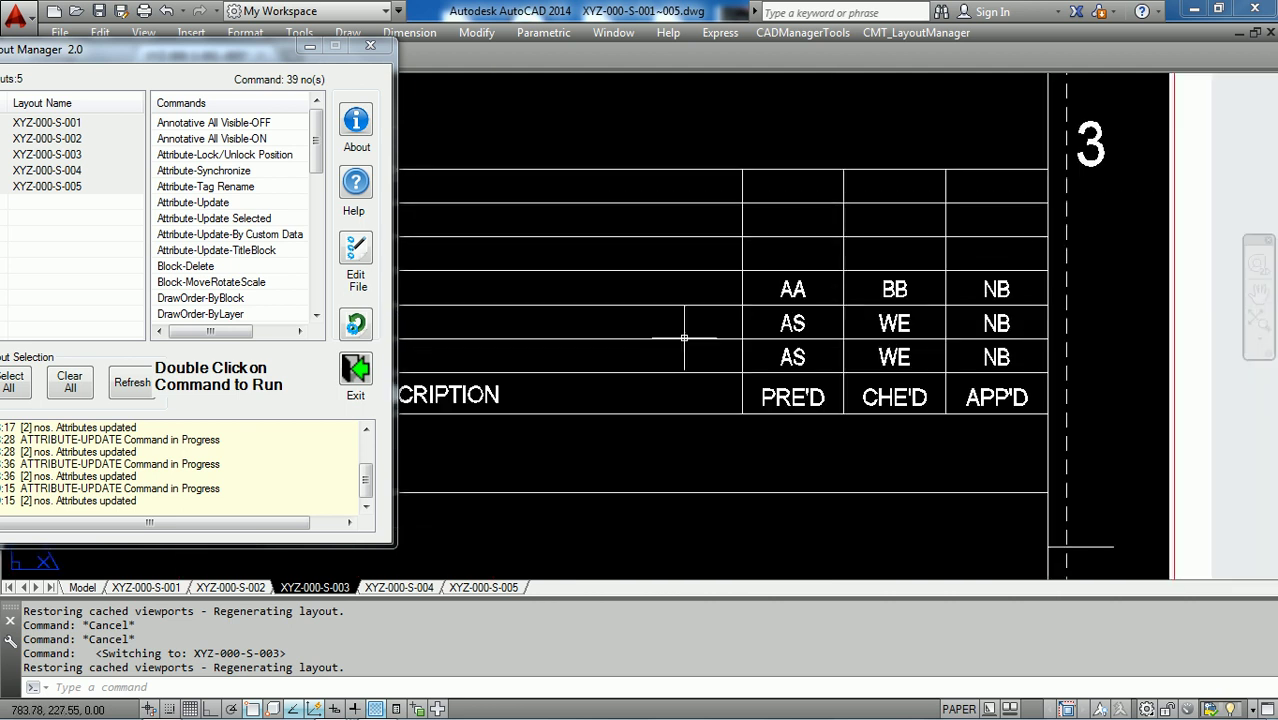
Check the revision table entries on layouts XYZ-000-S-004 and XYZ-000-S-005
{"action": "left_click", "coordinate": [399, 587]}
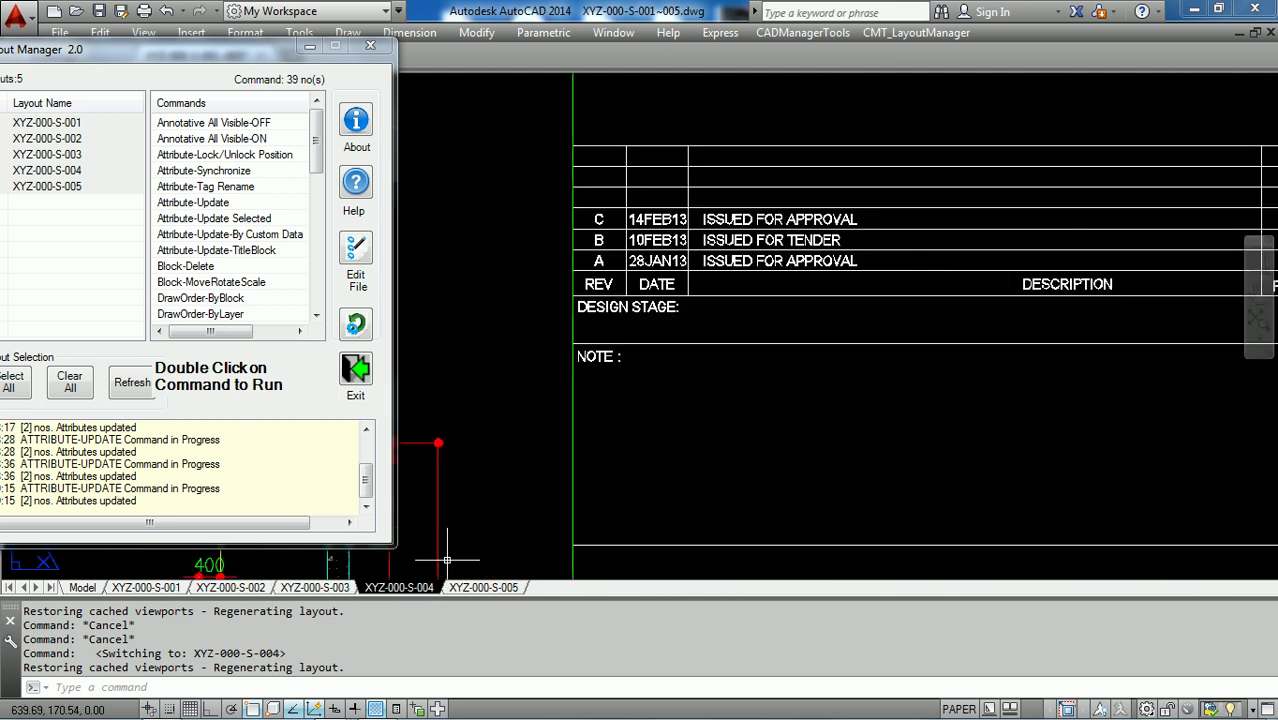
{"action": "scroll", "coordinate": [607, 329], "scroll_direction": "down", "scroll_amount": 3}
{"action": "scroll", "coordinate": [831, 293], "scroll_direction": "up", "scroll_amount": 3}
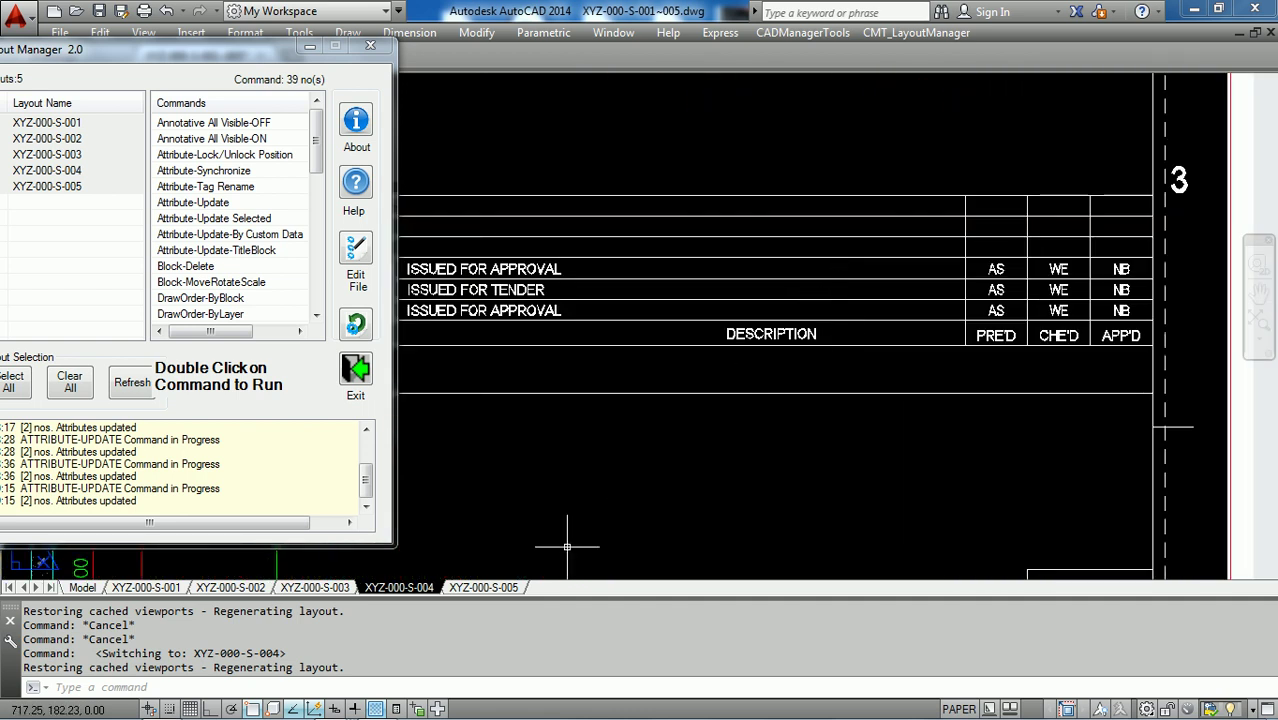
{"action": "left_click", "coordinate": [486, 587]}
{"action": "scroll", "coordinate": [785, 280], "scroll_direction": "up", "scroll_amount": 8}
{"action": "scroll", "coordinate": [745, 304], "scroll_direction": "down", "scroll_amount": 8}
{"action": "middle_click_drag", "start_coordinate": [779, 101], "coordinate": [693, 297]}
{"action": "scroll", "coordinate": [693, 297], "scroll_direction": "up", "scroll_amount": 5}
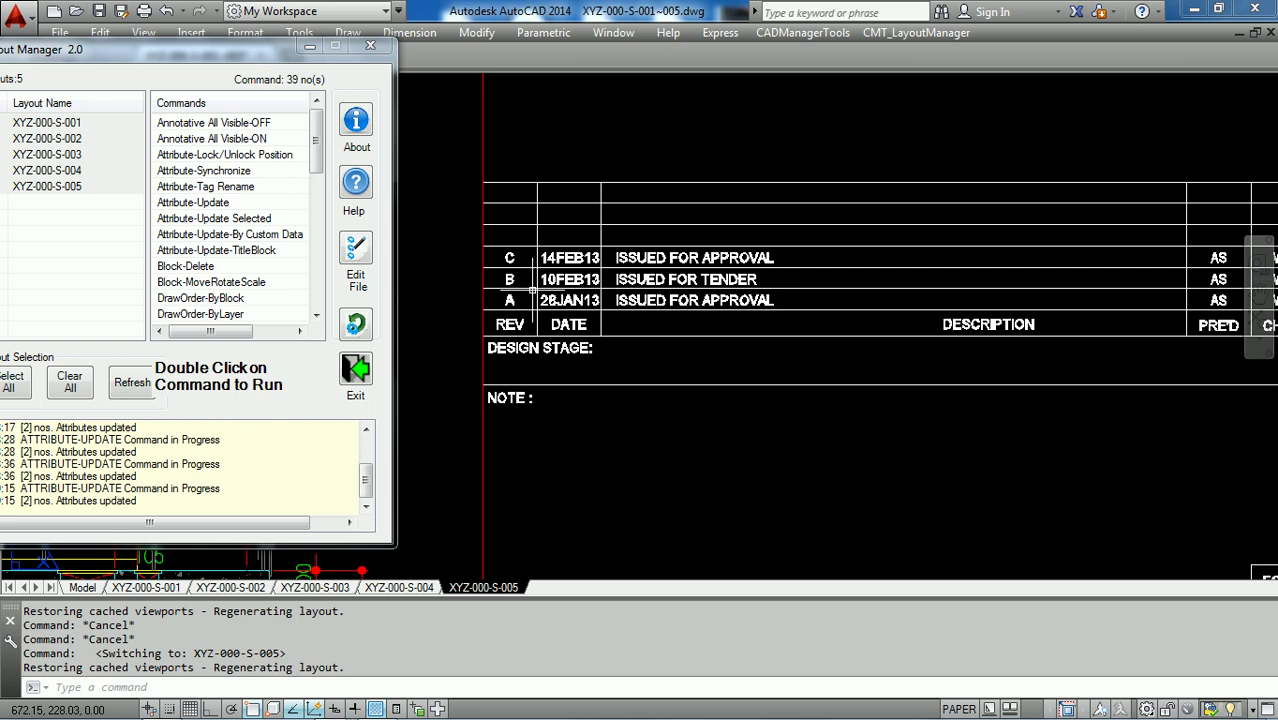
{"action": "middle_click_drag", "start_coordinate": [827, 352], "coordinate": [660, 373]}
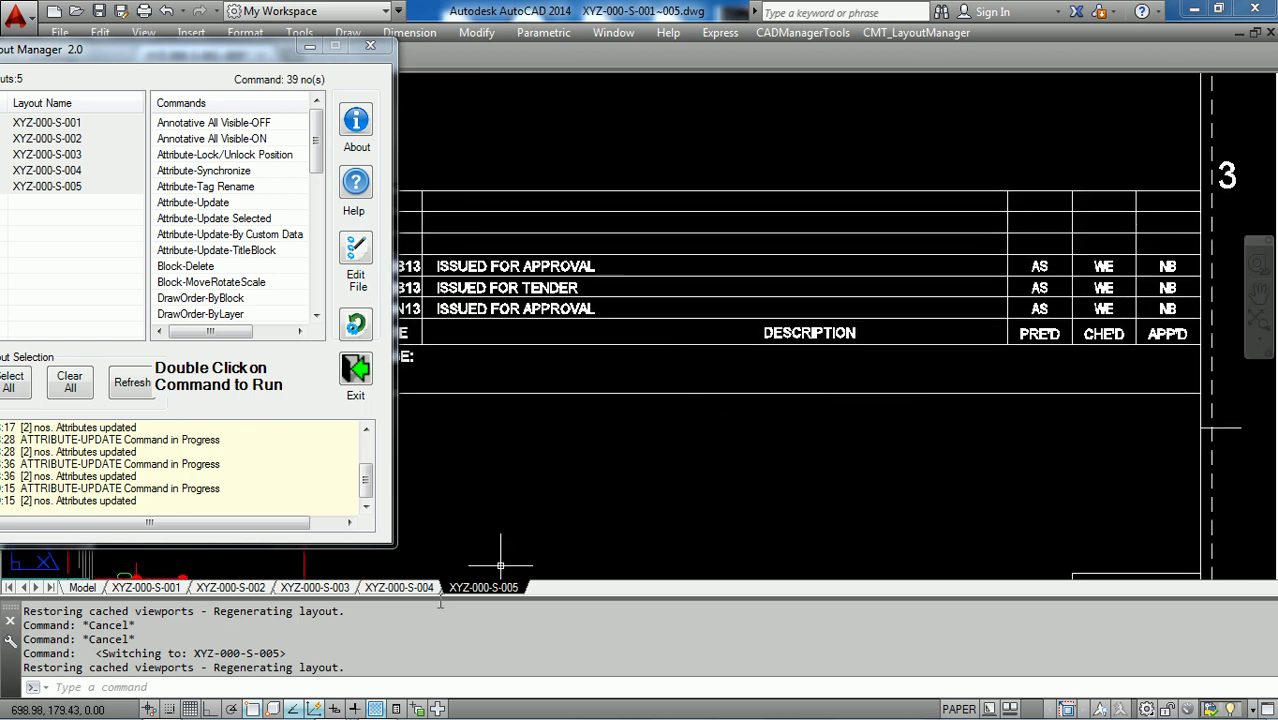
Run Attribute-Update on all five layouts, picking the TITLE TEXT-A1 block in the title block and the REV_NO tag
{"action": "scroll", "coordinate": [460, 355], "scroll_direction": "down", "scroll_amount": 2}
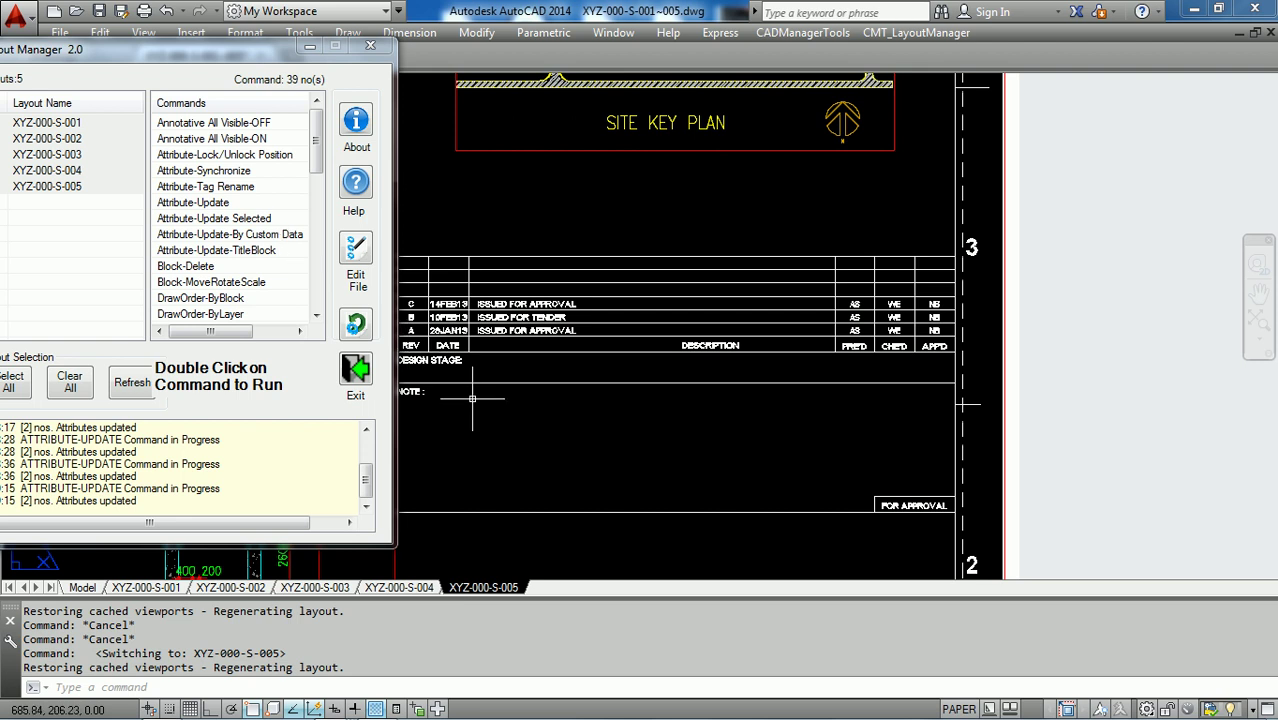
{"action": "scroll", "coordinate": [610, 380], "scroll_direction": "down", "scroll_amount": 2}
{"action": "mouse_move", "coordinate": [623, 438]}
{"action": "middle_mouse_down"}
{"action": "mouse_move", "coordinate": [685, 243]}
{"action": "mouse_move", "coordinate": [699, 130]}
{"action": "middle_mouse_up"}
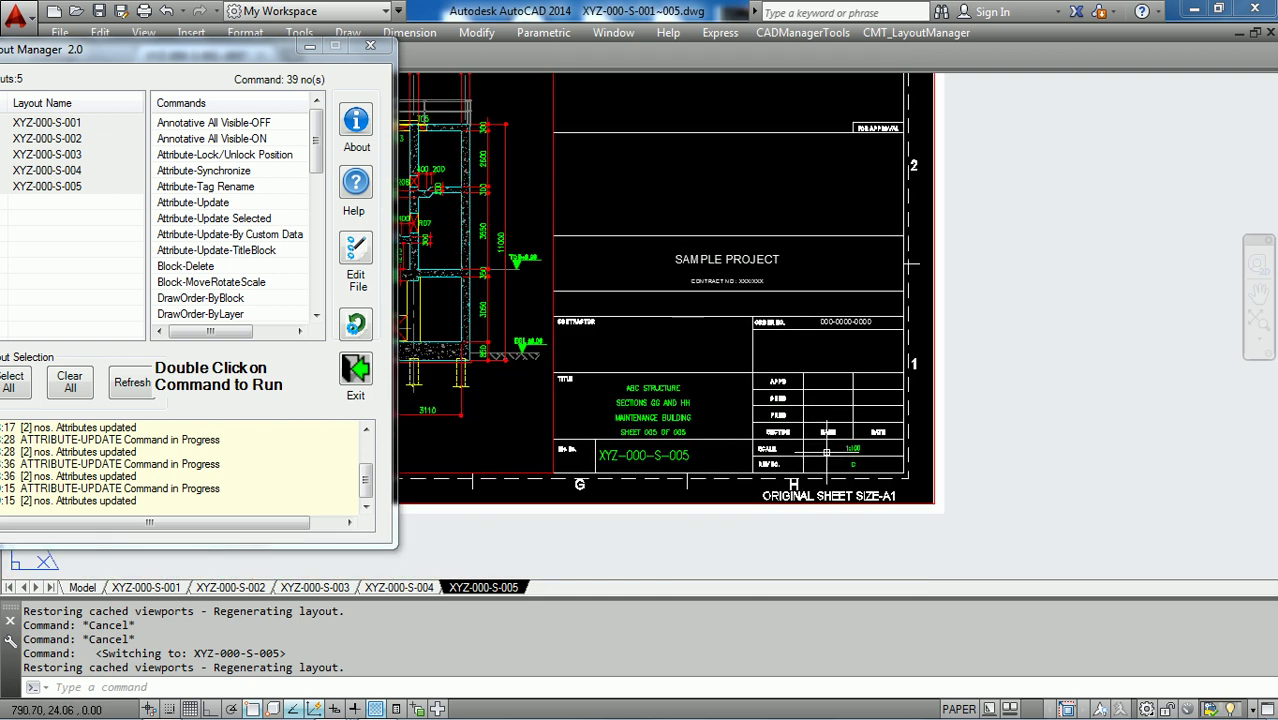
{"action": "double_click", "coordinate": [239, 203]}
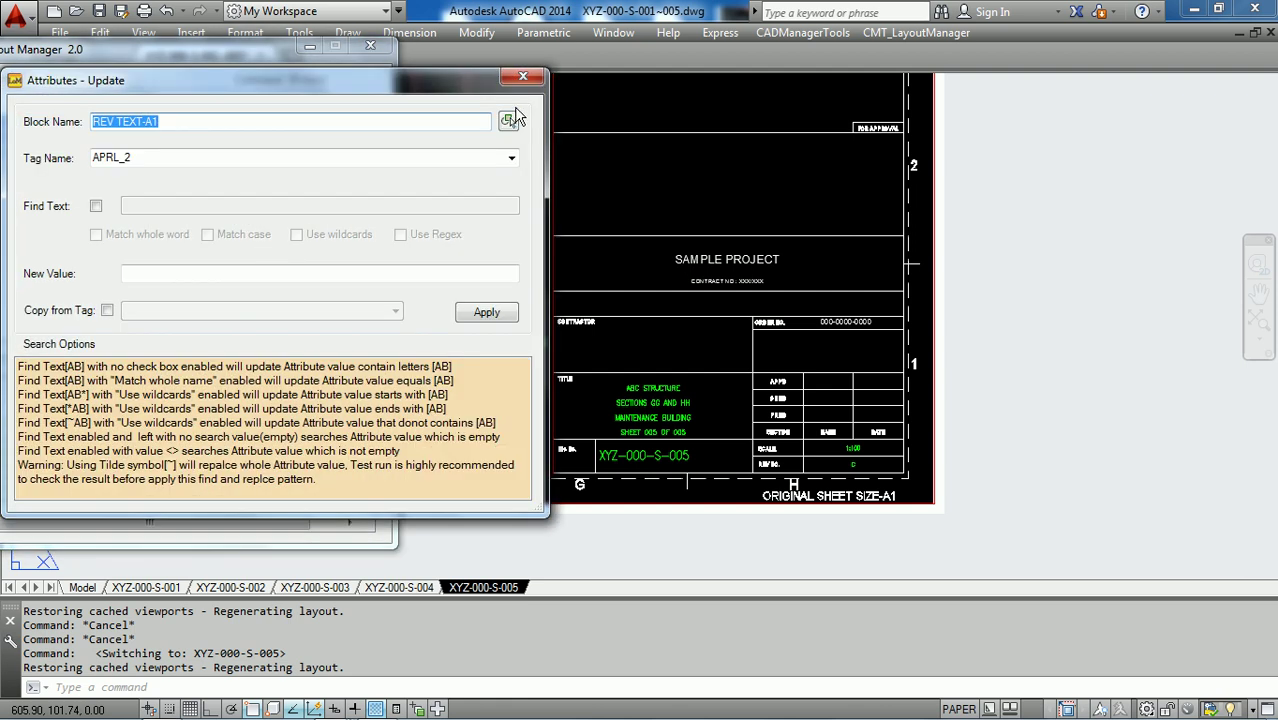
{"action": "left_click", "coordinate": [508, 121]}
{"action": "left_click", "coordinate": [652, 389]}
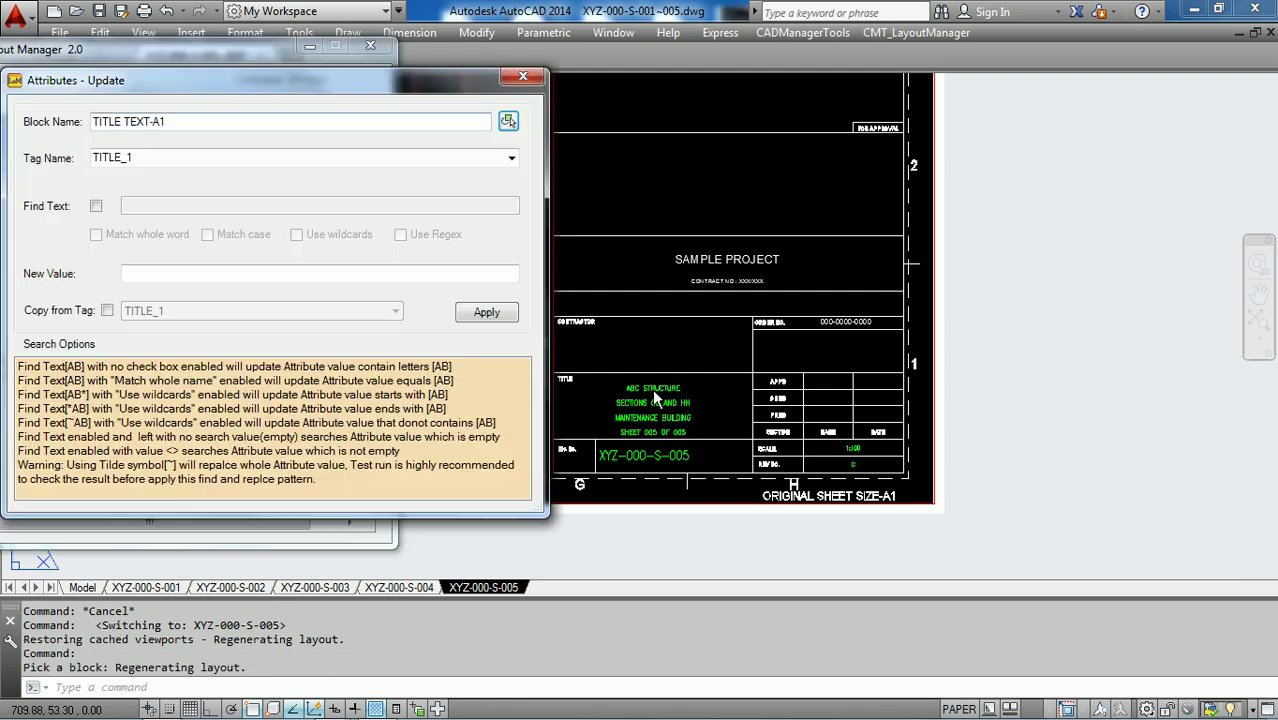
{"action": "left_click", "coordinate": [511, 158]}
{"action": "left_click", "coordinate": [367, 232]}
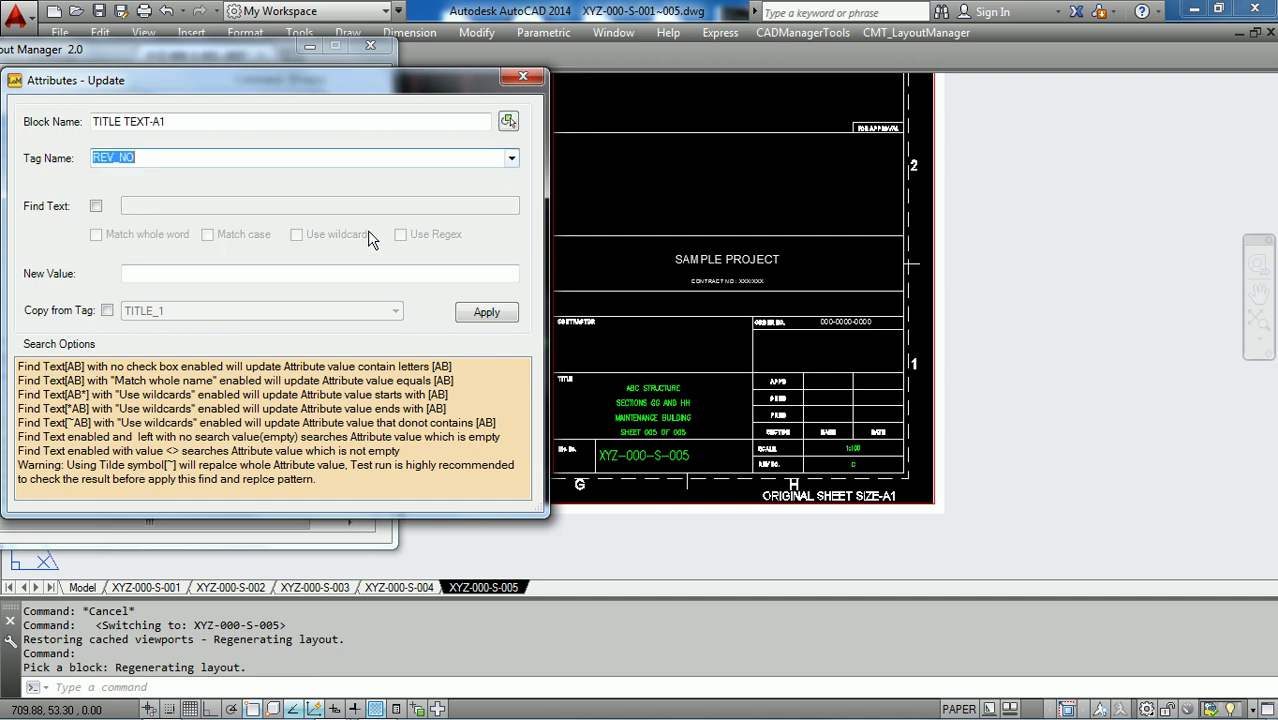
Replace C with D in the REV_NO attributes and move the update dialog clear of the Layout Manager window
{"action": "left_click", "coordinate": [95, 207]}
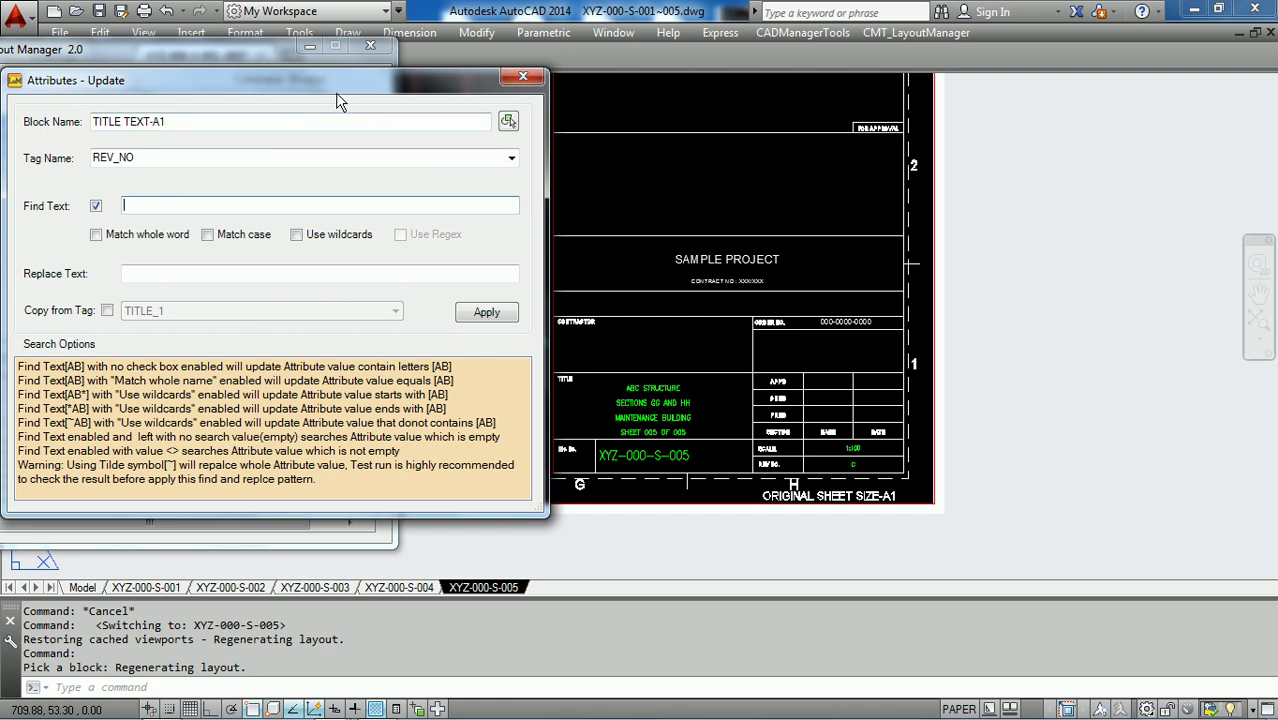
{"action": "left_click_drag", "start_coordinate": [335, 91], "coordinate": [432, 104]}
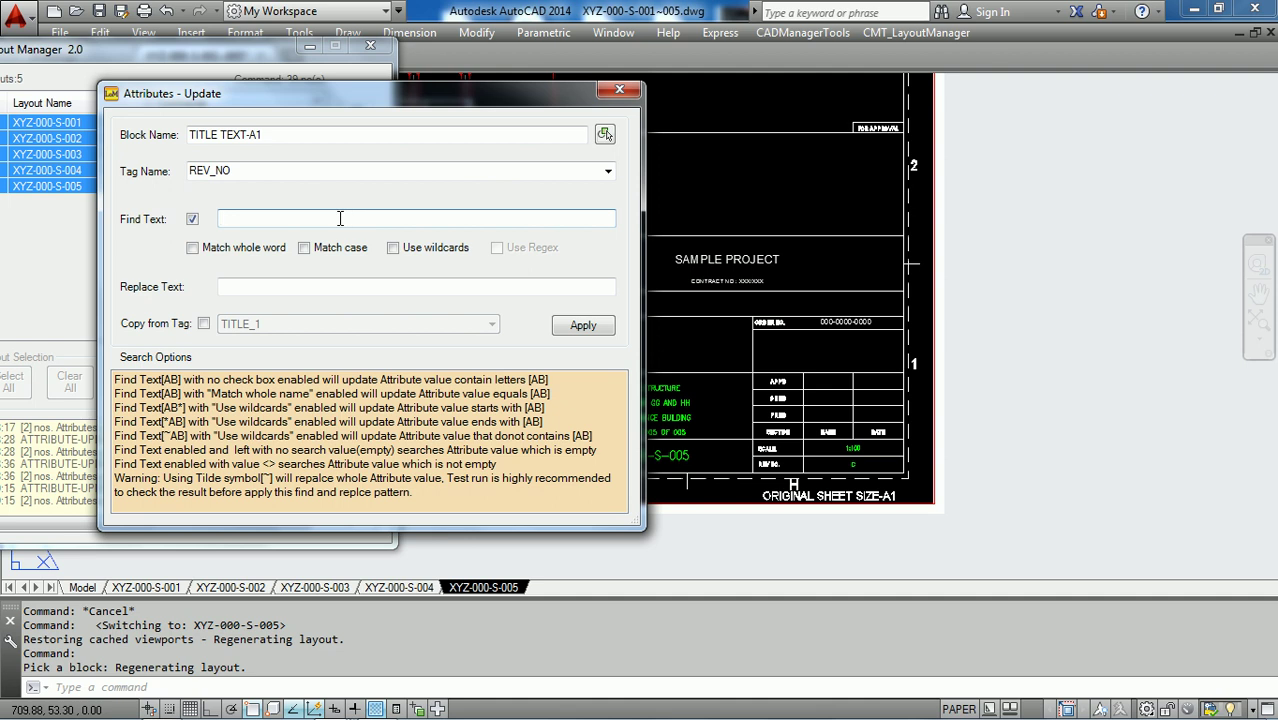
{"action": "left_click", "coordinate": [296, 286]}
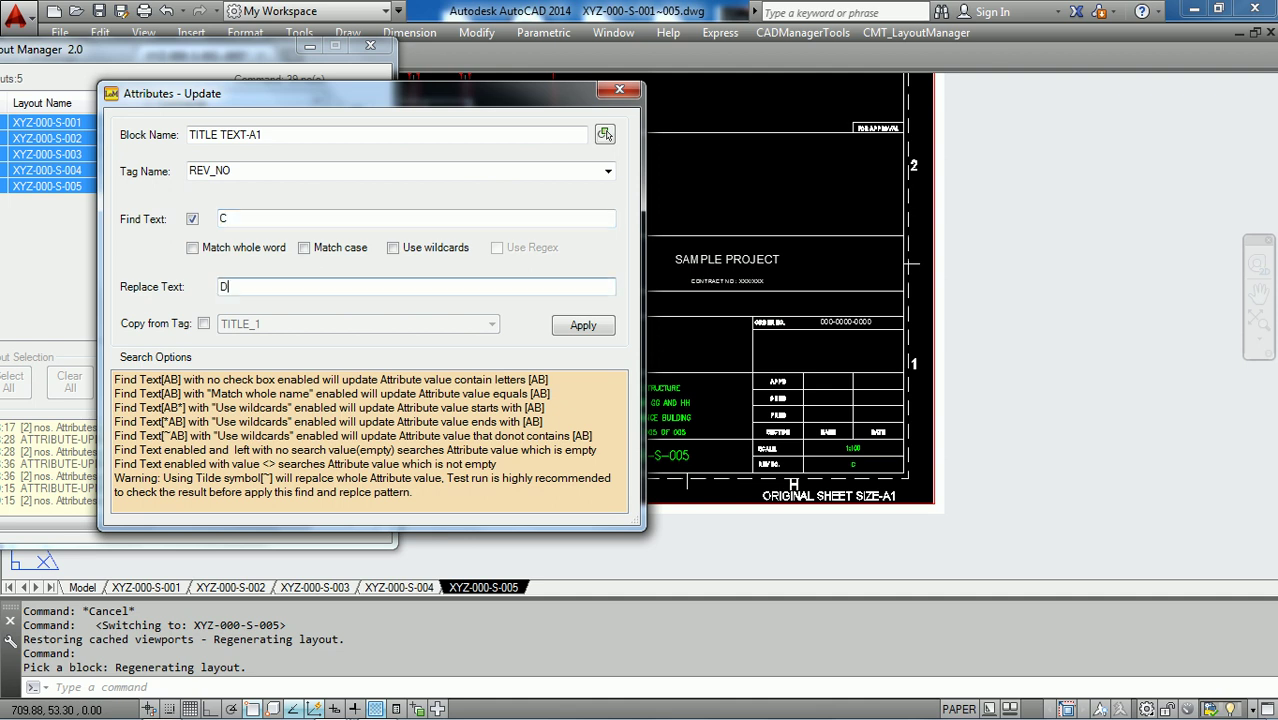
{"action": "type", "text": "D"}
{"action": "left_click", "coordinate": [583, 325]}
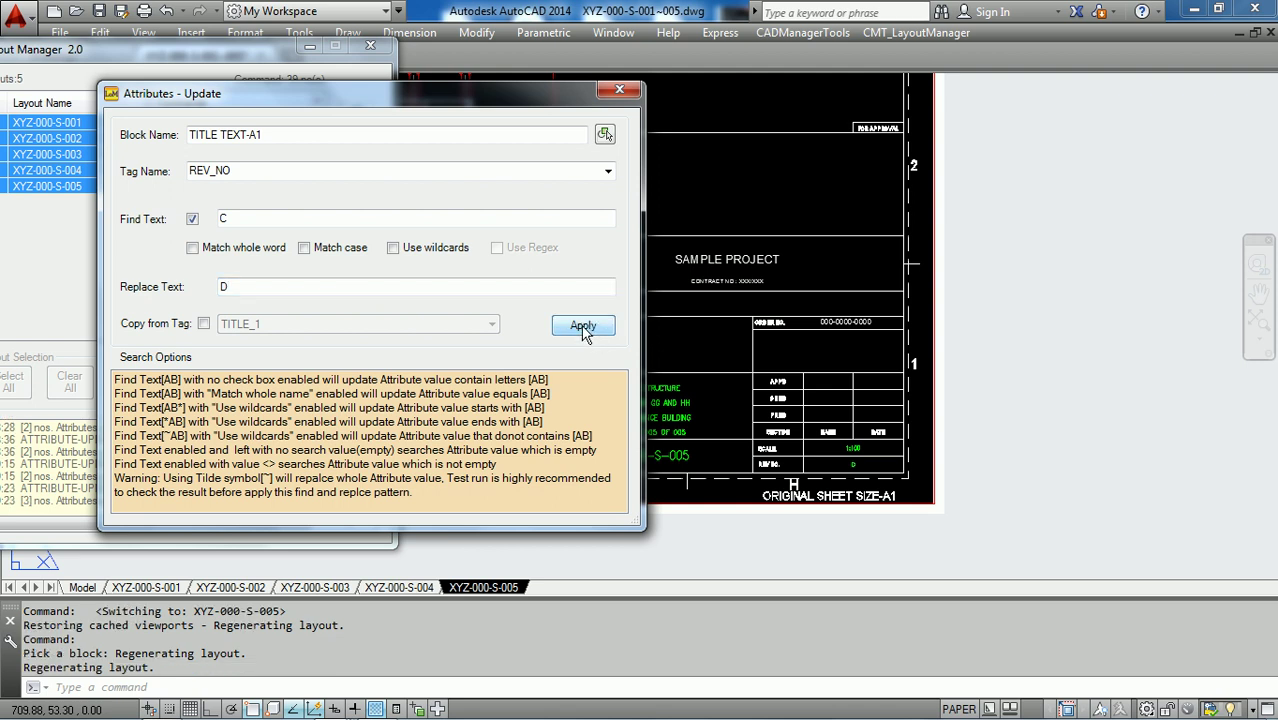
{"action": "left_click_drag", "start_coordinate": [497, 115], "coordinate": [798, 108]}
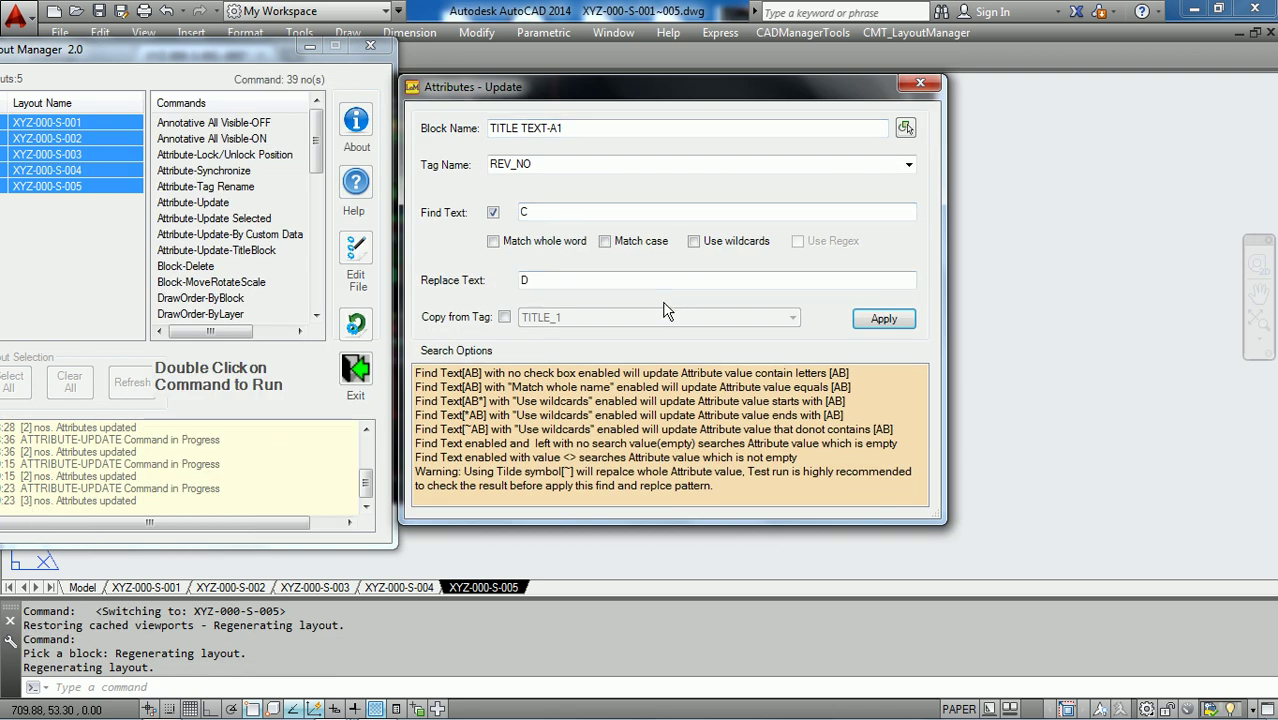
Replace B with C in the REV_NO attributes of the selected layouts and close the update dialog
{"action": "left_click", "coordinate": [909, 164]}
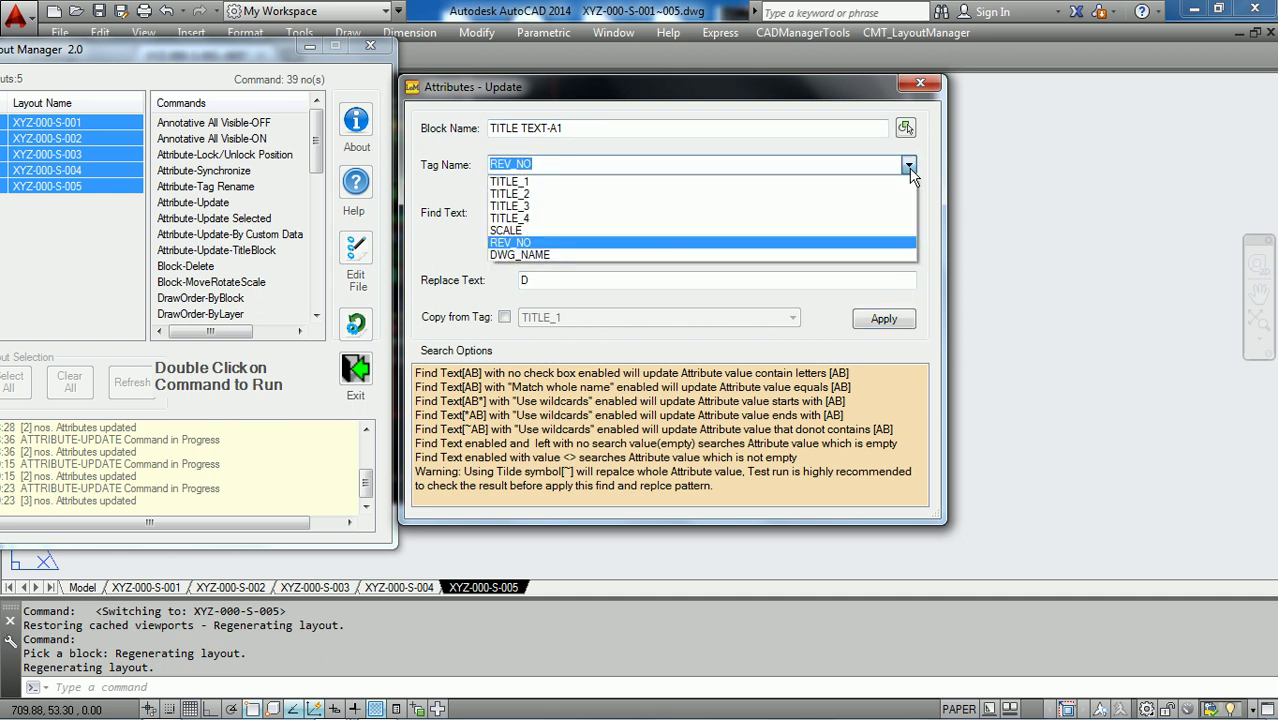
{"action": "left_click", "coordinate": [909, 168]}
{"action": "double_click", "coordinate": [523, 212]}
{"action": "type", "text": "B"}
{"action": "double_click", "coordinate": [525, 280]}
{"action": "type", "text": "C"}
{"action": "left_click", "coordinate": [882, 319]}
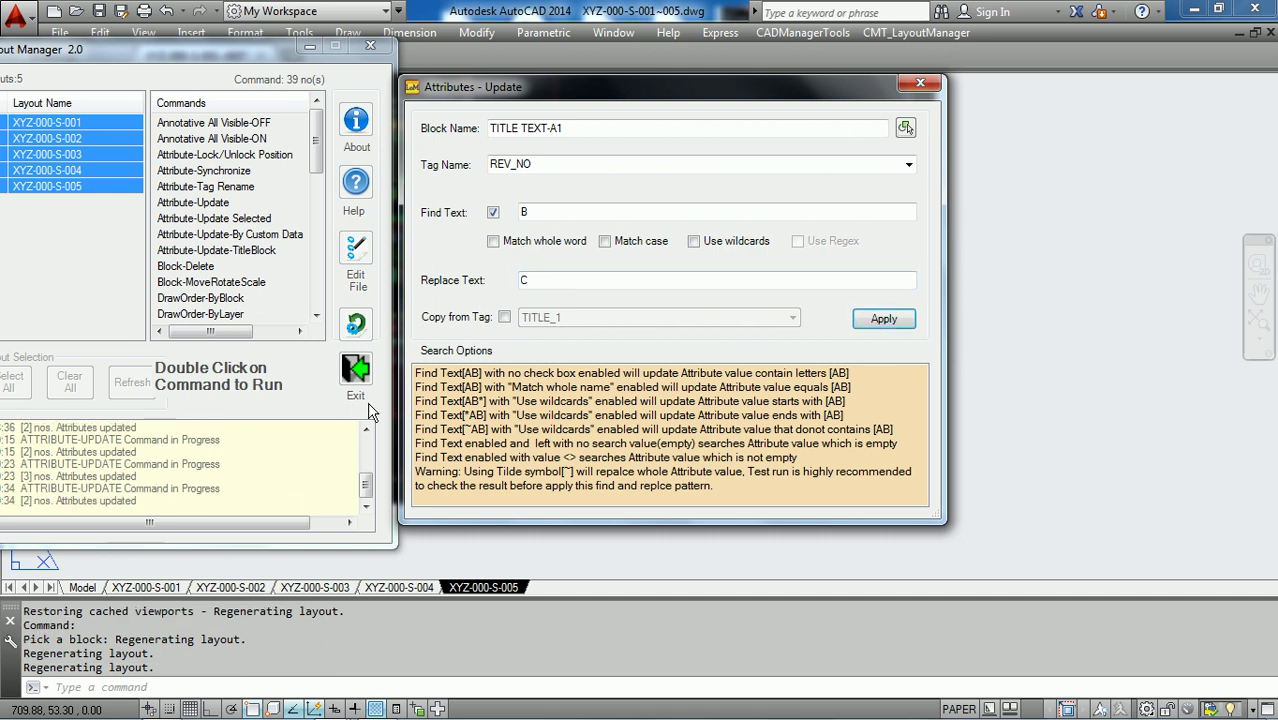
{"action": "left_click", "coordinate": [920, 83]}
Check the REV NO. value in the title blocks of layouts XYZ-000-S-005 and XYZ-000-S-004
{"action": "scroll", "coordinate": [715, 470], "scroll_direction": "up", "scroll_amount": 5}
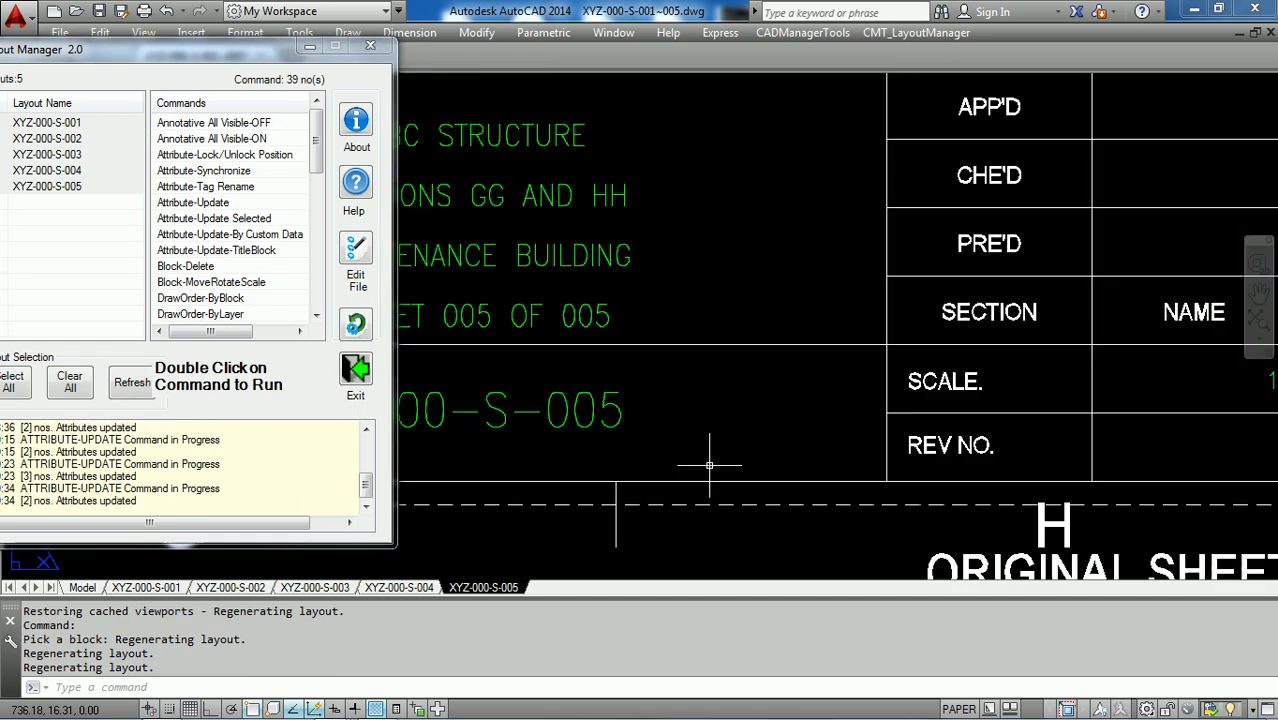
{"action": "scroll", "coordinate": [928, 430], "scroll_direction": "down", "scroll_amount": 2}
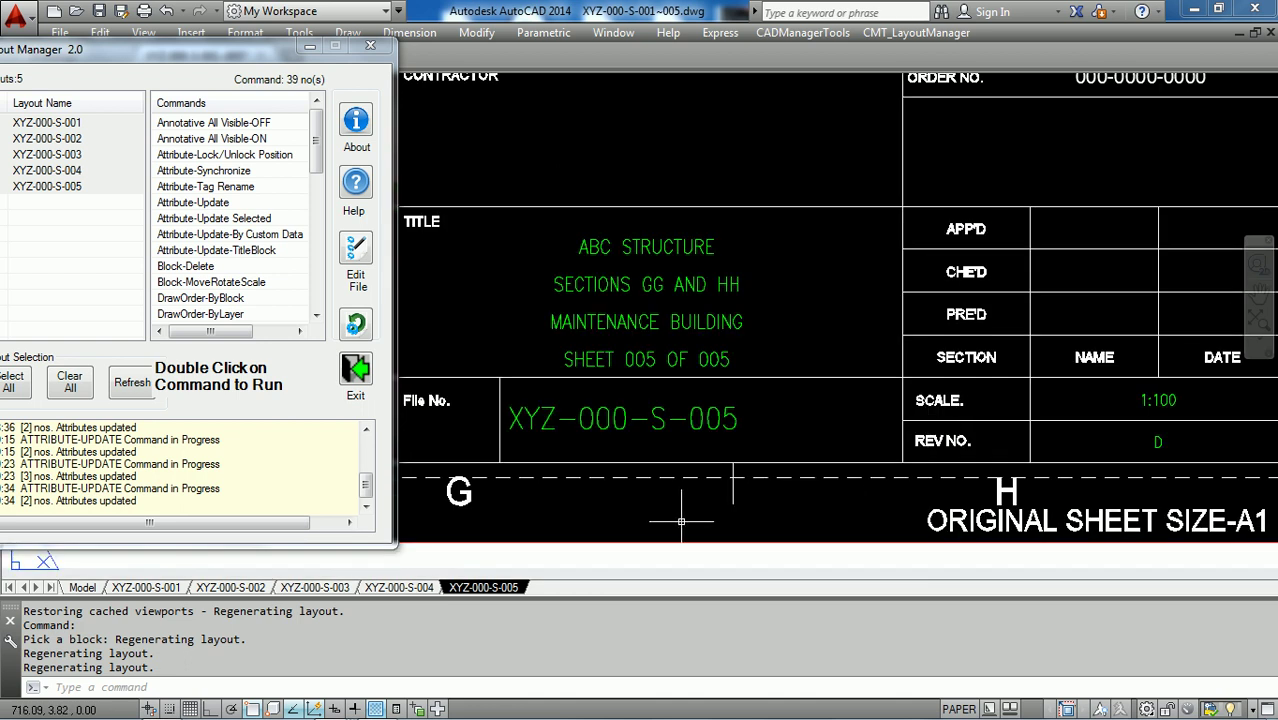
{"action": "left_click", "coordinate": [401, 587]}
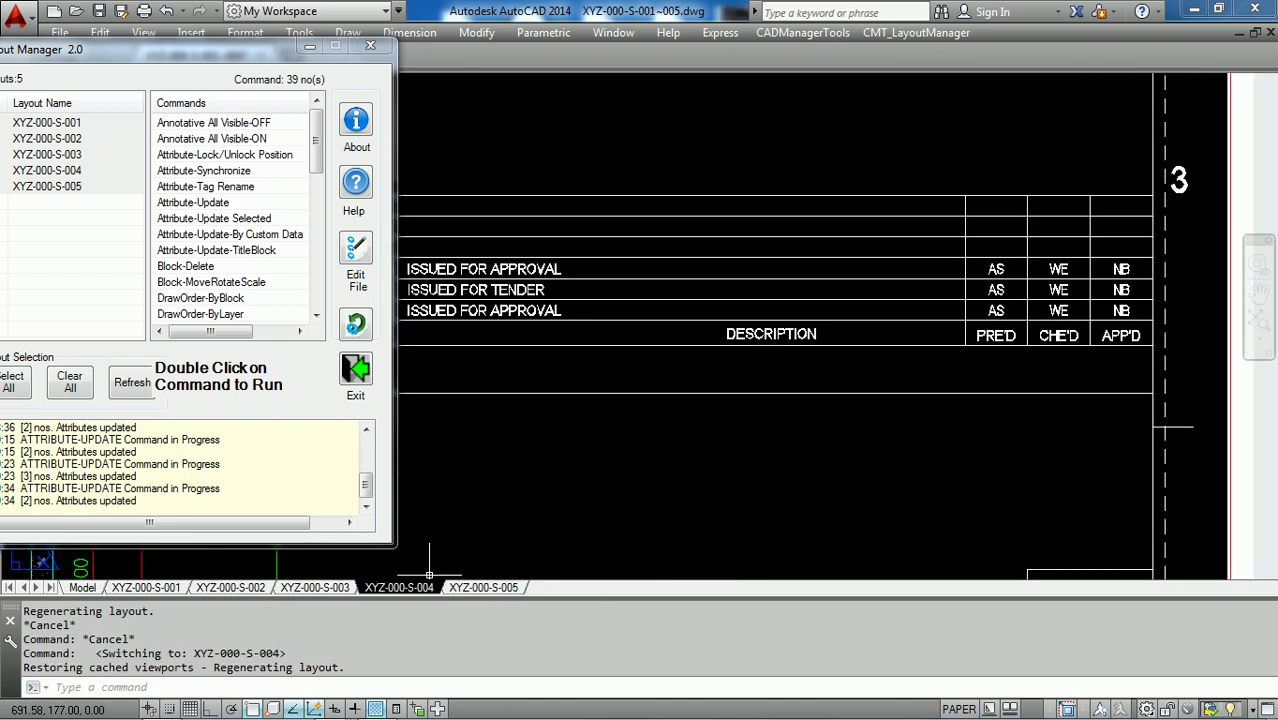
{"action": "scroll", "coordinate": [848, 352], "scroll_direction": "up", "scroll_amount": 5}
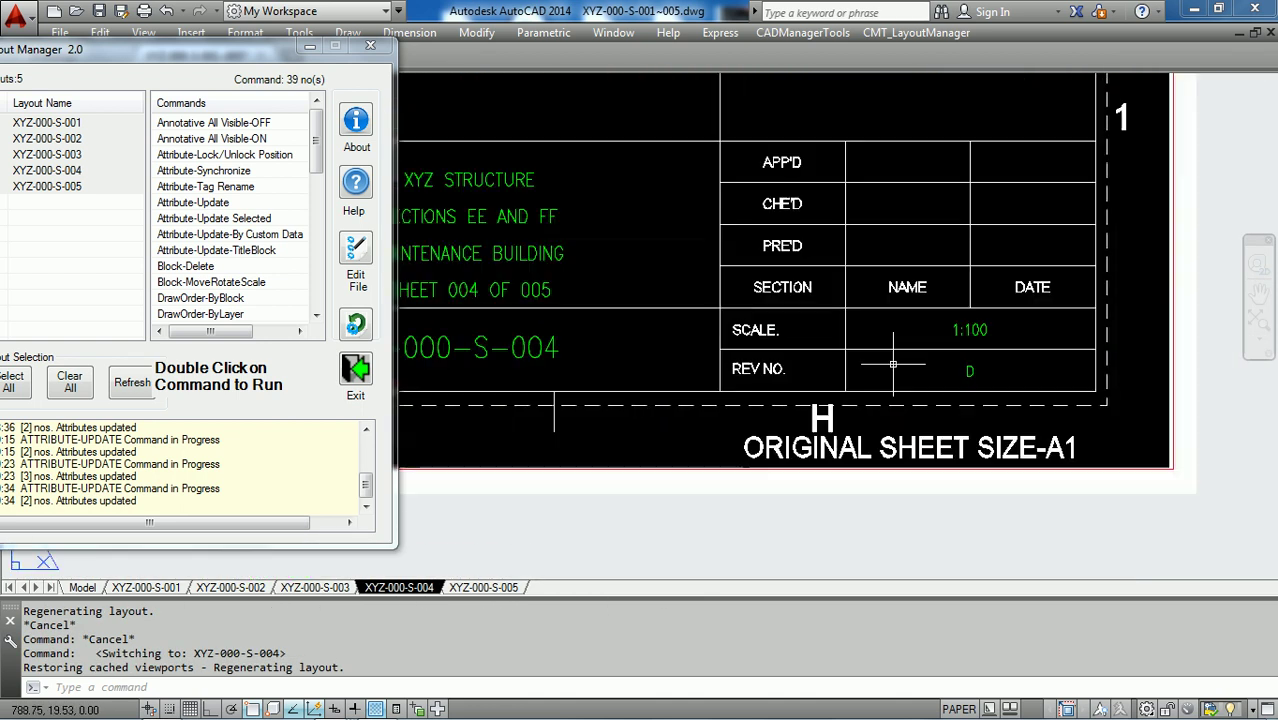
Check the title block's REV NO. value and the revision table entries on layout XYZ-000-S-003
{"action": "left_click", "coordinate": [297, 588]}
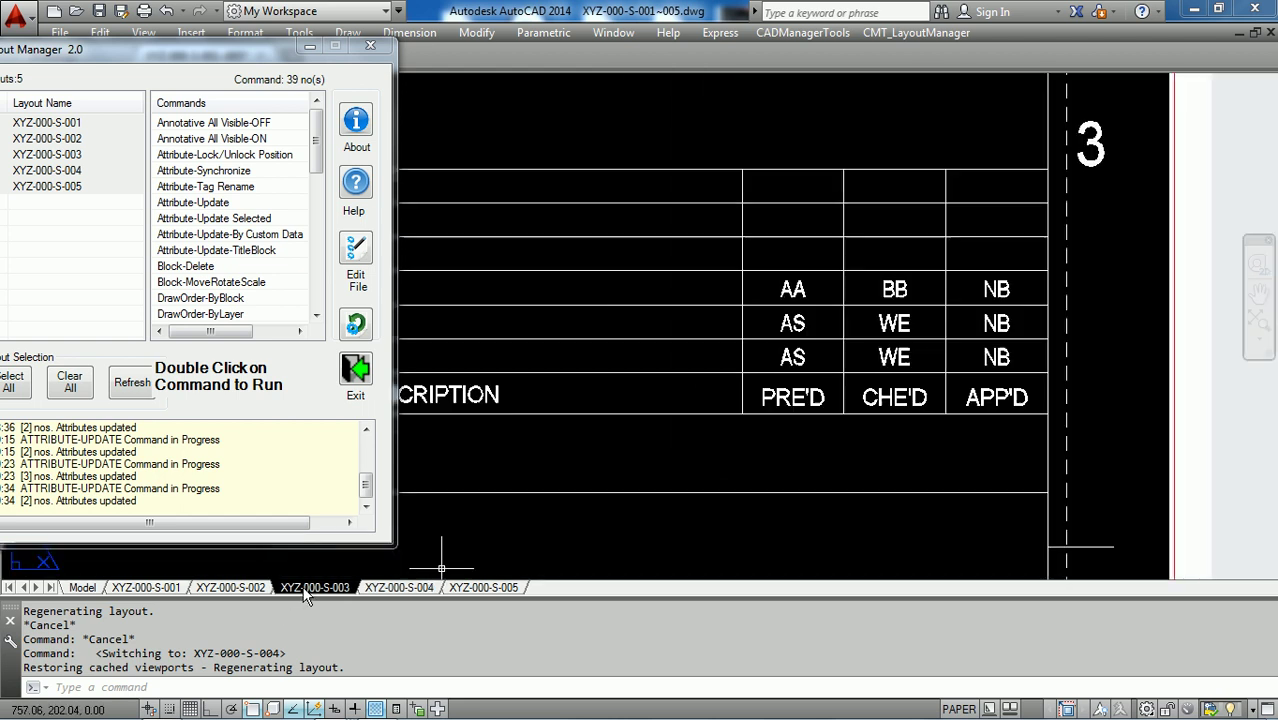
{"action": "scroll", "coordinate": [669, 380], "scroll_direction": "down", "scroll_amount": 5}
{"action": "scroll", "coordinate": [668, 357], "scroll_direction": "up", "scroll_amount": 5}
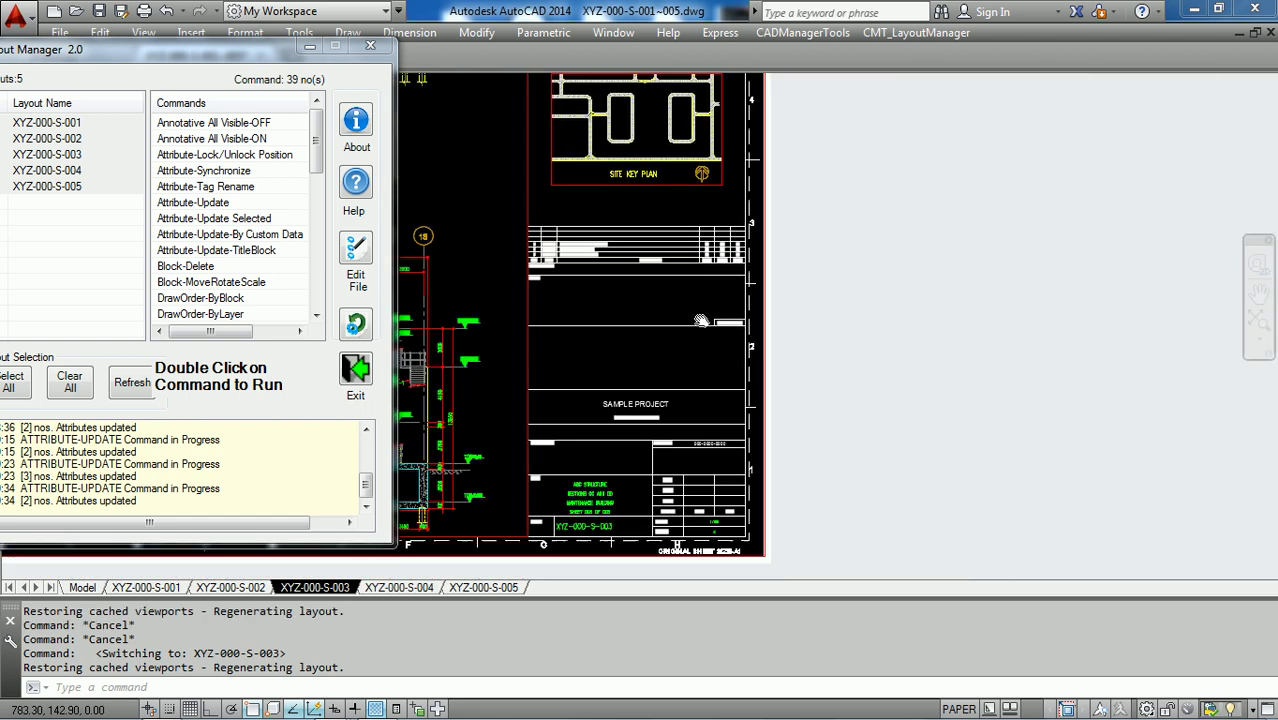
{"action": "scroll", "coordinate": [733, 437], "scroll_direction": "down", "scroll_amount": 5}
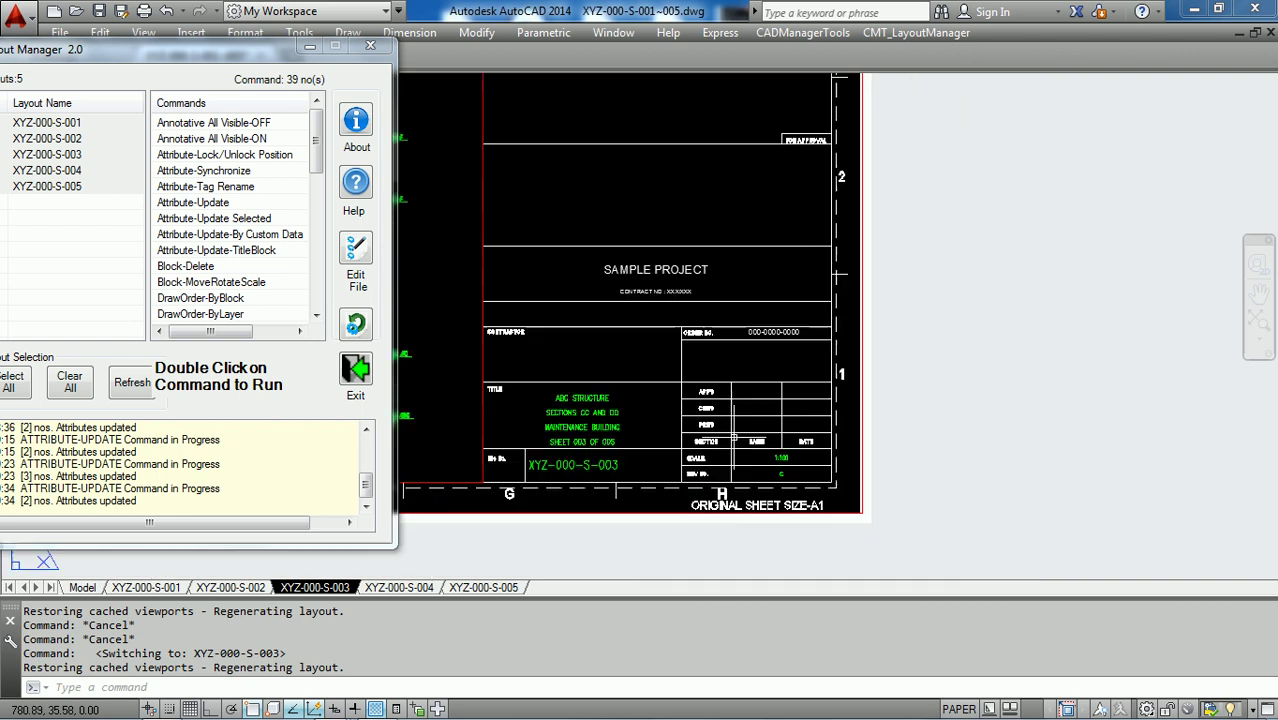
{"action": "scroll", "coordinate": [494, 116], "scroll_direction": "up", "scroll_amount": 5}
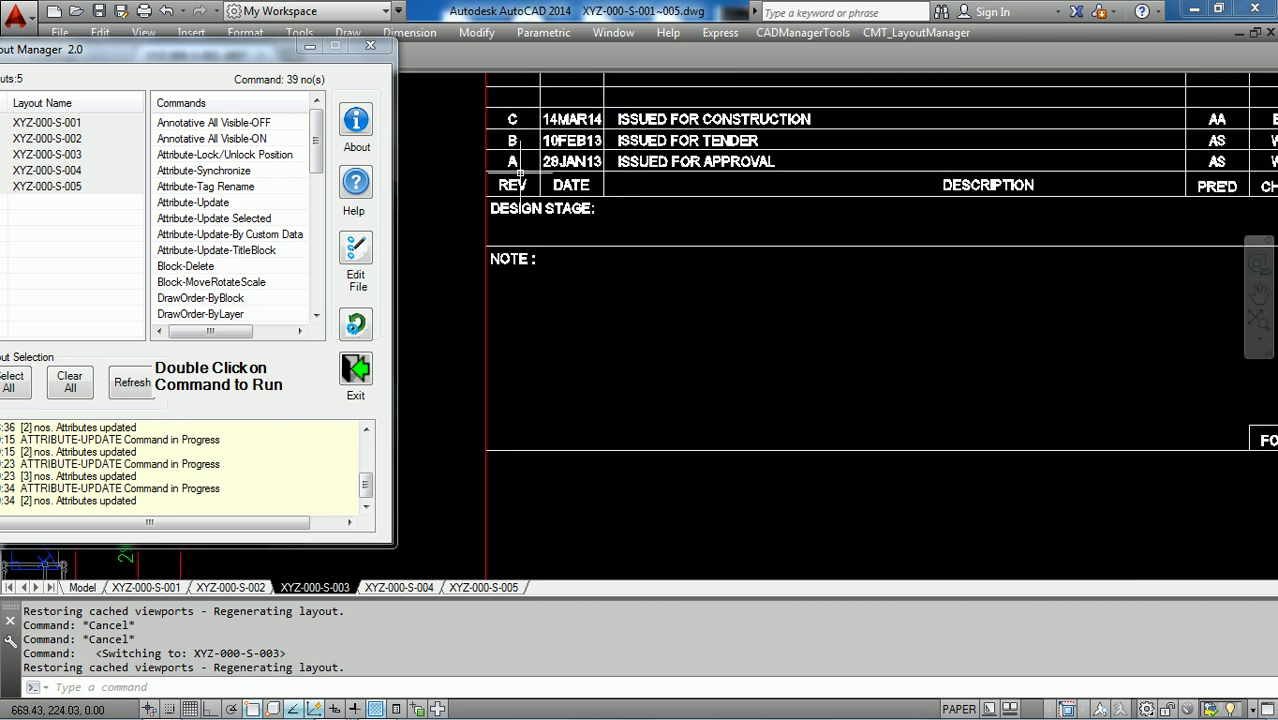
{"action": "scroll", "coordinate": [590, 232], "scroll_direction": "down", "scroll_amount": 3}
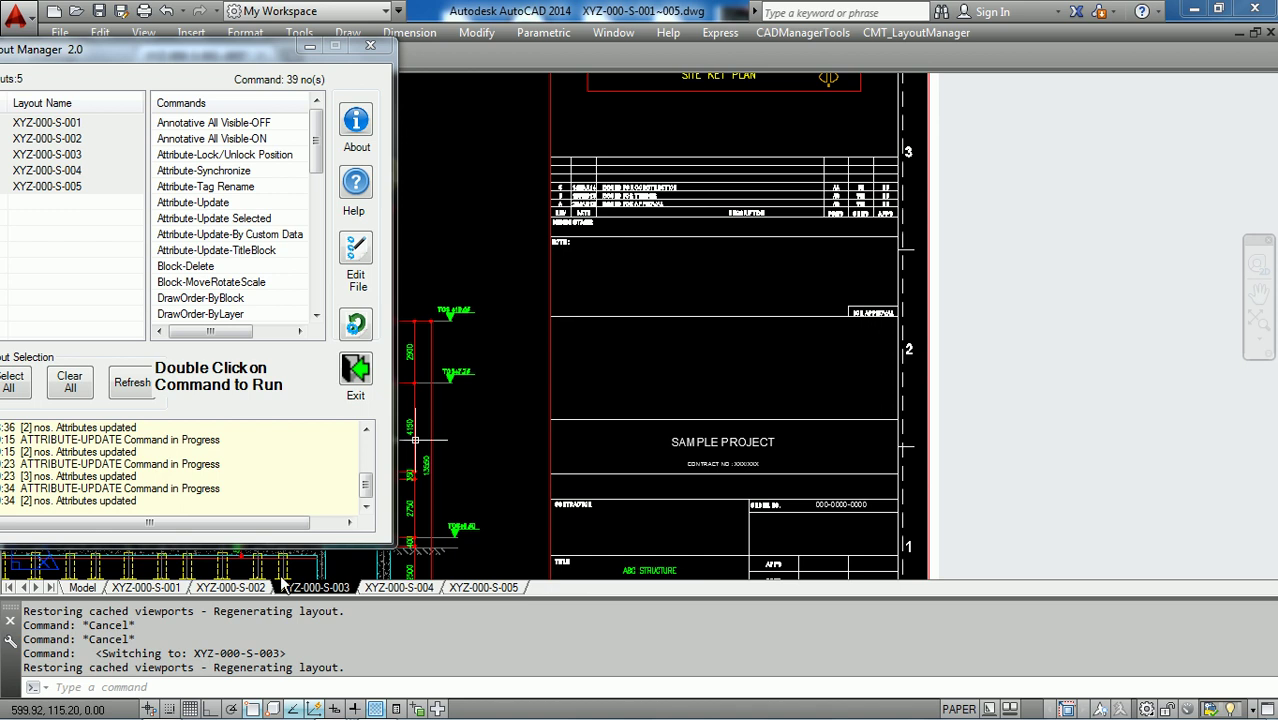
Check the REV NO. value in the title blocks of layouts XYZ-000-S-002 and XYZ-000-S-001
{"action": "left_click", "coordinate": [230, 587]}
{"action": "scroll", "coordinate": [729, 403], "scroll_direction": "down", "scroll_amount": 5}
{"action": "scroll", "coordinate": [681, 515], "scroll_direction": "down", "scroll_amount": 2}
{"action": "scroll", "coordinate": [740, 432], "scroll_direction": "up", "scroll_amount": 5}
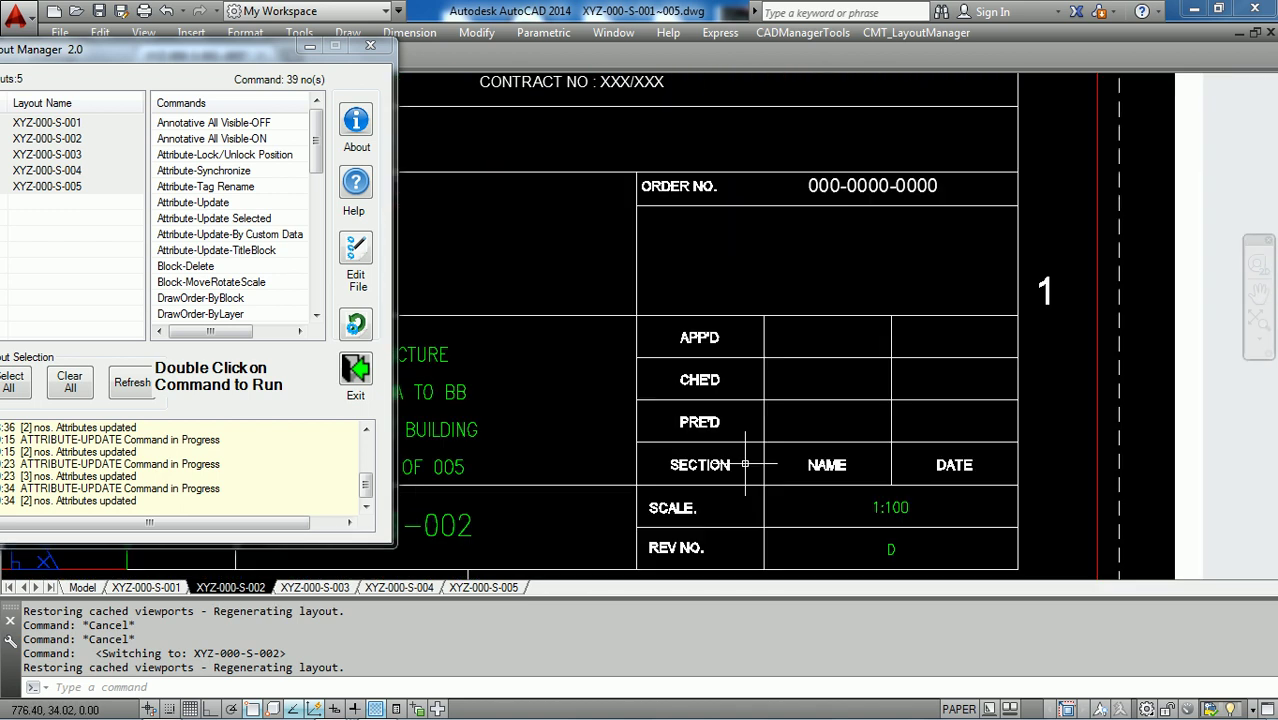
{"action": "left_click", "coordinate": [176, 588]}
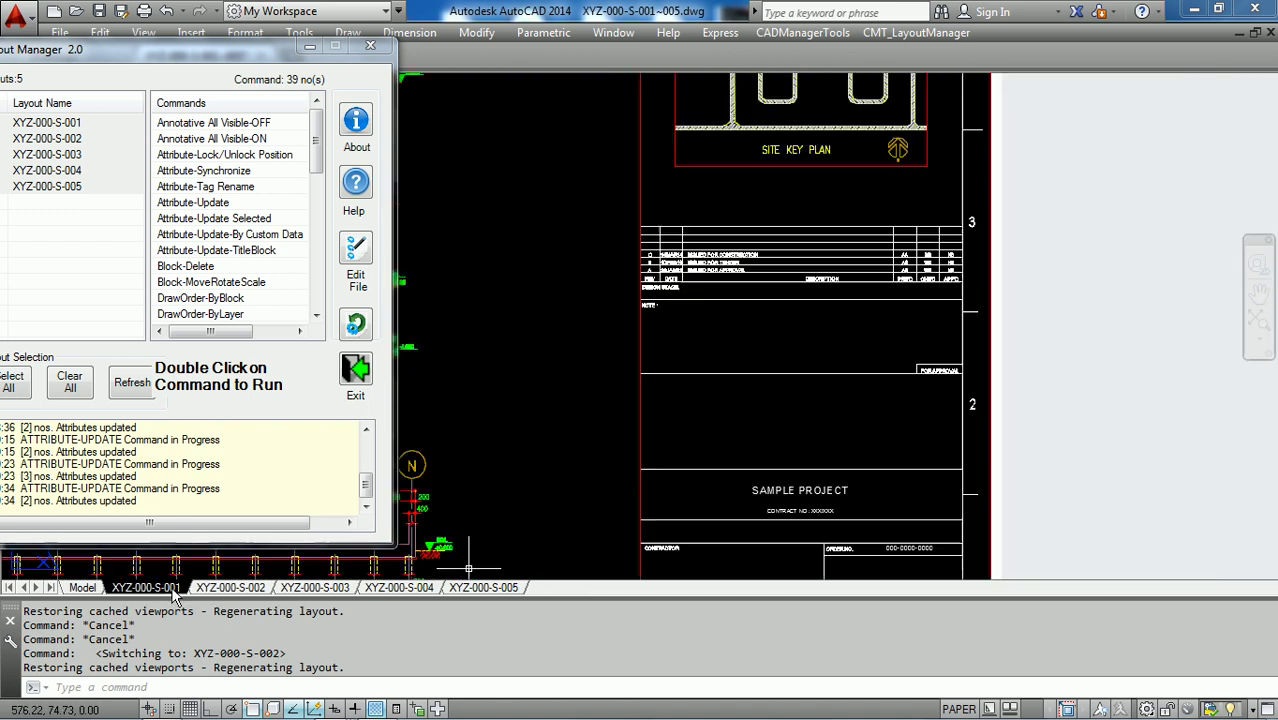
{"action": "scroll", "coordinate": [690, 497], "scroll_direction": "up", "scroll_amount": 5}
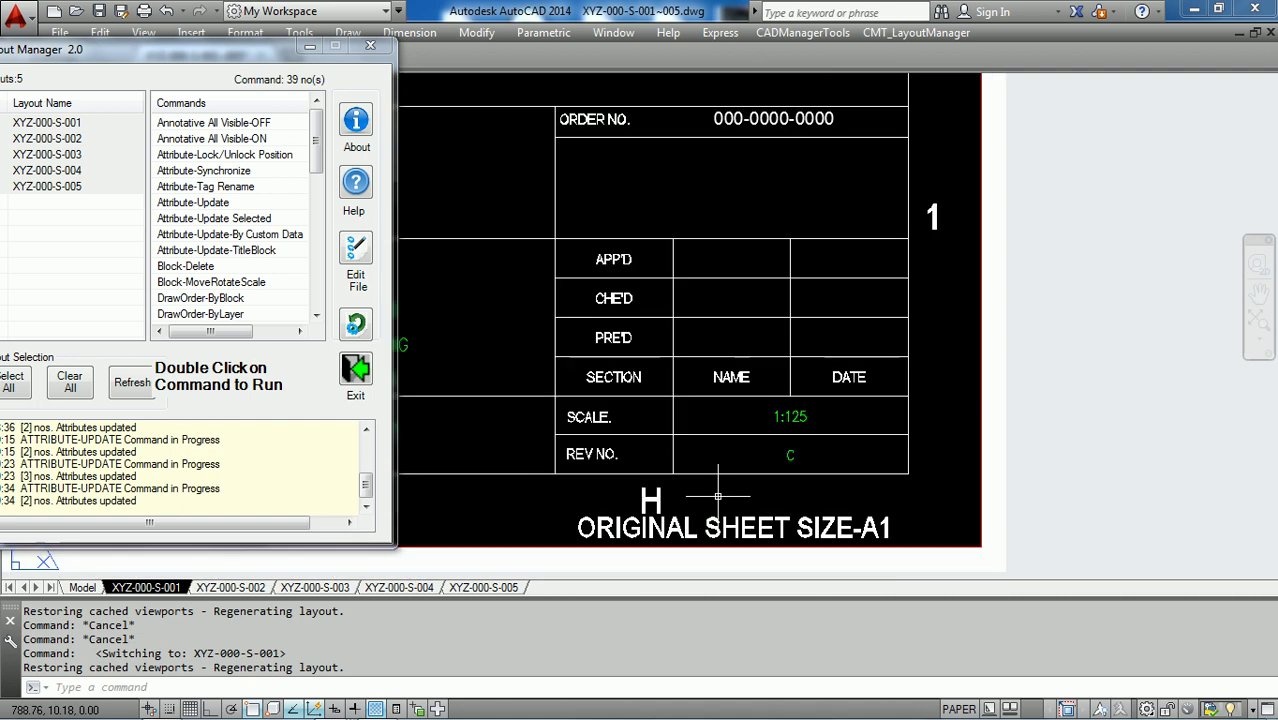
{"action": "scroll", "coordinate": [760, 447], "scroll_direction": "down", "scroll_amount": 3}
{"action": "scroll", "coordinate": [820, 411], "scroll_direction": "up", "scroll_amount": 2}
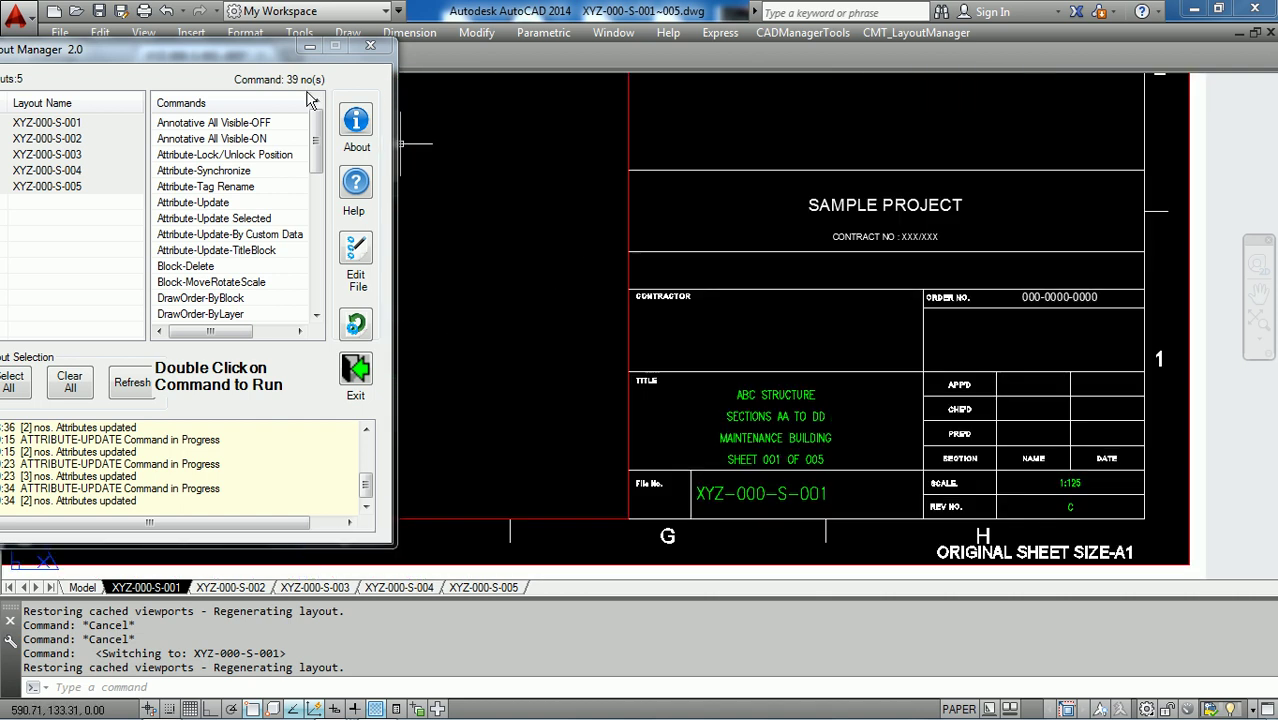
Bring Layout Manager fully into view, inspect the Attribute-Update-TitleBlock options with Find Text enabled, and close that dialog without applying
{"action": "left_click_drag", "start_coordinate": [255, 56], "coordinate": [474, 104]}
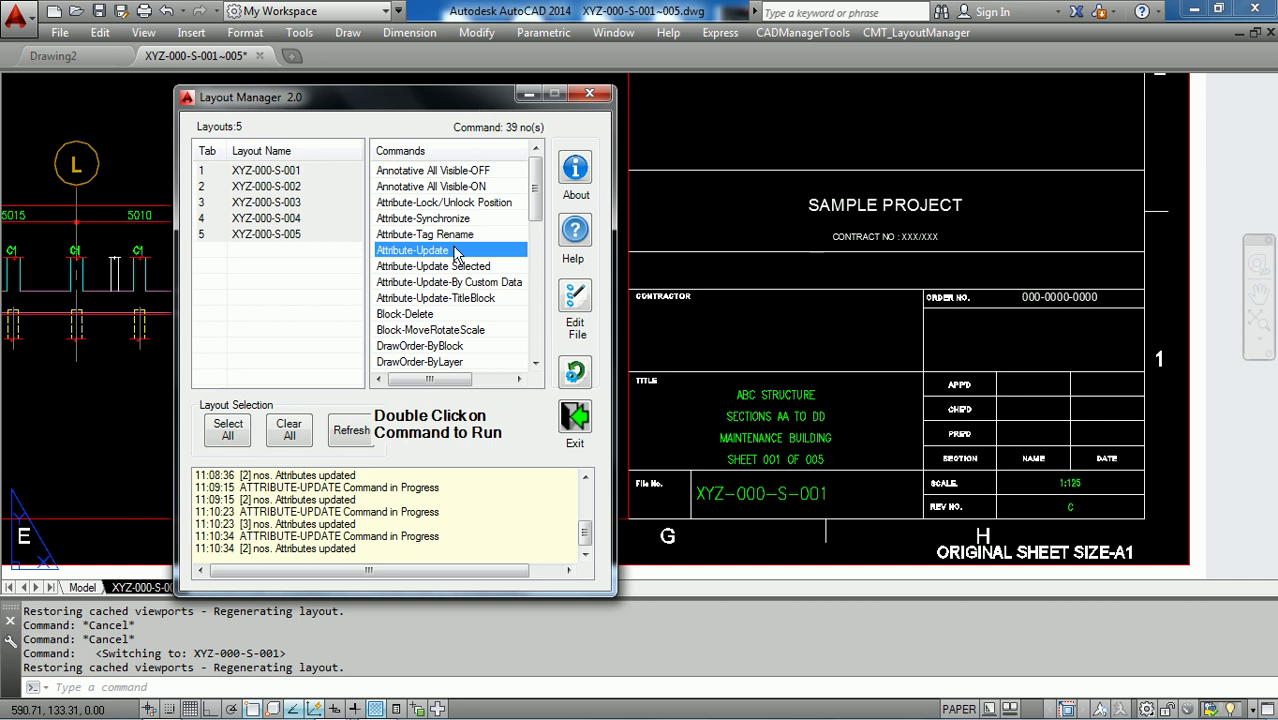
{"action": "double_click", "coordinate": [452, 299]}
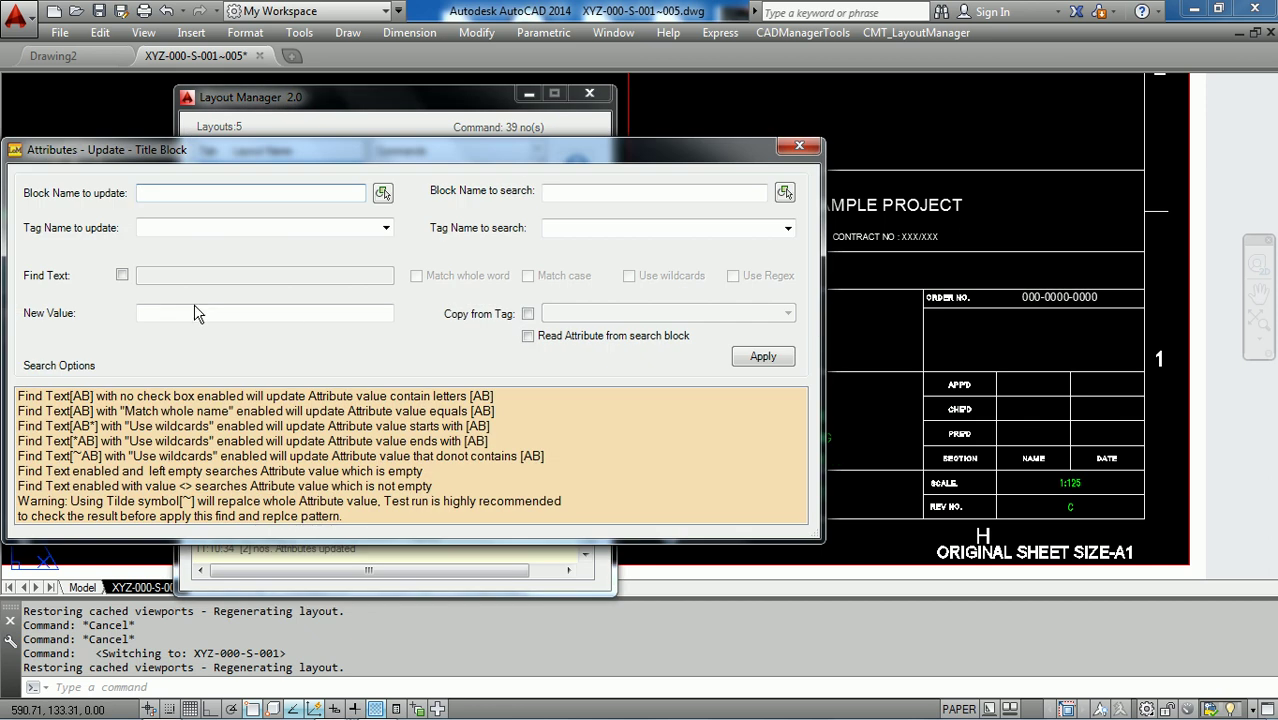
{"action": "left_click", "coordinate": [122, 275]}
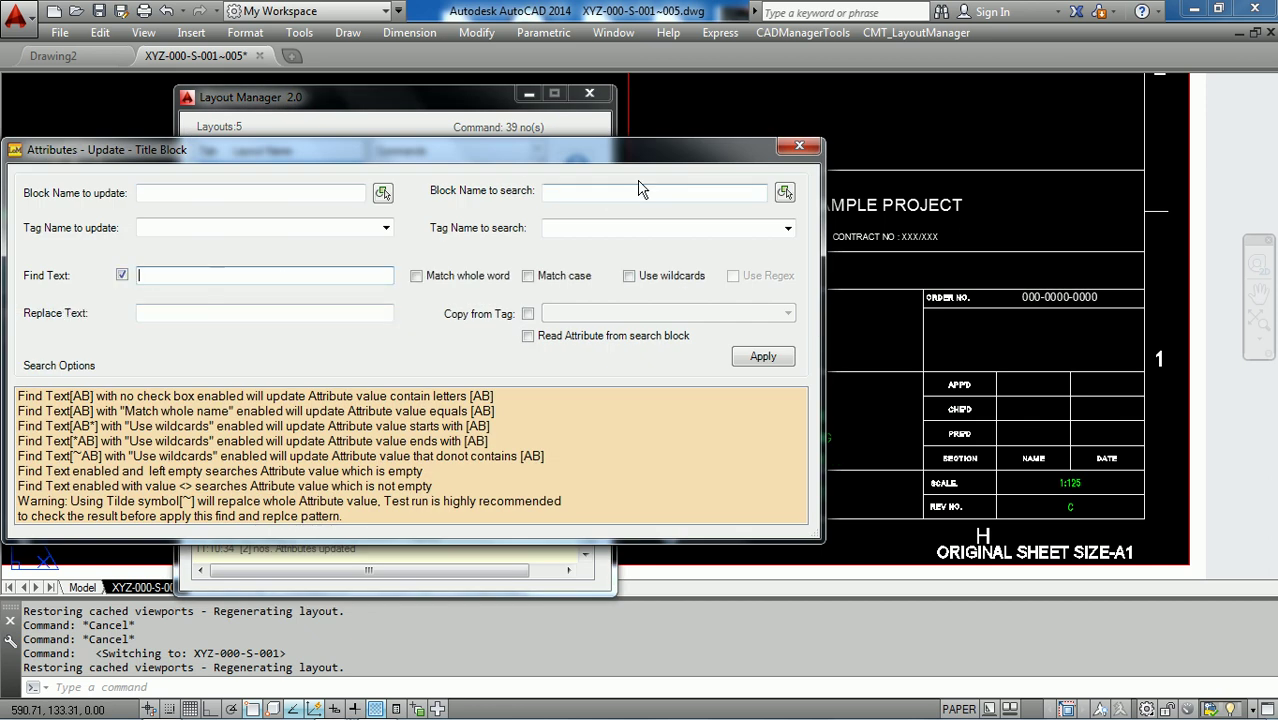
{"action": "left_click", "coordinate": [789, 149]}
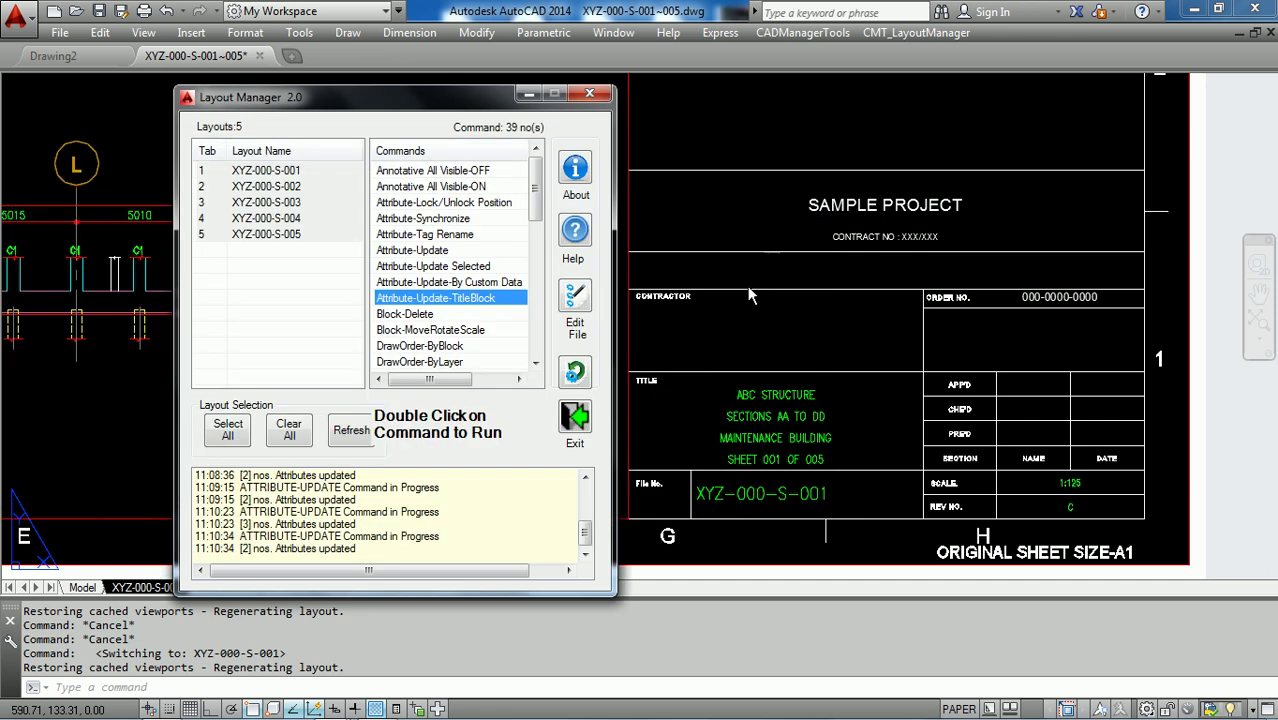